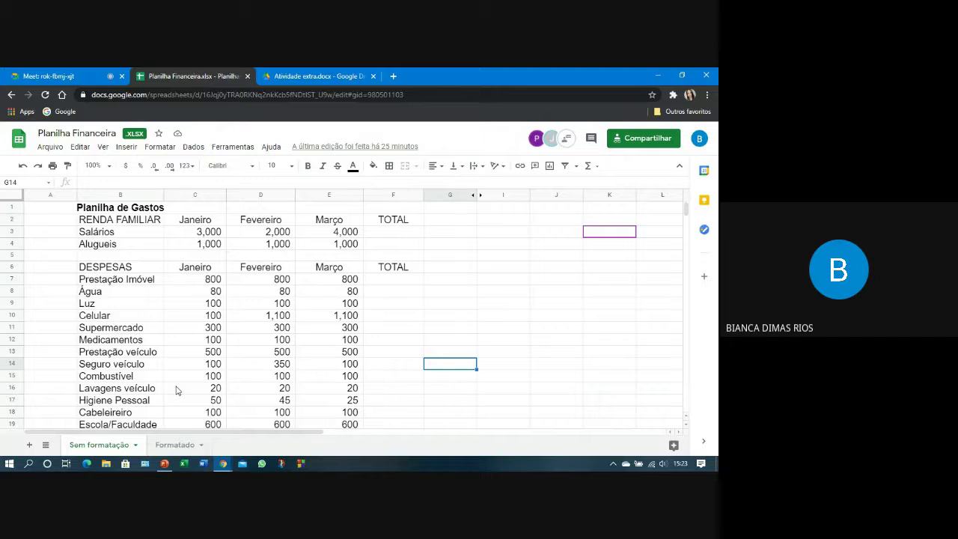
- Merge cells B1:F1 so the title "Planilha de Gastos" spans the full width of the table
click(287, 305)
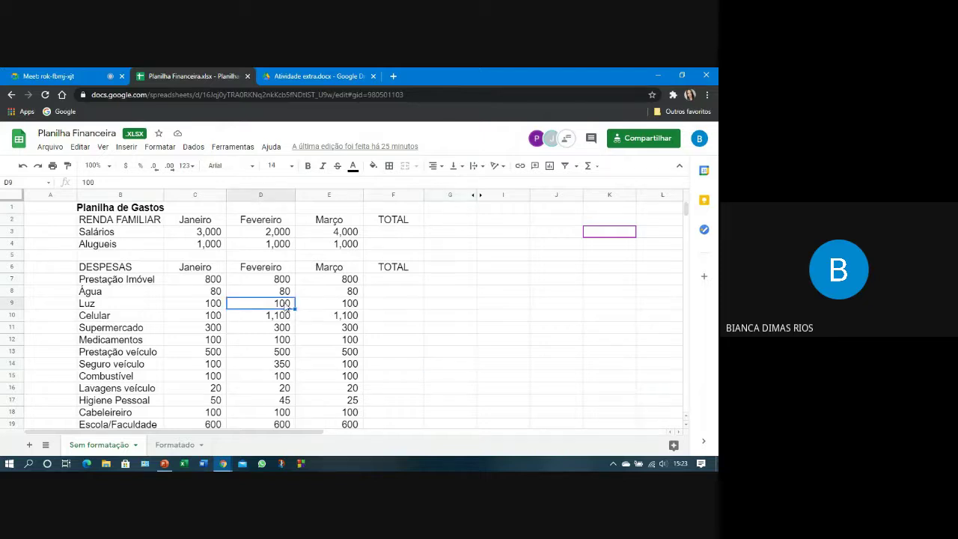
click(139, 209)
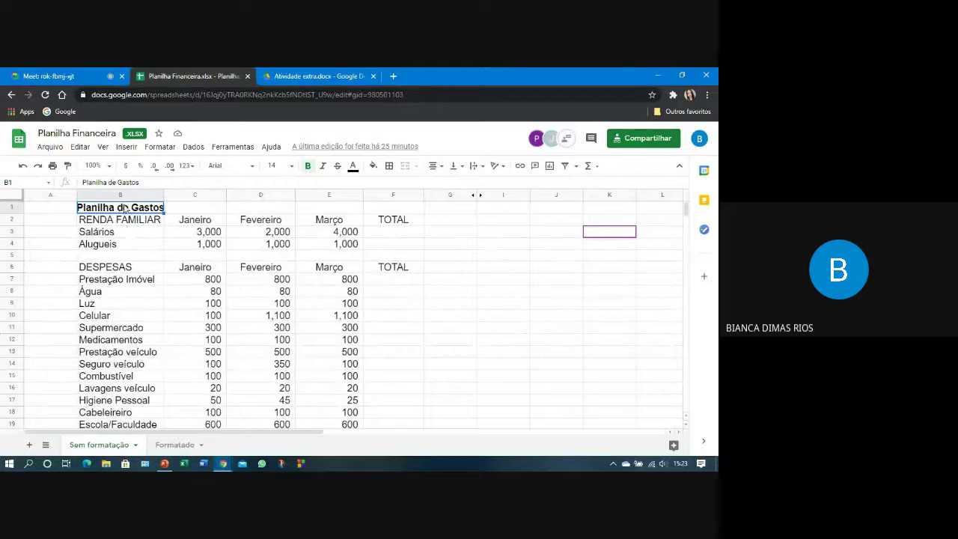
drag(123, 209, 392, 209)
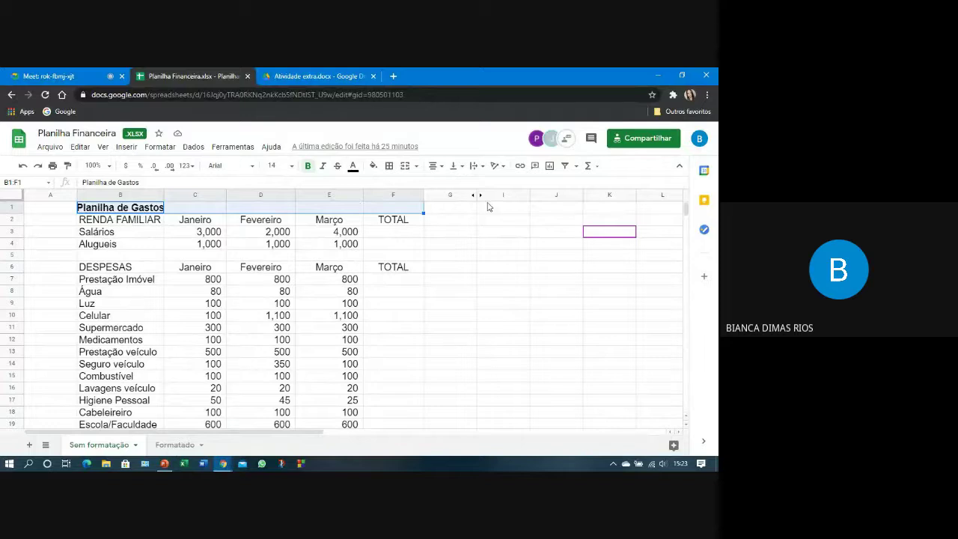
click(406, 168)
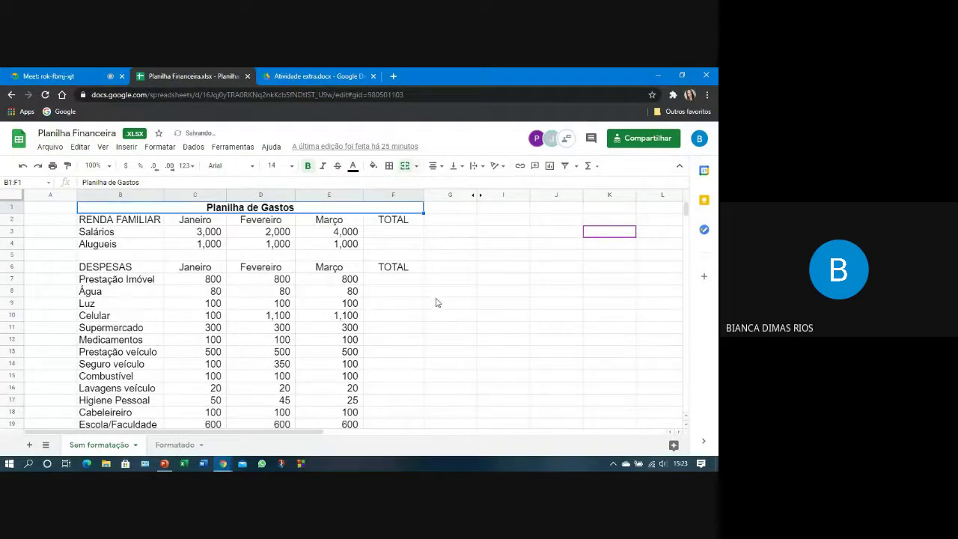
click(405, 307)
- Set the merged title to font size 18 and give its cell a light grey fill
click(225, 213)
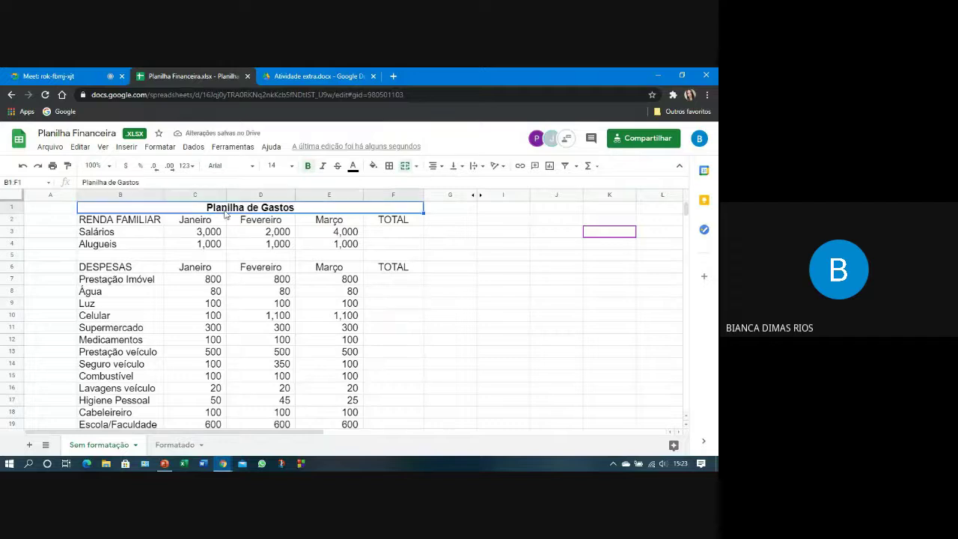
click(276, 165)
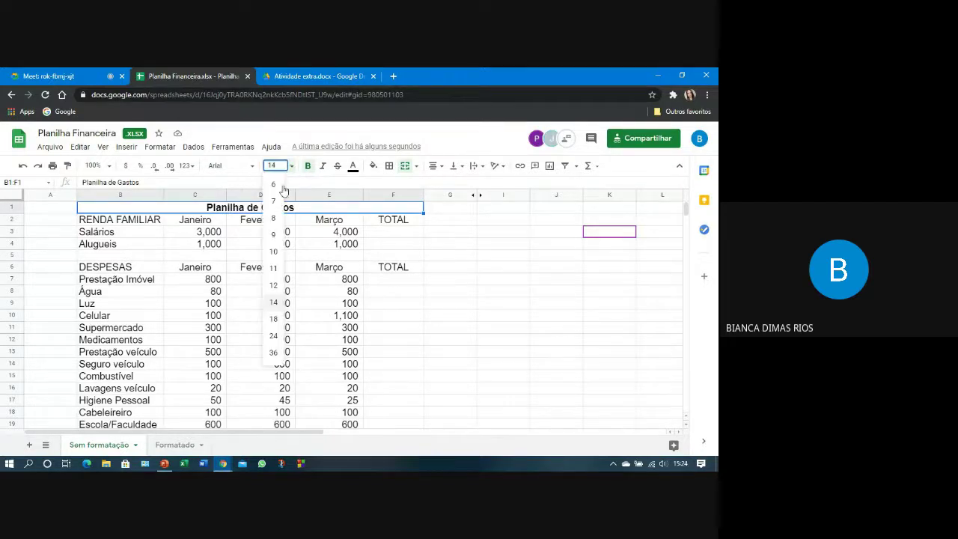
click(273, 318)
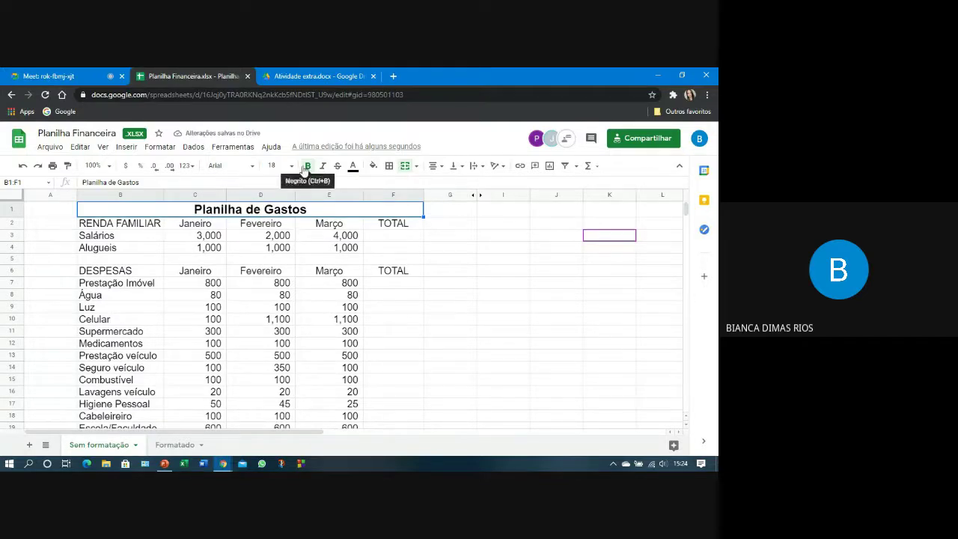
click(374, 166)
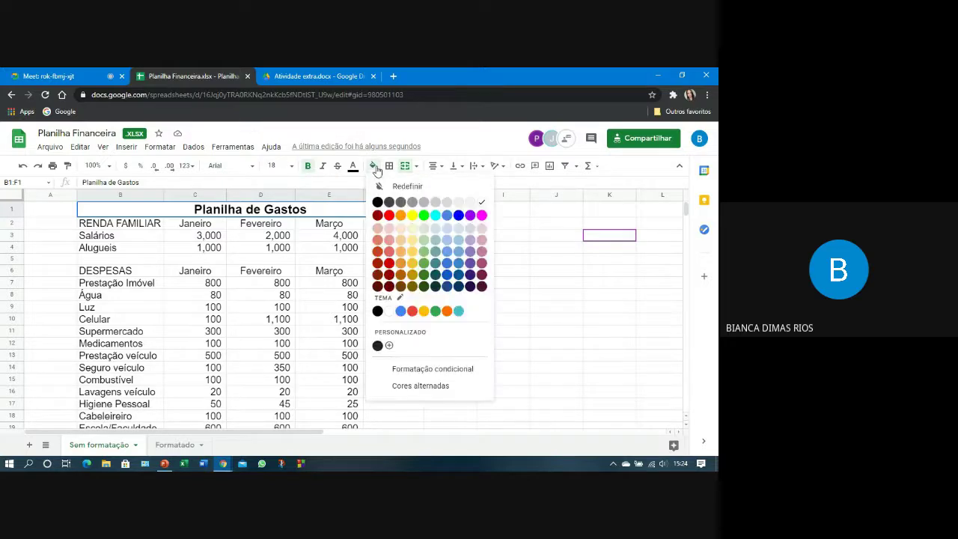
click(445, 202)
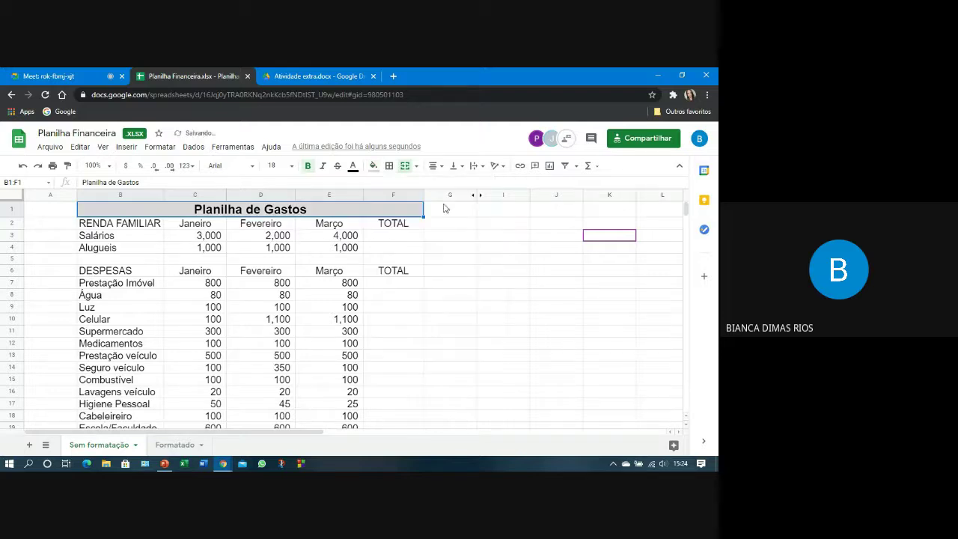
click(437, 285)
- Format the amounts in C3:F19 as currency
scroll(437, 293, down, 1)
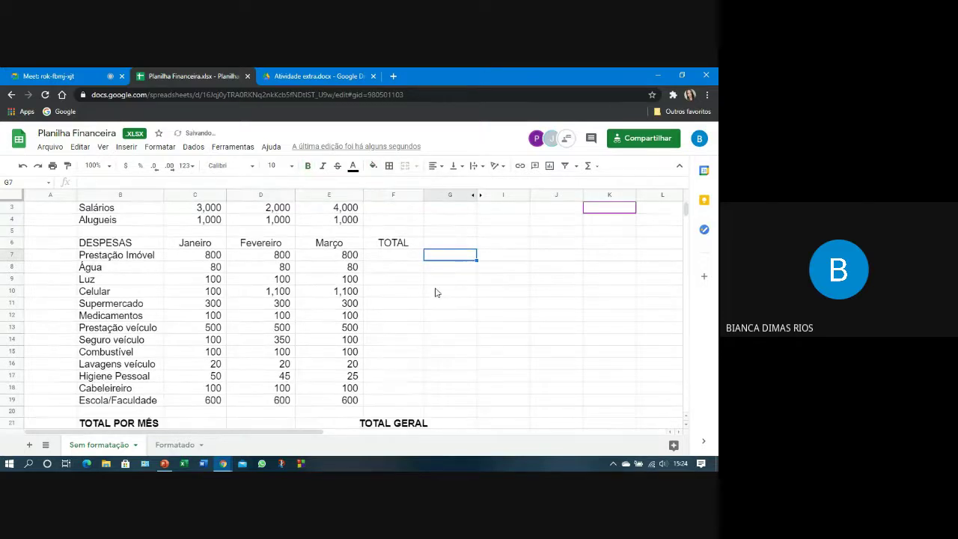
scroll(437, 292, up, 1)
scroll(162, 278, down, 1)
scroll(207, 289, up, 1)
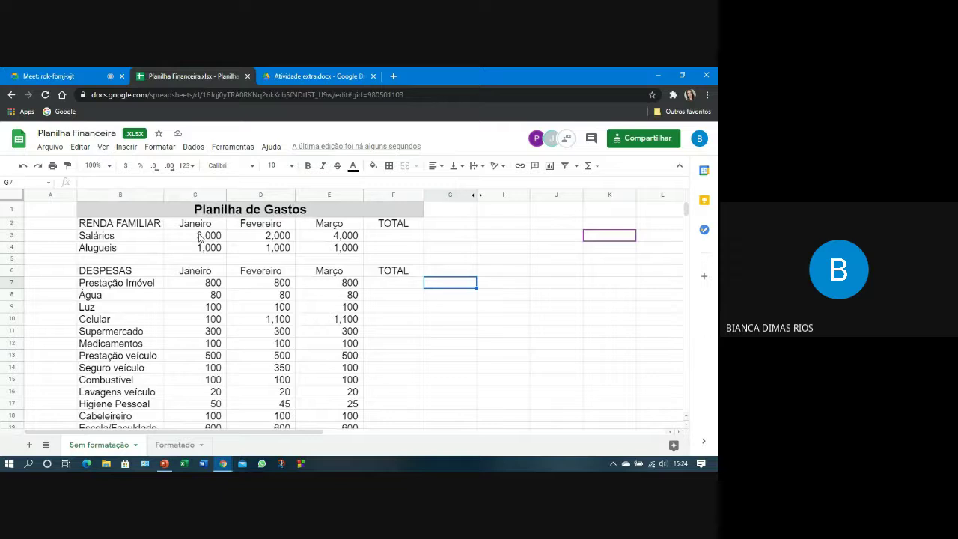
drag(200, 238, 379, 357)
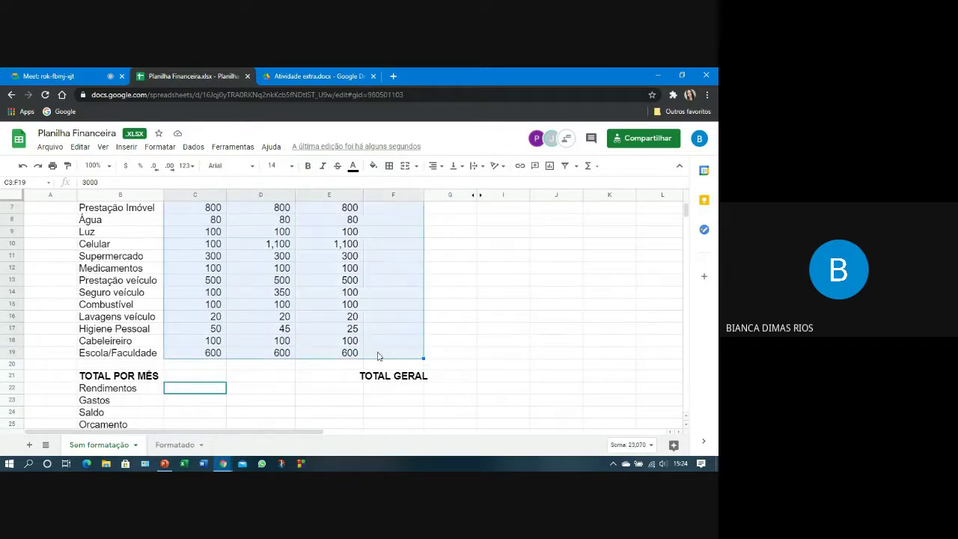
click(126, 165)
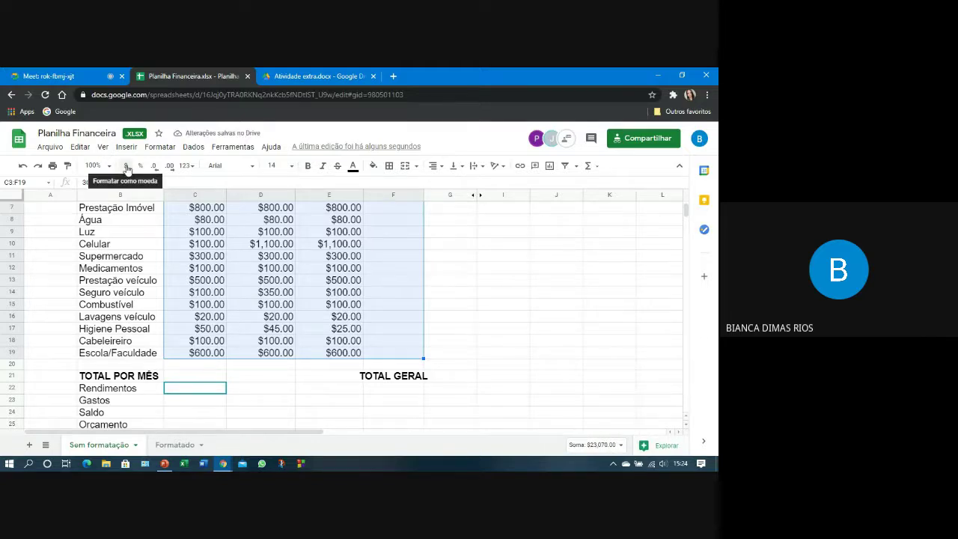
- Try the rounded currency format on the amounts in C3:F19
click(188, 166)
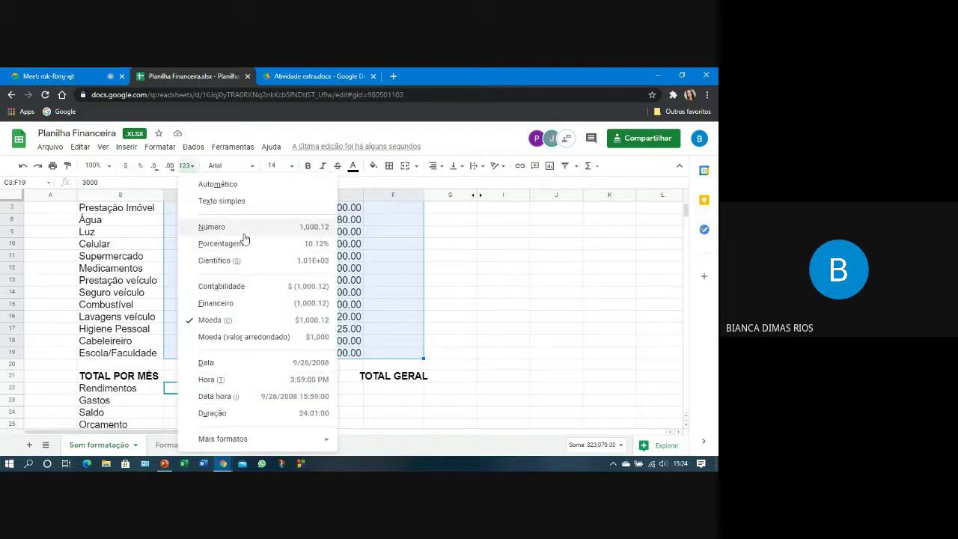
click(249, 337)
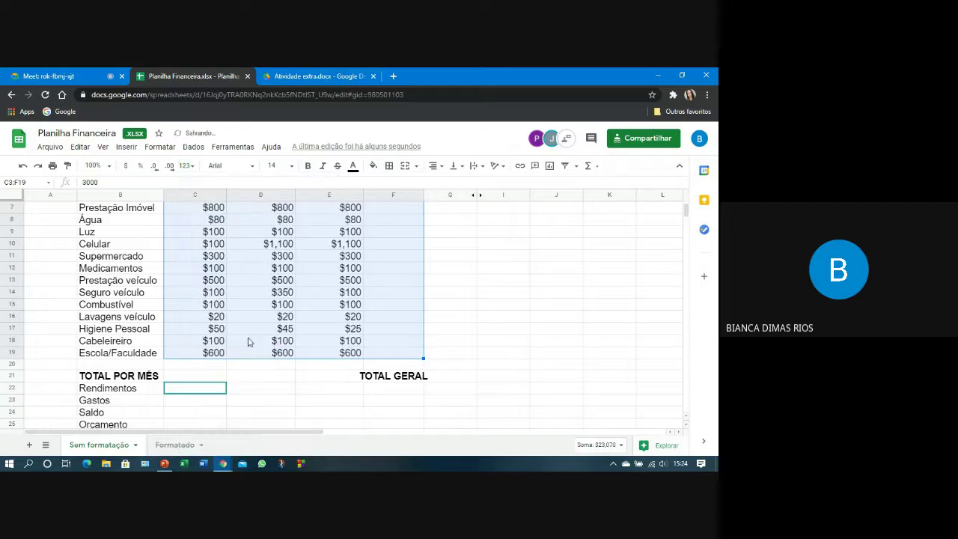
scroll(251, 344, up, 2)
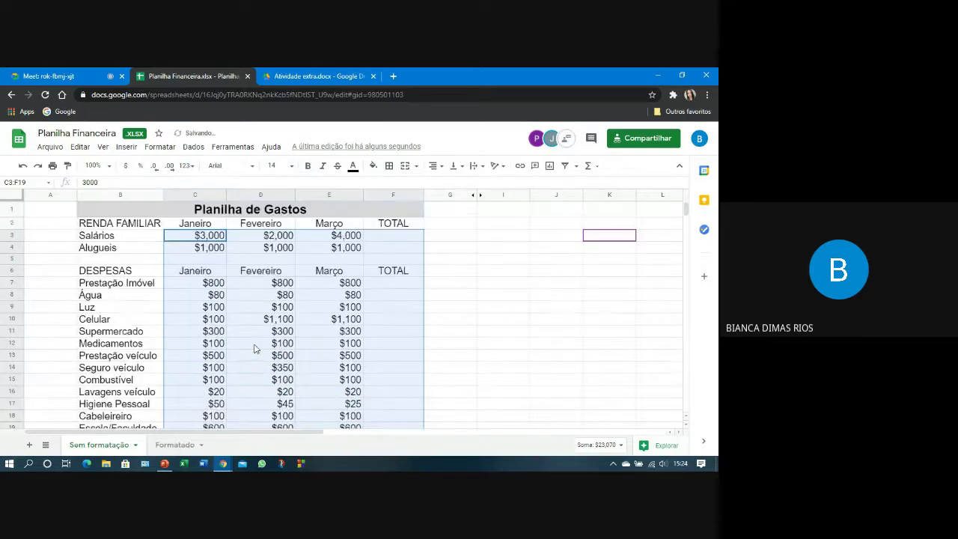
- Apply the standard currency format with two decimals to C3:F19 again
click(126, 166)
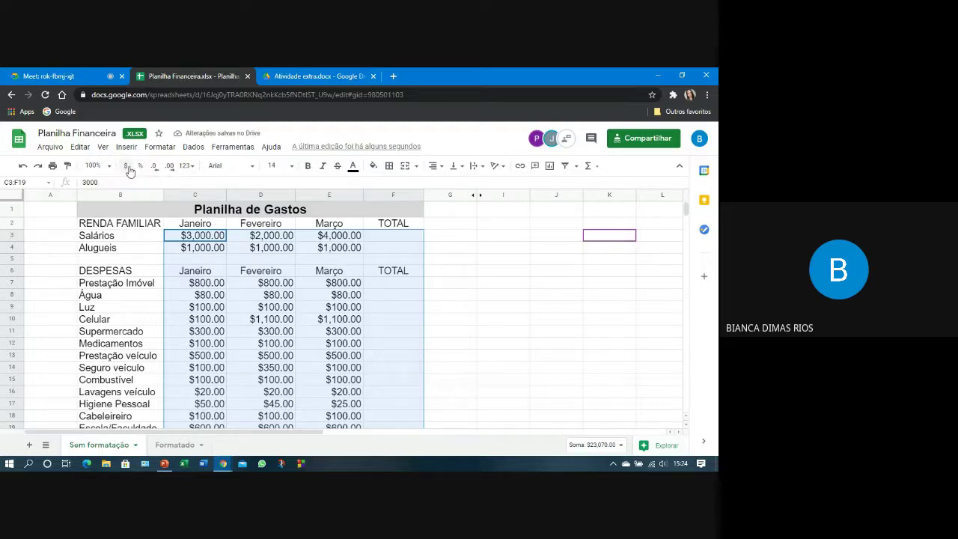
click(193, 167)
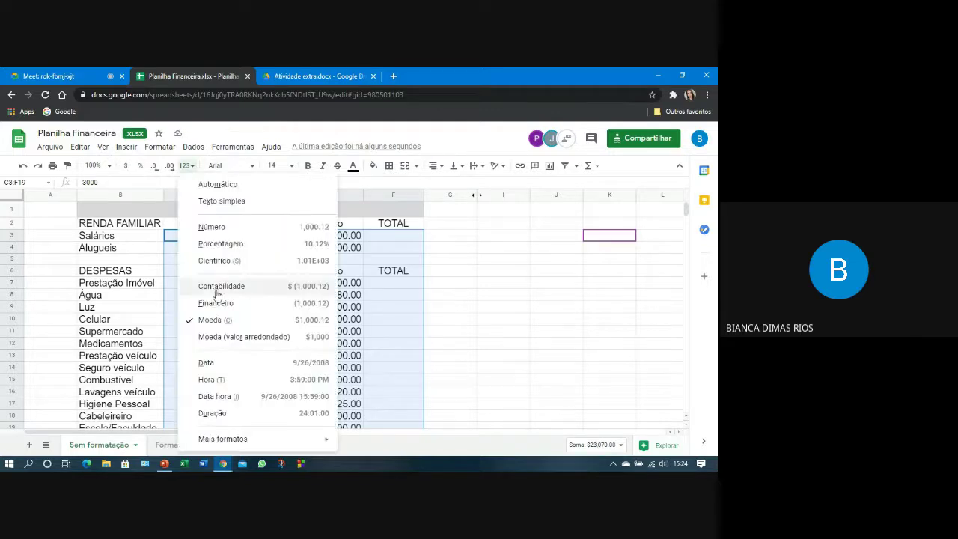
click(219, 320)
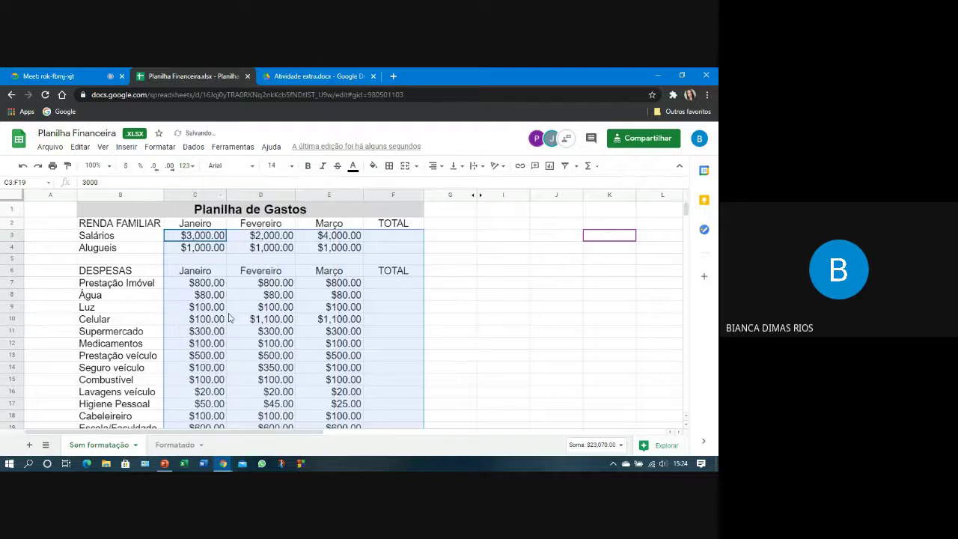
click(230, 318)
click(224, 274)
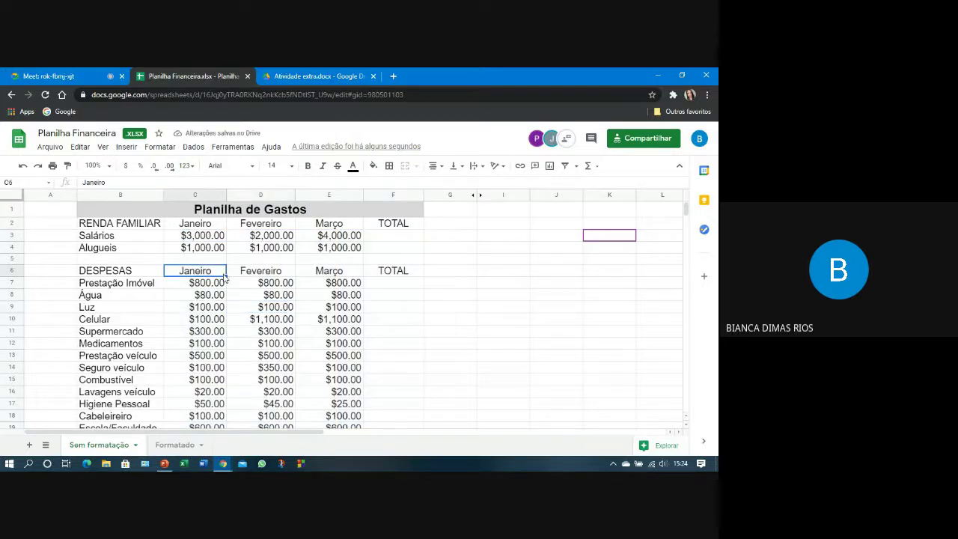
click(212, 236)
key(Down)
key(Down)
key(Down)
key(Down)
key(Down)
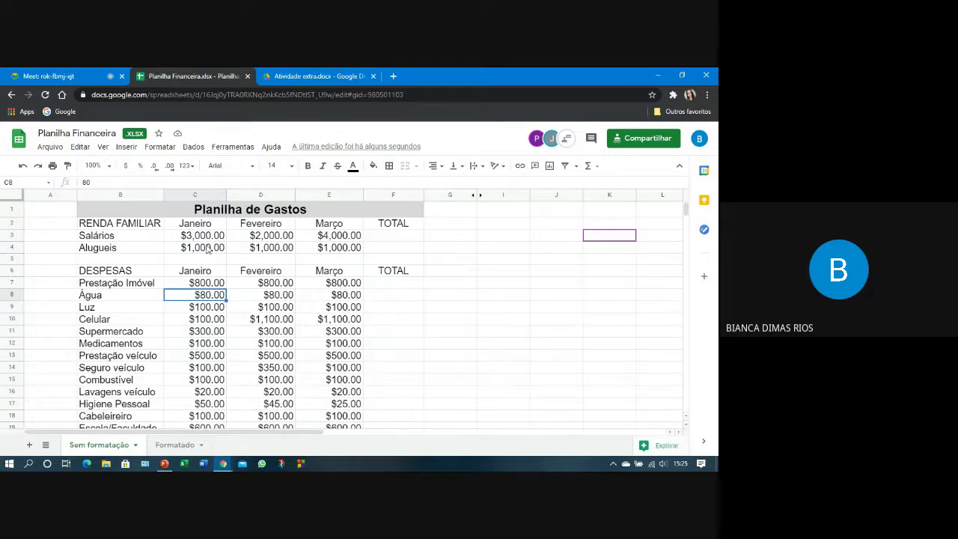
scroll(192, 271, down, 1)
scroll(192, 271, up, 1)
- Apply all borders to the whole table in B1:F25
drag(144, 216, 158, 252)
scroll(183, 334, up, 7)
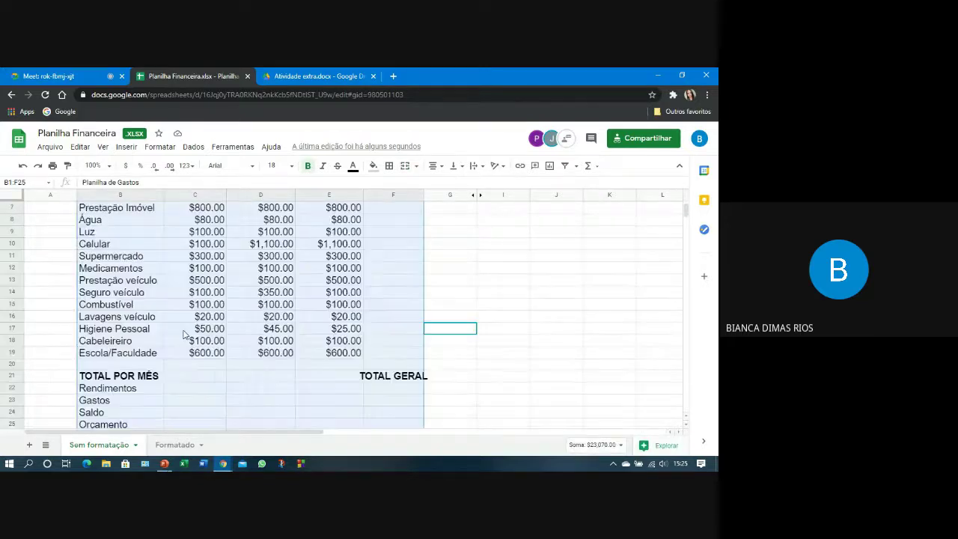
scroll(274, 352, down, 3)
scroll(288, 297, up, 4)
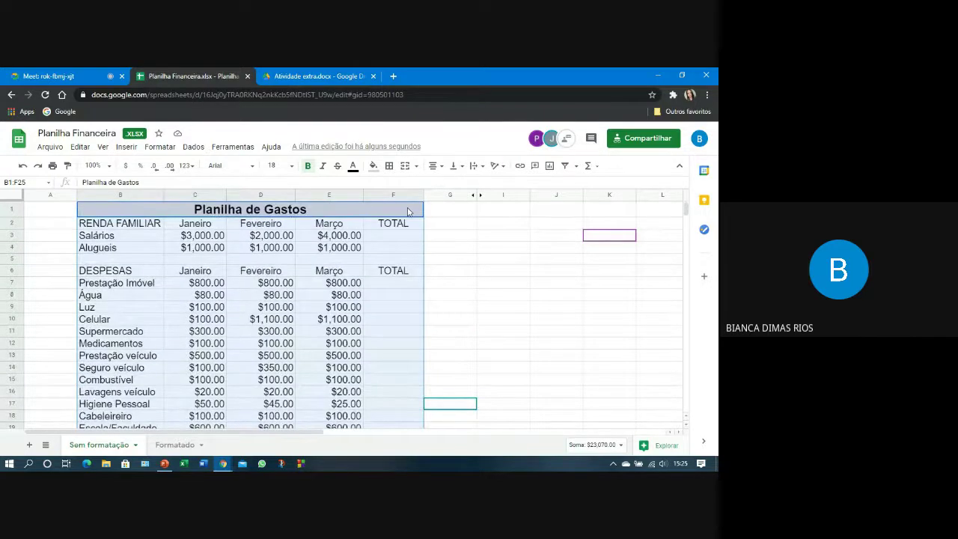
click(389, 166)
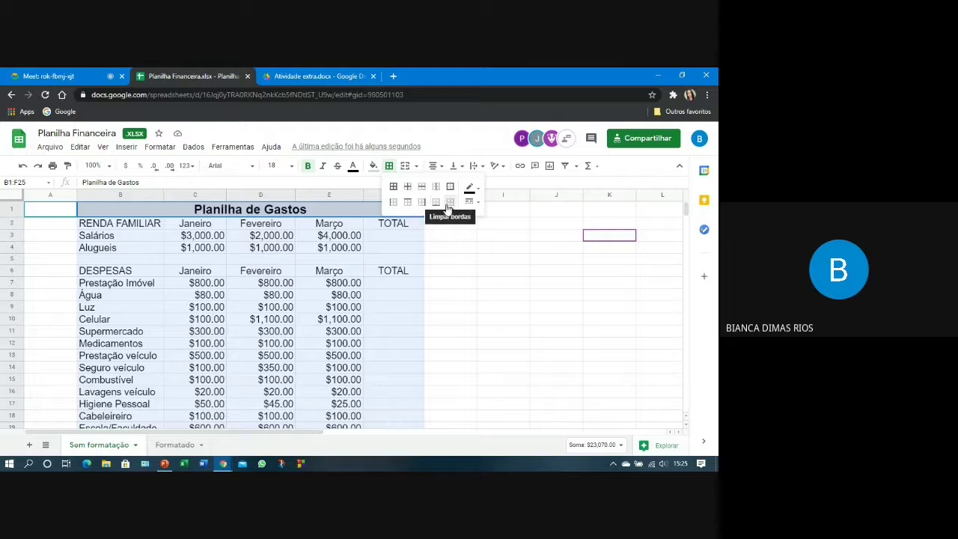
click(393, 188)
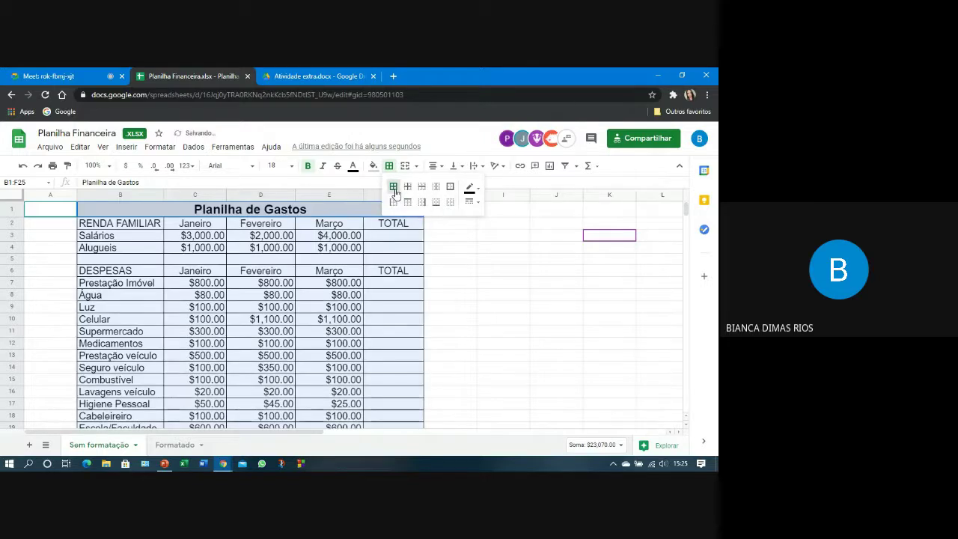
click(394, 285)
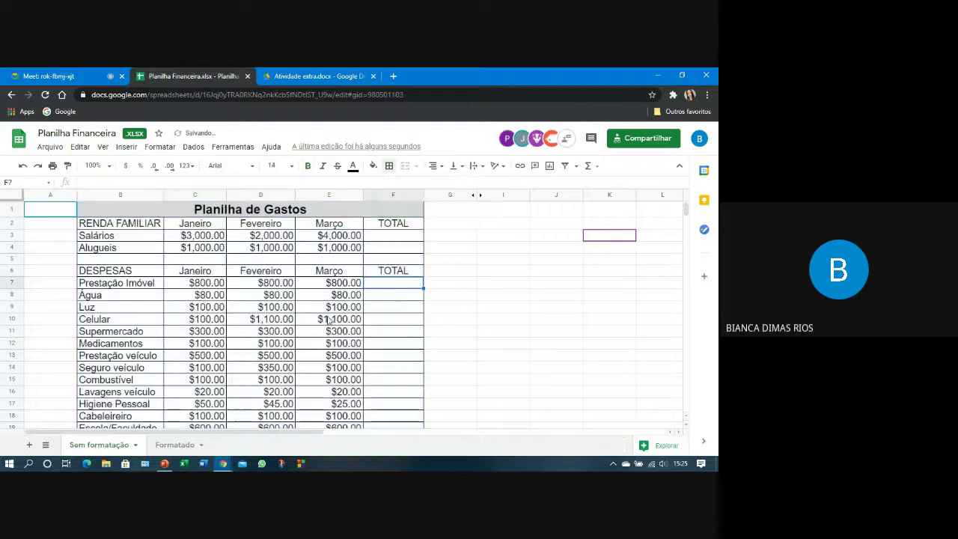
- Hide the gridlines of the Sem formatação sheet
scroll(159, 264, down, 4)
scroll(135, 338, up, 4)
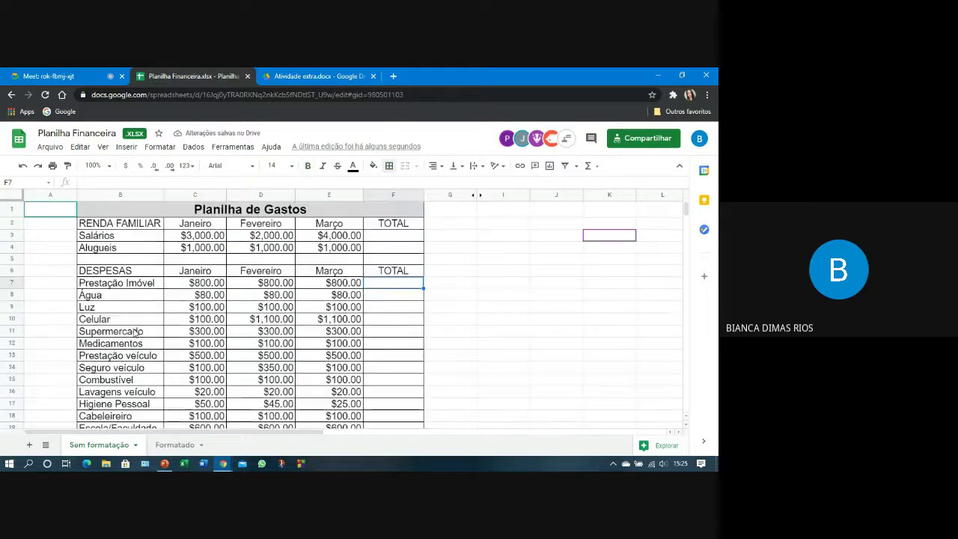
scroll(287, 282, down, 4)
scroll(352, 342, up, 4)
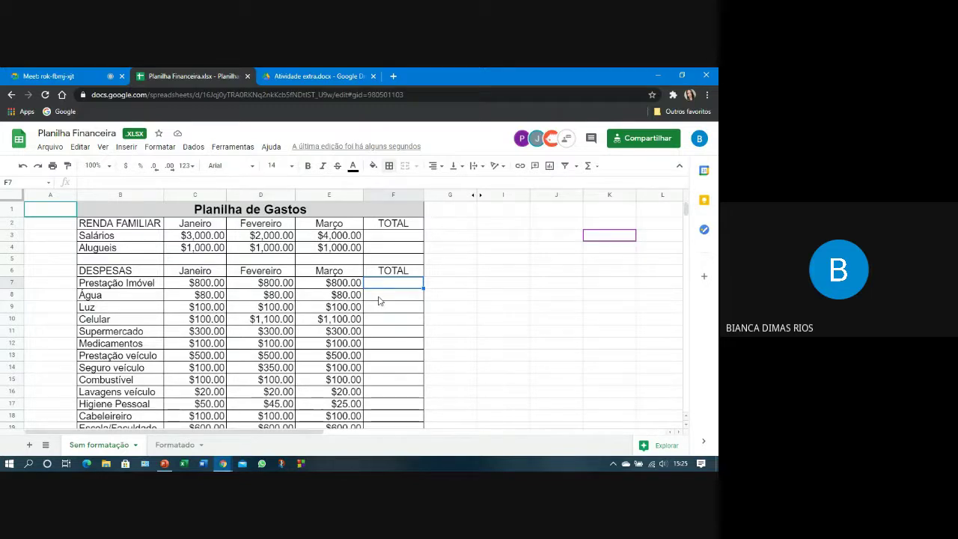
click(103, 147)
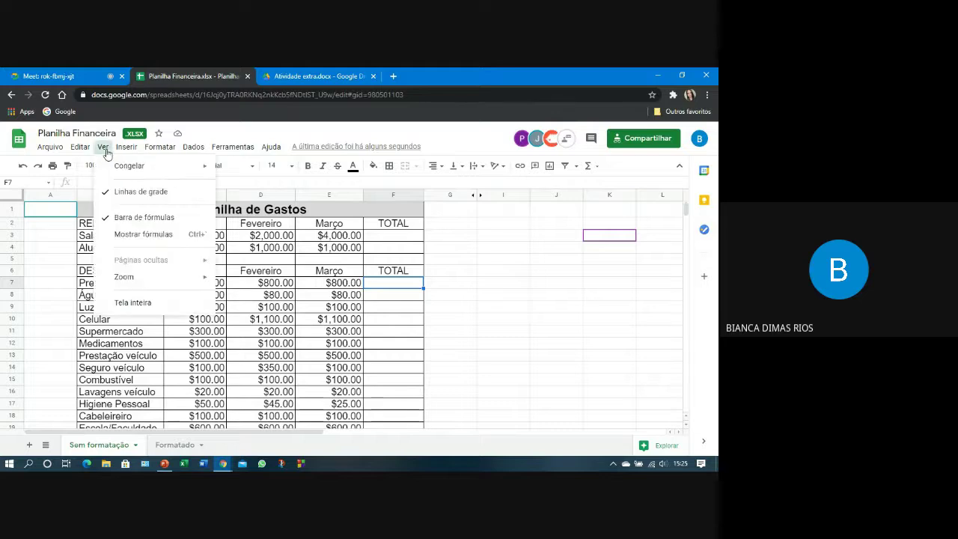
click(109, 193)
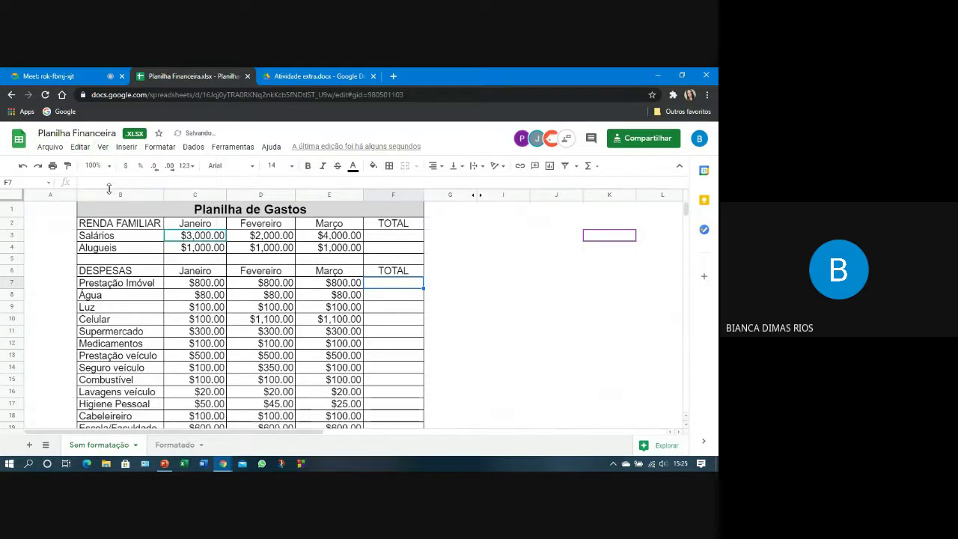
click(187, 299)
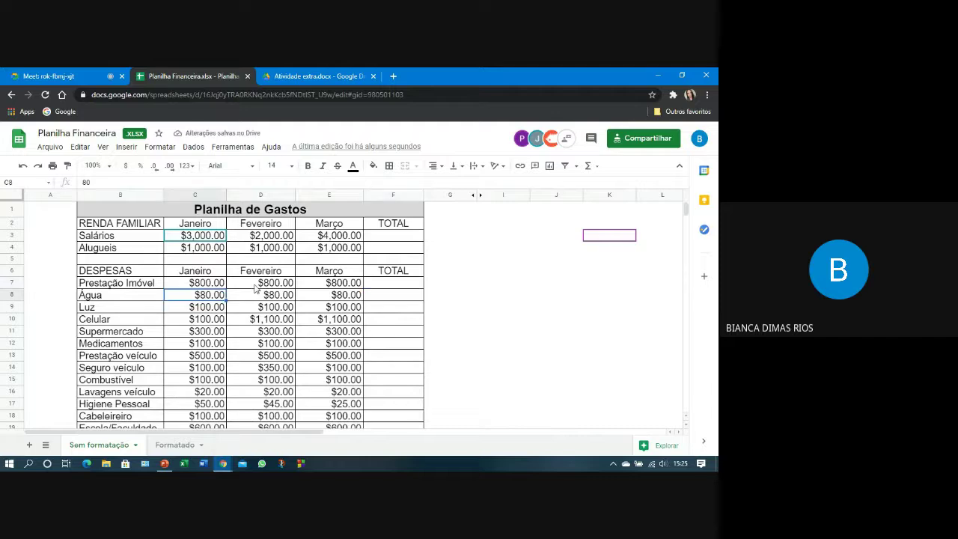
- Merge the empty cells B5:F5 between the income and expense sections
scroll(255, 289, down, 1)
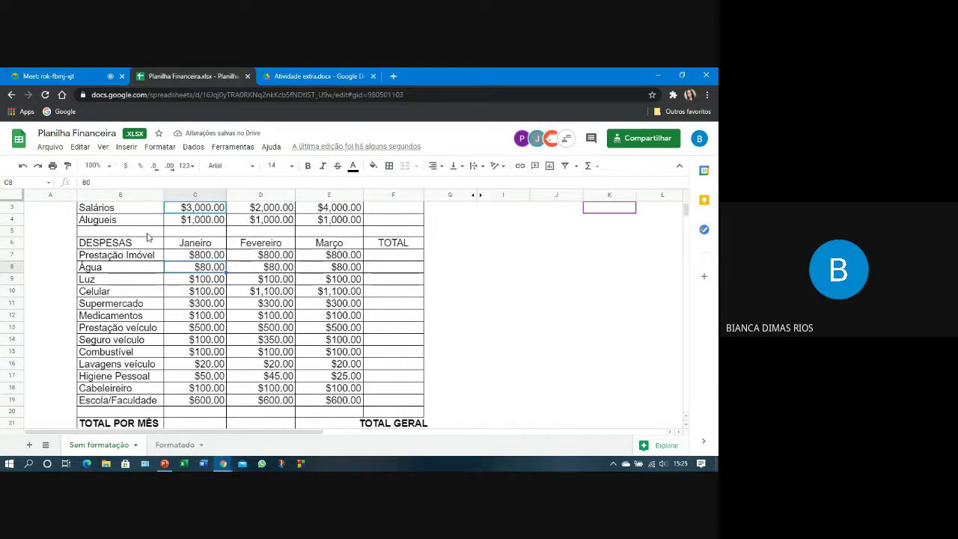
drag(120, 232, 393, 240)
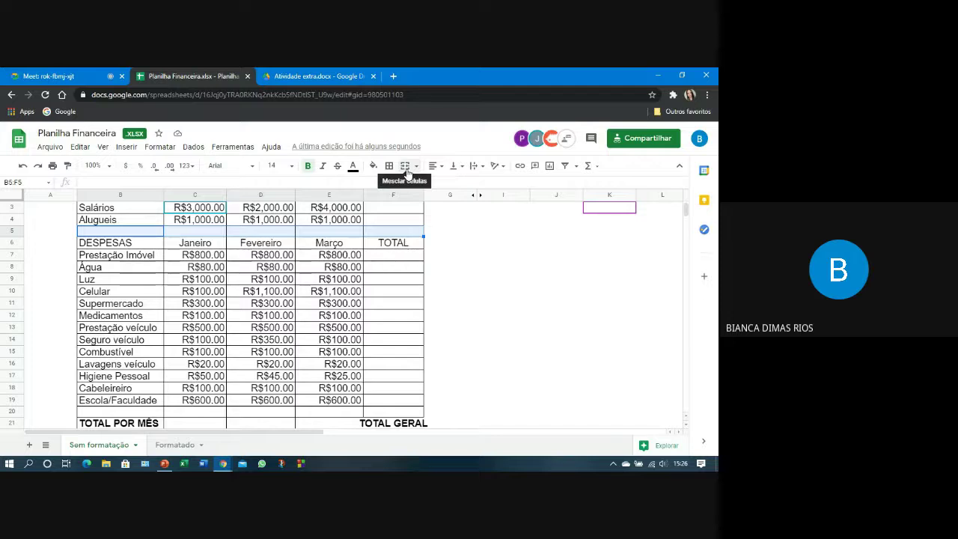
click(405, 167)
click(404, 283)
- Widen the Março column E and the Fevereiro column D slightly
scroll(405, 282, up, 1)
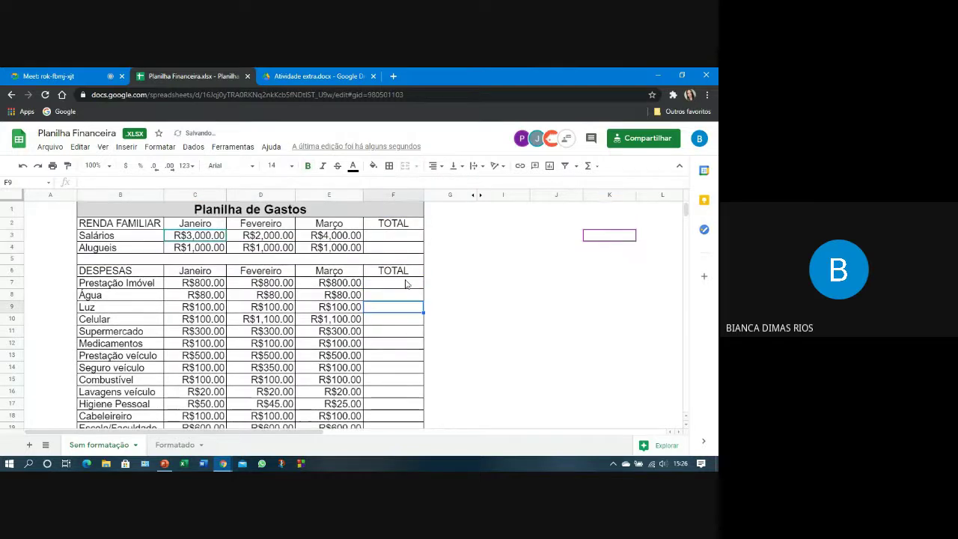
drag(361, 195, 371, 195)
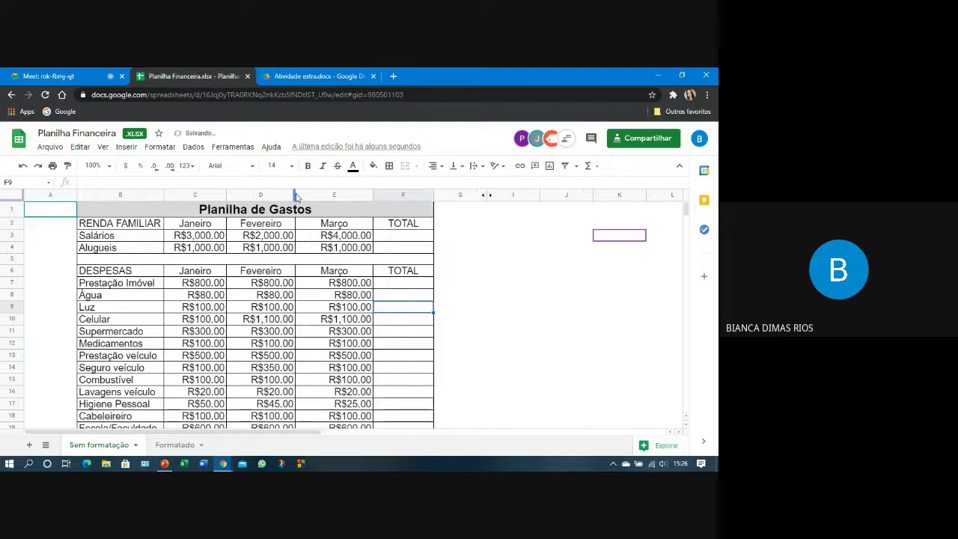
drag(297, 196, 305, 195)
click(297, 262)
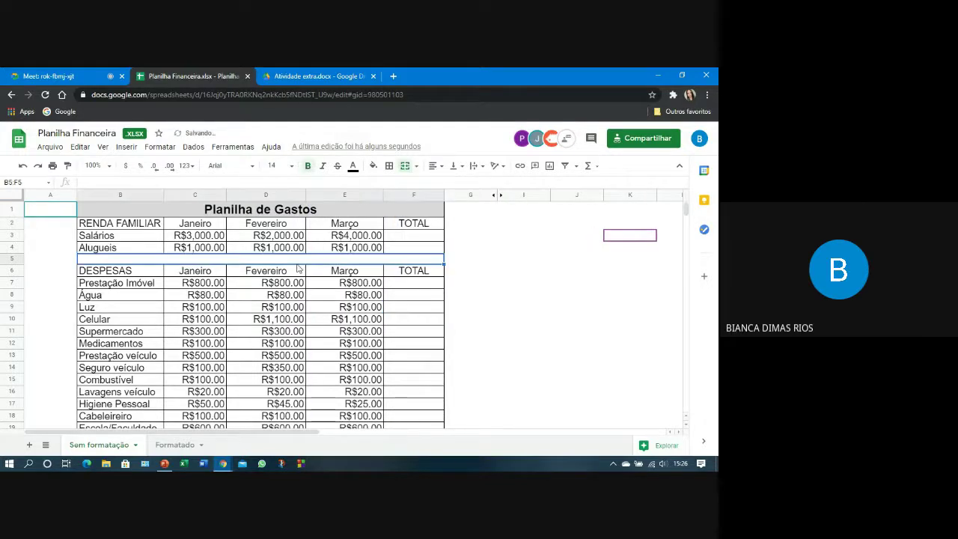
- Centre the income values in C3:E4 horizontally
scroll(206, 235, down, 1)
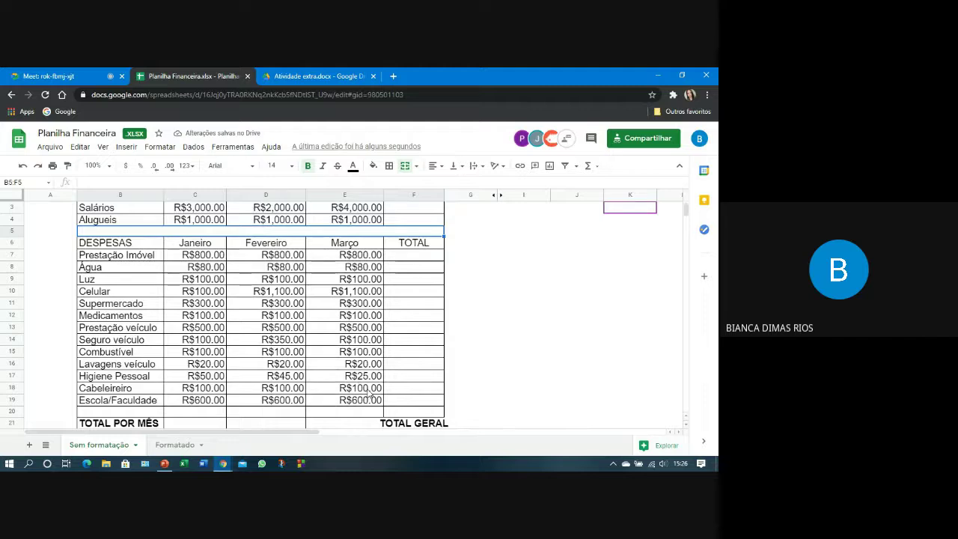
drag(366, 407, 222, 188)
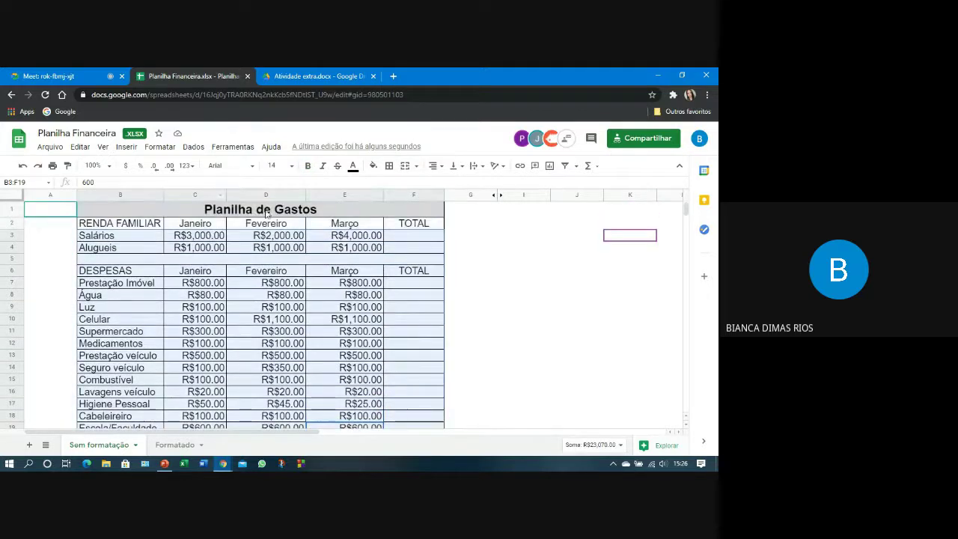
drag(196, 237, 335, 255)
click(434, 166)
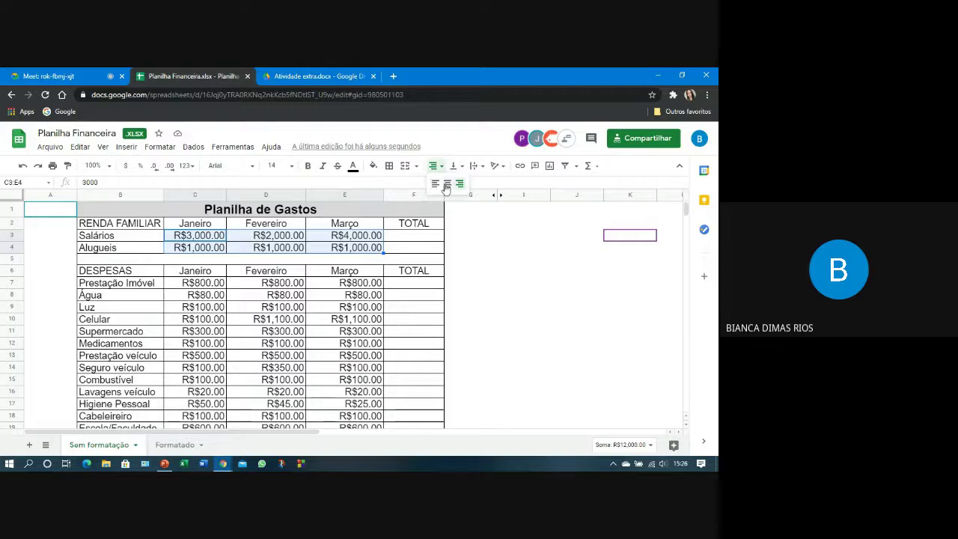
click(447, 189)
- Centre the expense values in C7:E19 horizontally
scroll(428, 216, down, 1)
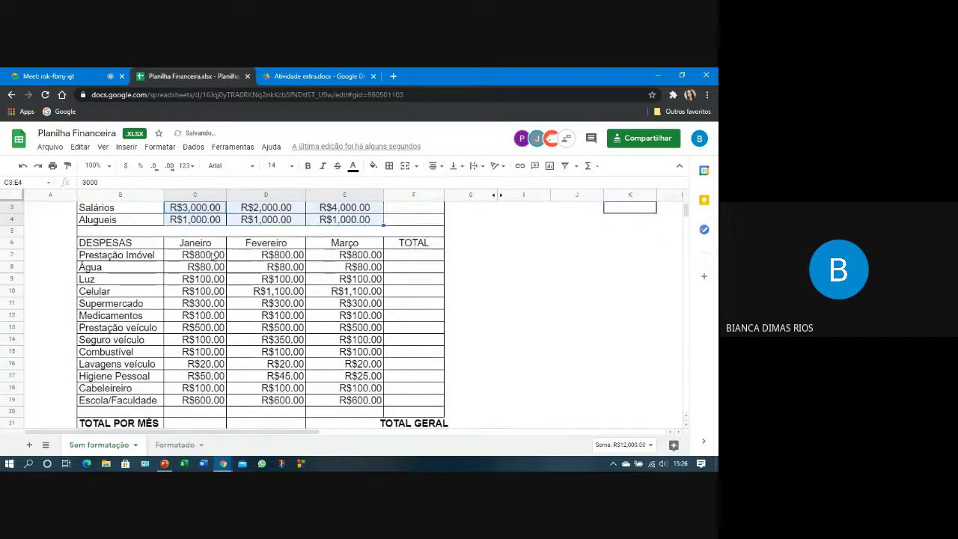
drag(202, 256, 202, 291)
drag(229, 350, 352, 400)
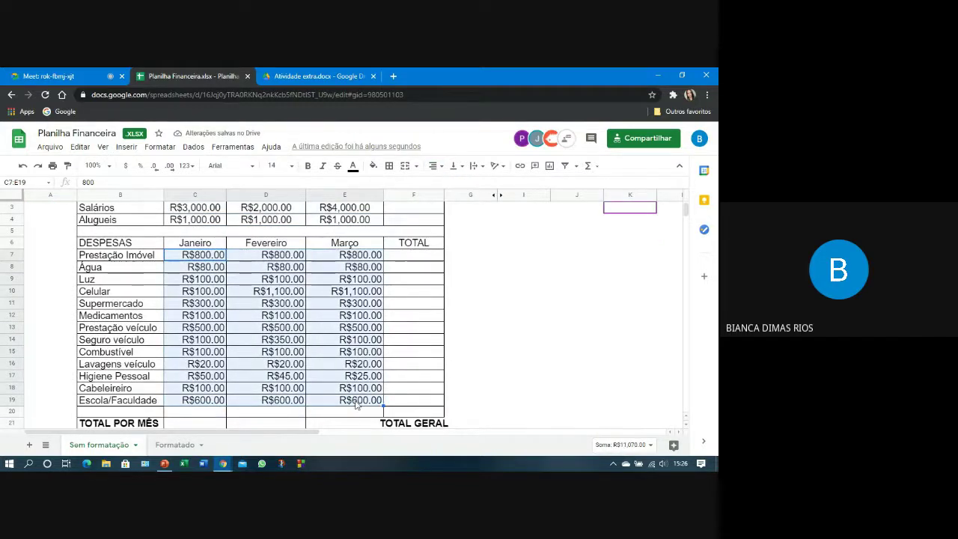
click(435, 165)
click(446, 184)
click(358, 306)
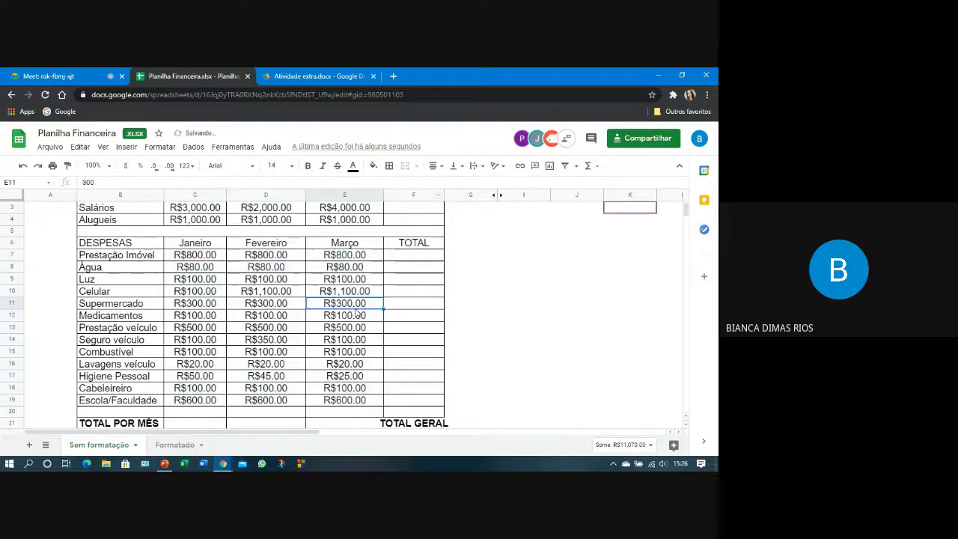
- Merge the empty cells B20:F20 above the totals section and widen column F slightly
scroll(360, 314, up, 1)
scroll(362, 322, down, 4)
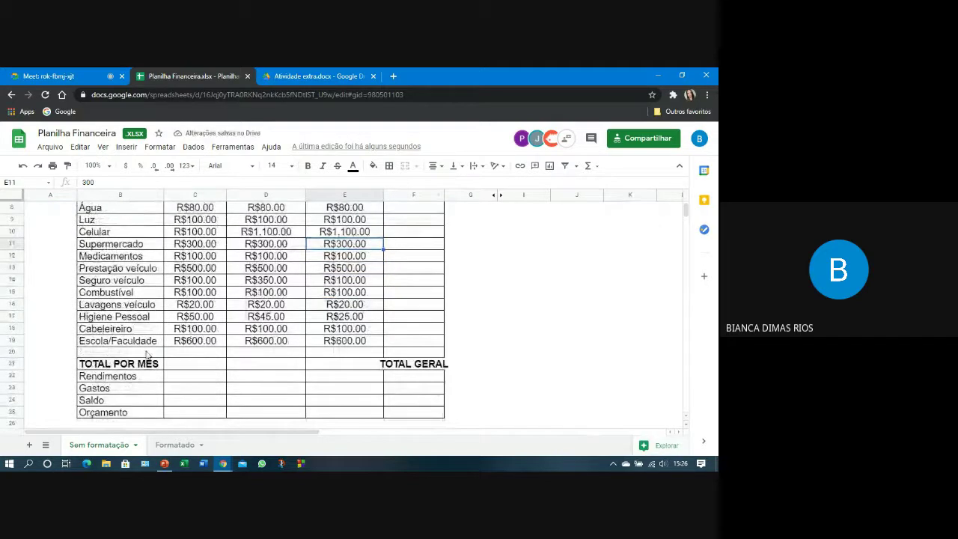
drag(148, 353, 424, 352)
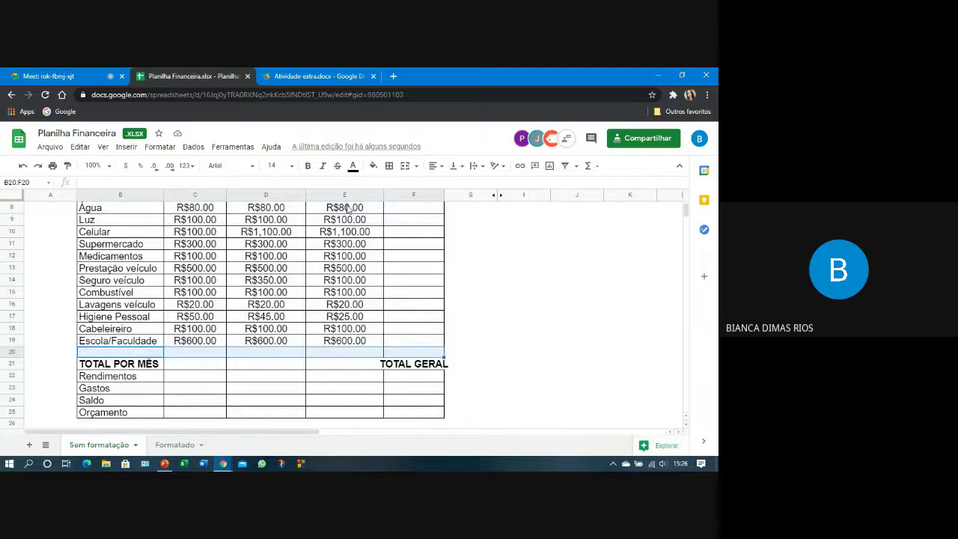
click(400, 169)
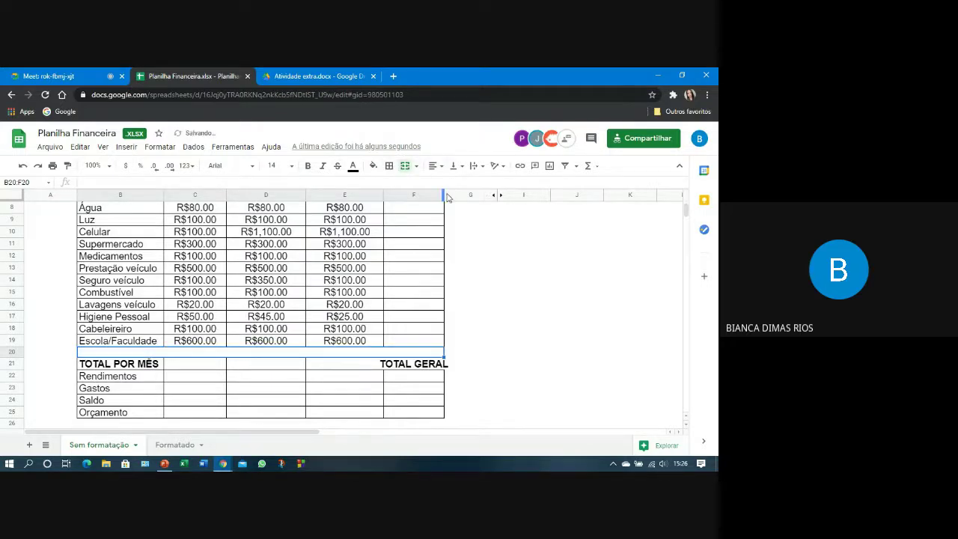
drag(443, 194, 448, 193)
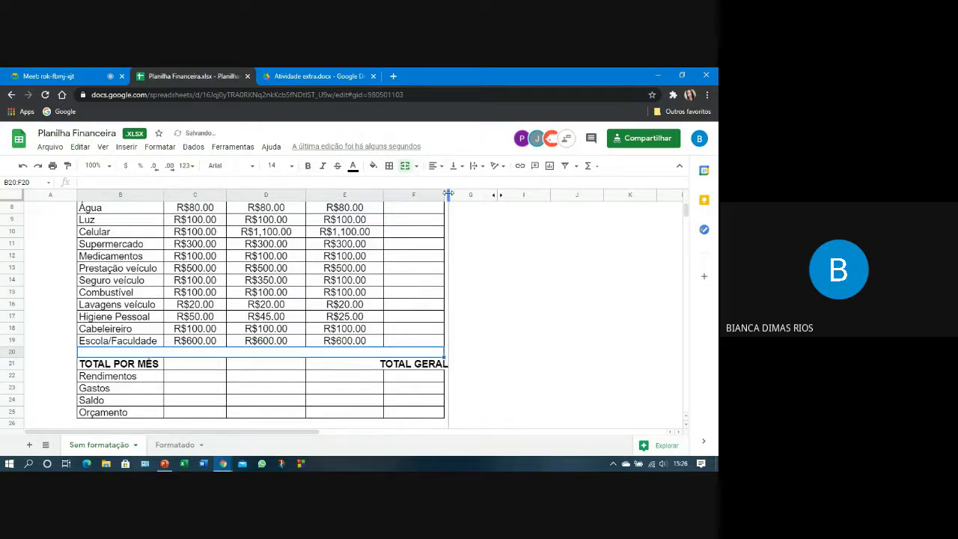
click(474, 282)
- Merge B21:E21 and centre the TOTAL POR MÊS heading across the merged cell
scroll(453, 392, down, 2)
drag(150, 304, 339, 311)
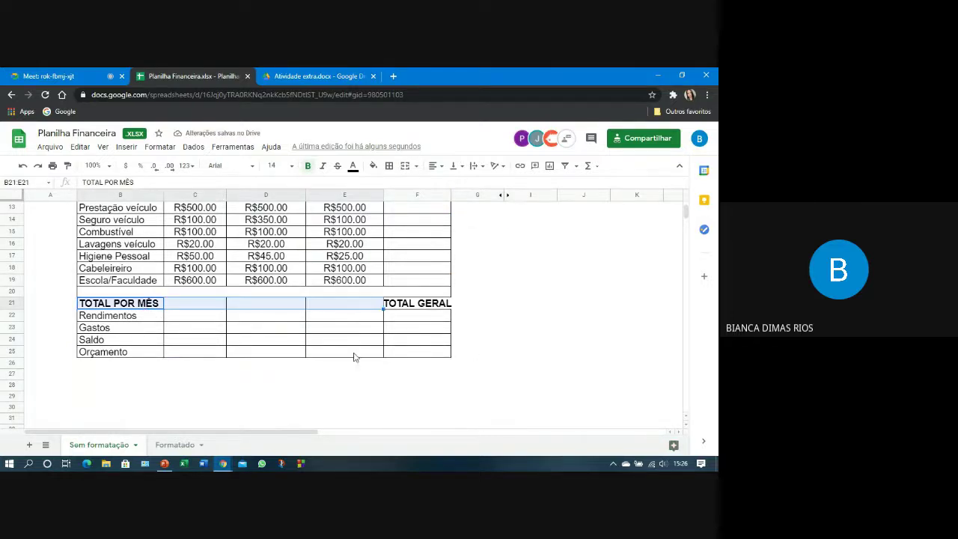
scroll(352, 354, up, 4)
scroll(346, 290, down, 1)
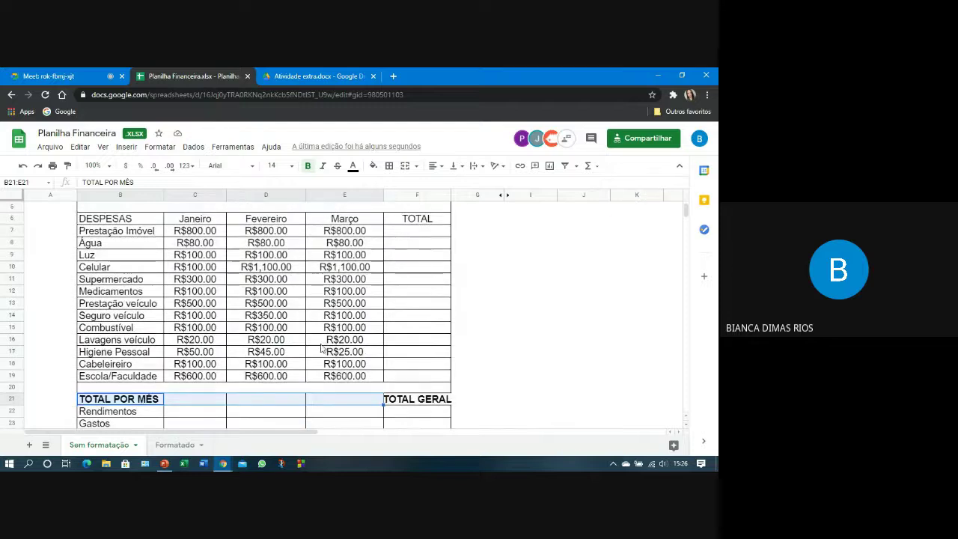
click(407, 167)
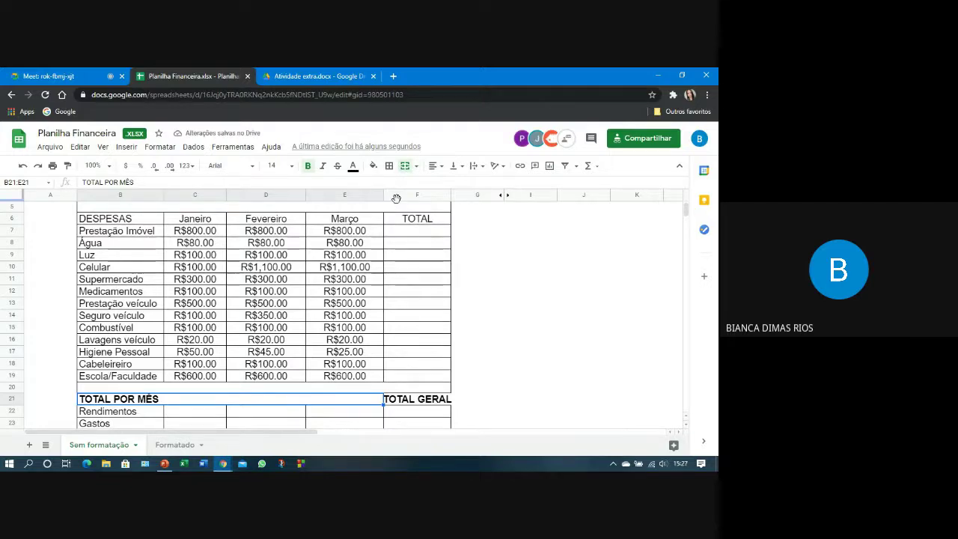
click(439, 166)
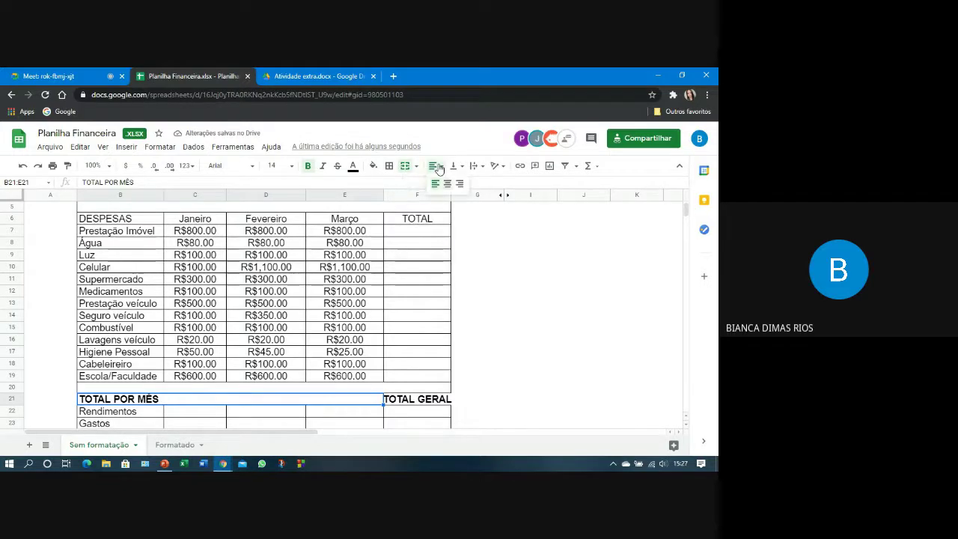
click(447, 185)
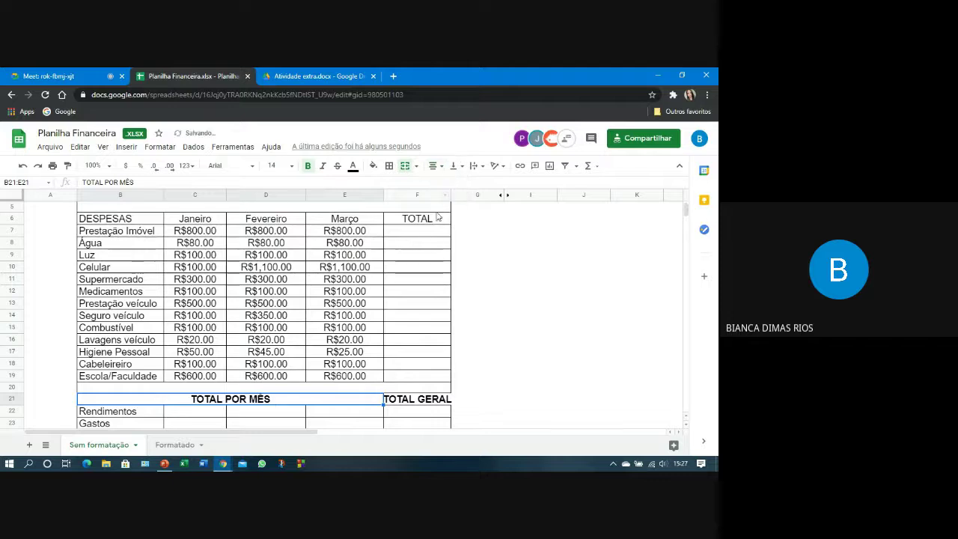
- Apply a thicker solid outer border around the whole table B1:F25
scroll(451, 339, down, 1)
scroll(447, 383, down, 3)
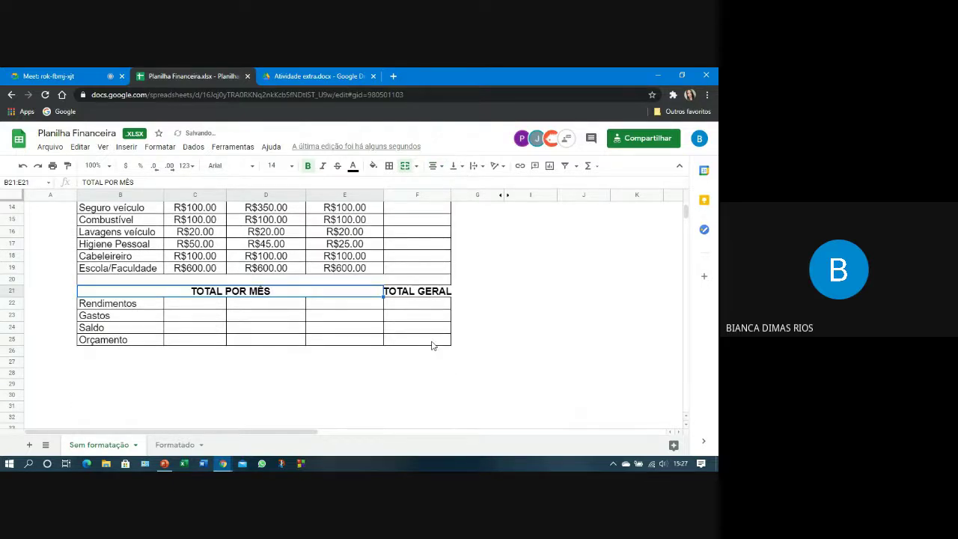
drag(434, 340, 187, 214)
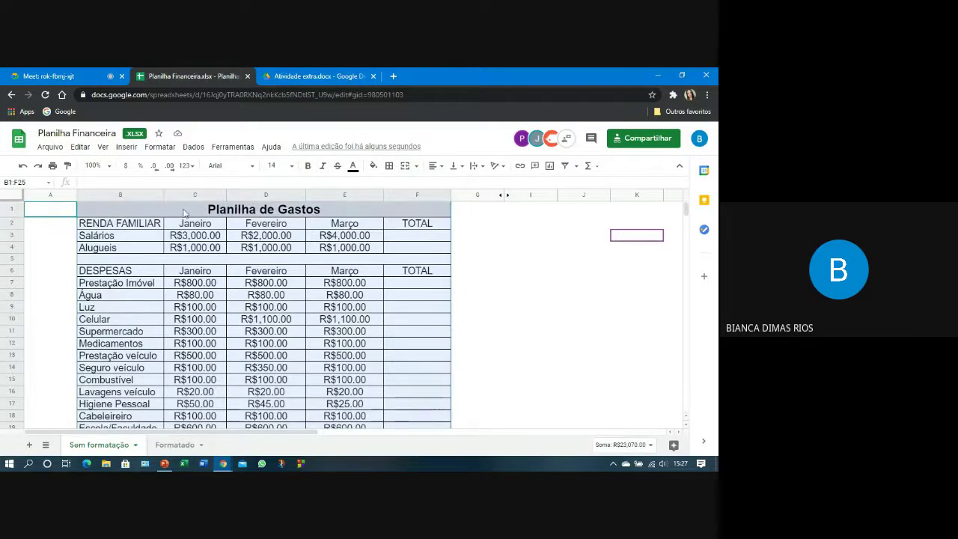
click(389, 166)
click(473, 202)
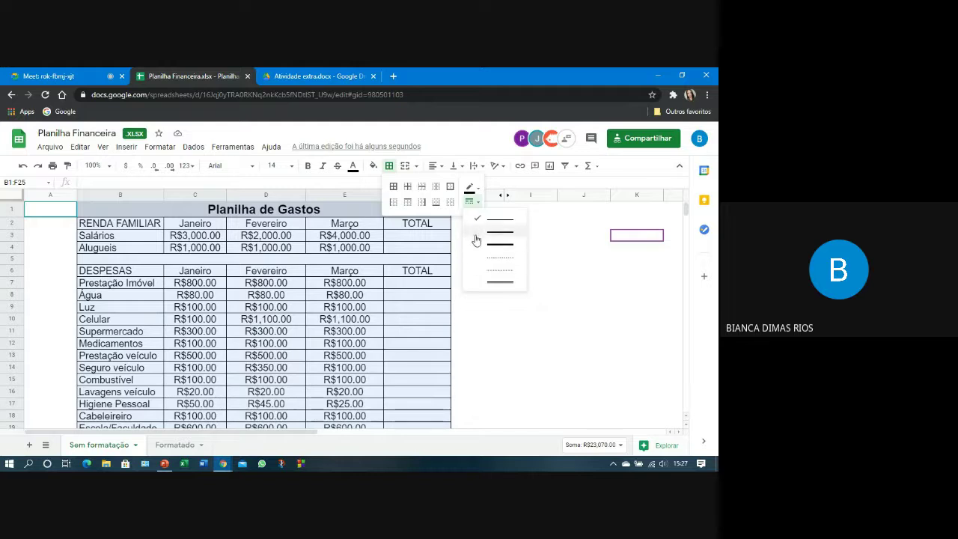
click(475, 239)
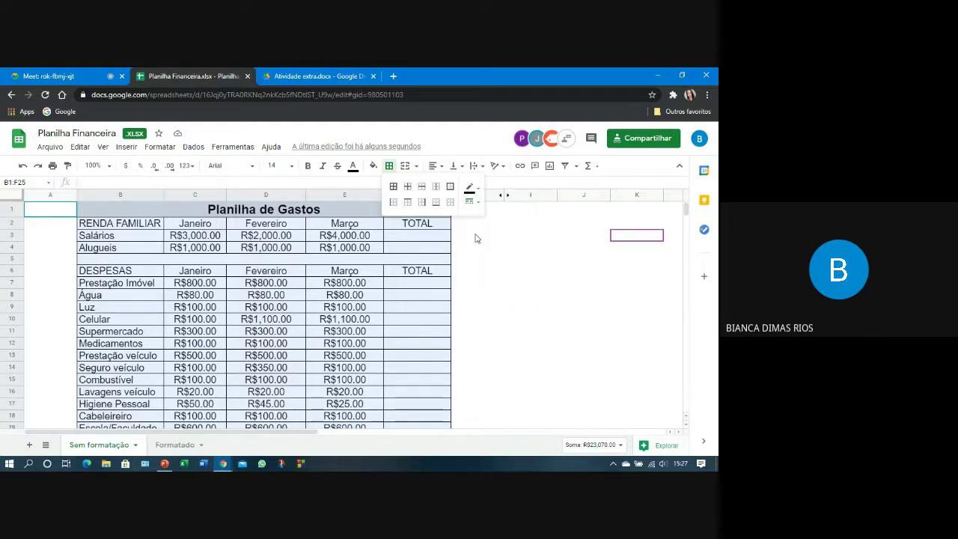
click(449, 187)
click(466, 298)
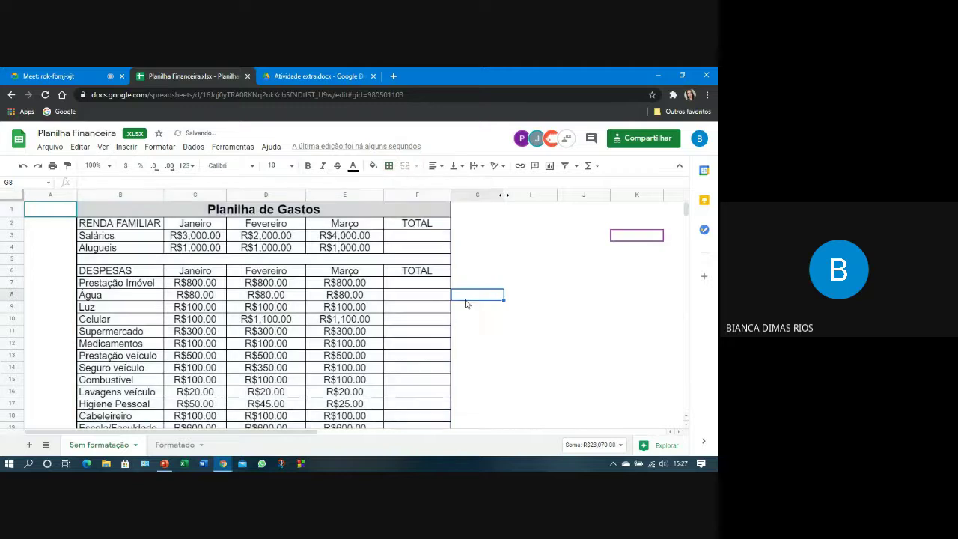
- Widen column F further so the TOTAL GERAL heading fits with space on both sides
scroll(467, 315, down, 3)
click(448, 306)
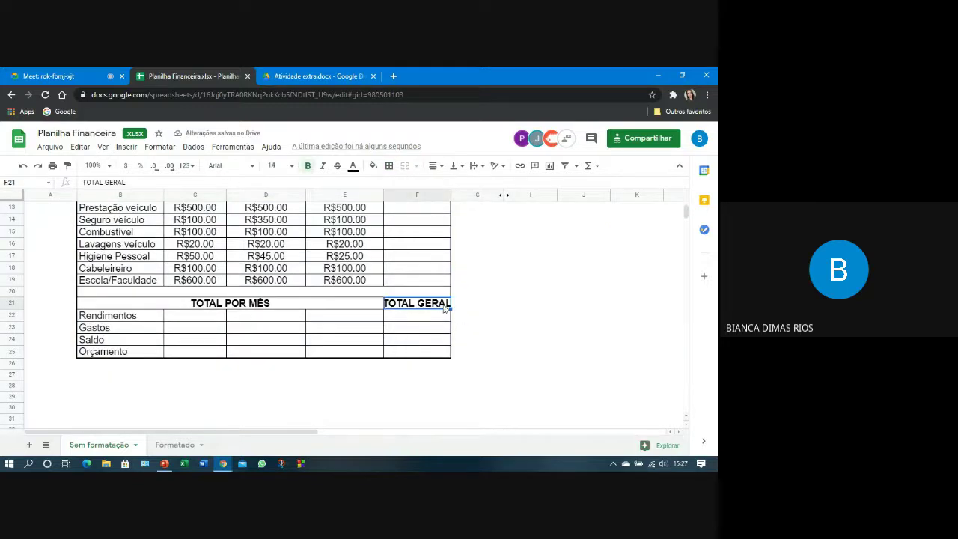
drag(449, 195, 461, 195)
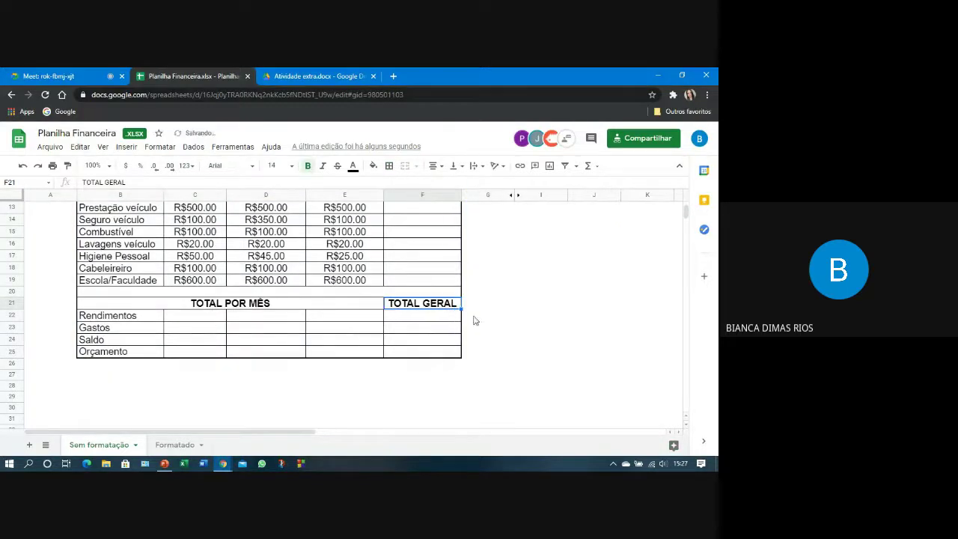
click(476, 318)
- Review the formatted table from the title row down to the totals section
scroll(399, 335, up, 3)
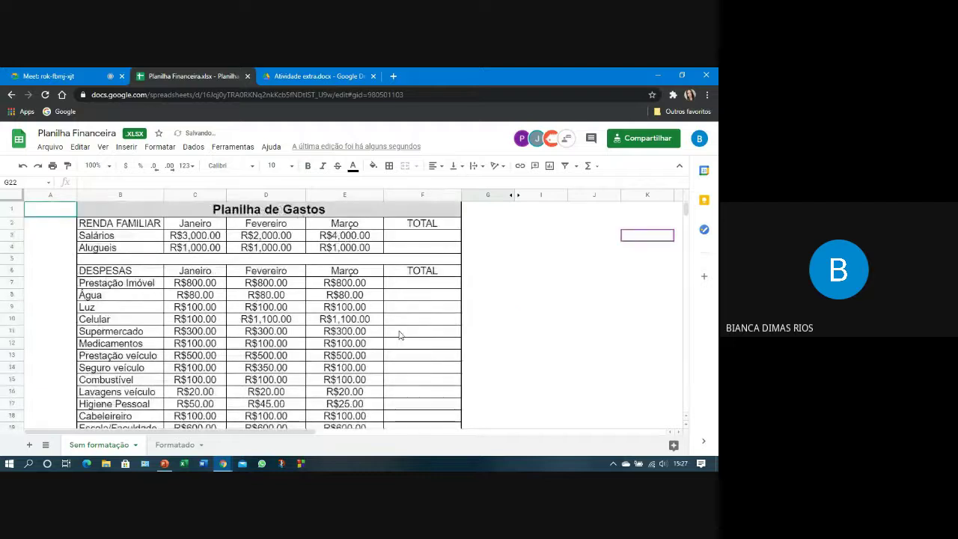
scroll(442, 273, down, 3)
scroll(381, 399, up, 3)
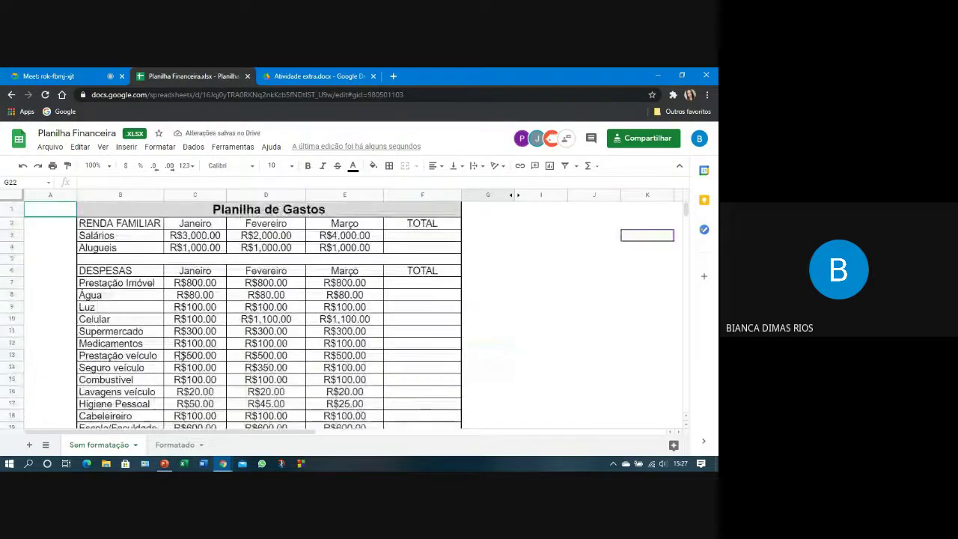
scroll(135, 292, down, 3)
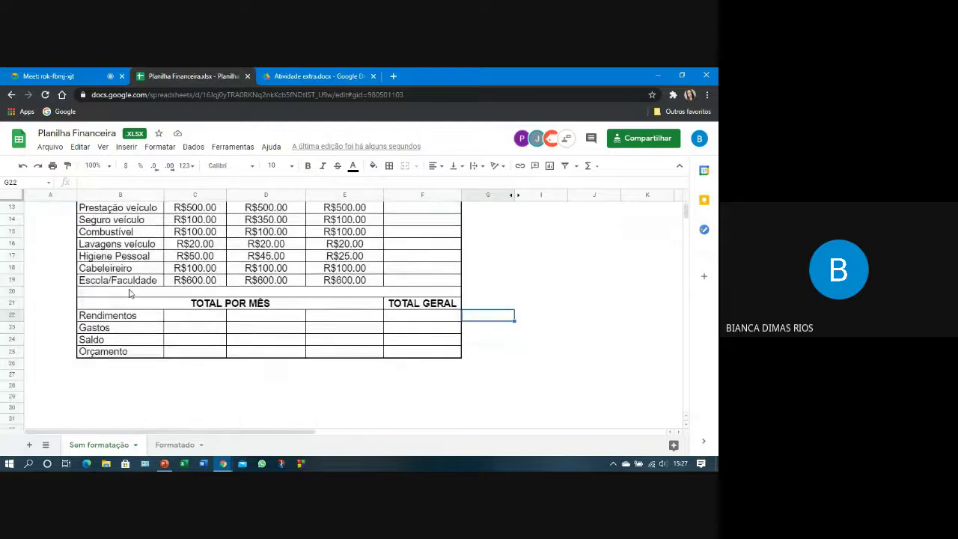
scroll(138, 324, up, 3)
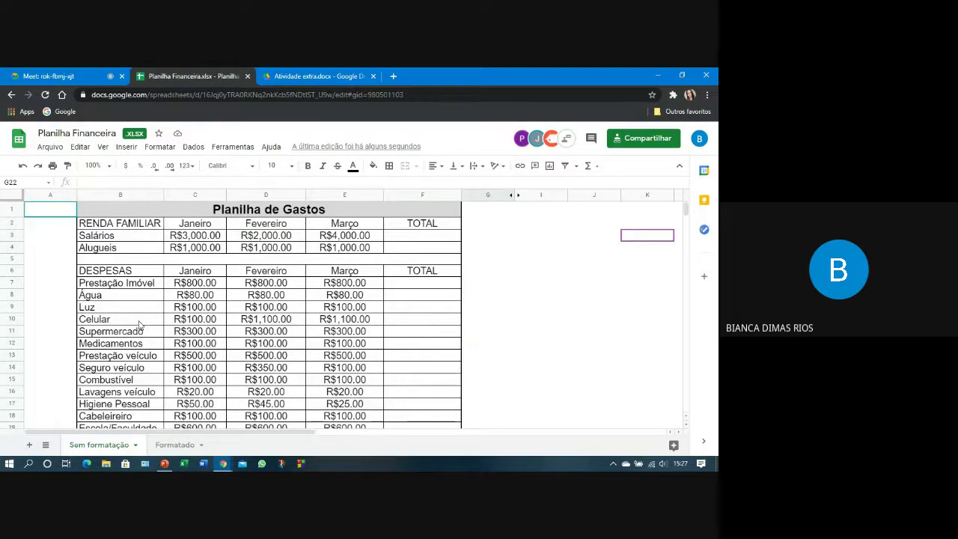
scroll(139, 324, down, 3)
scroll(138, 326, up, 1)
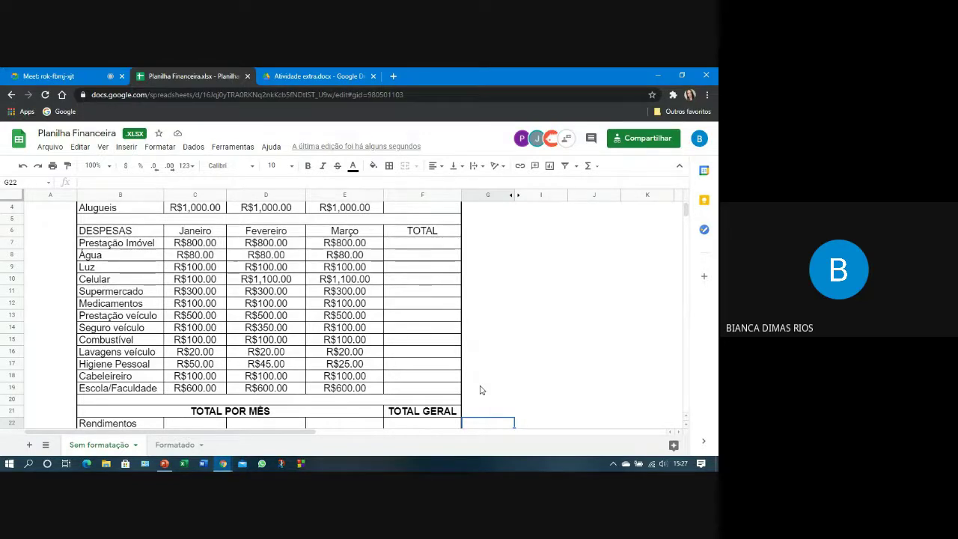
- Create a filter view over the DESPESAS table in B6:F19
click(122, 230)
drag(120, 246, 439, 395)
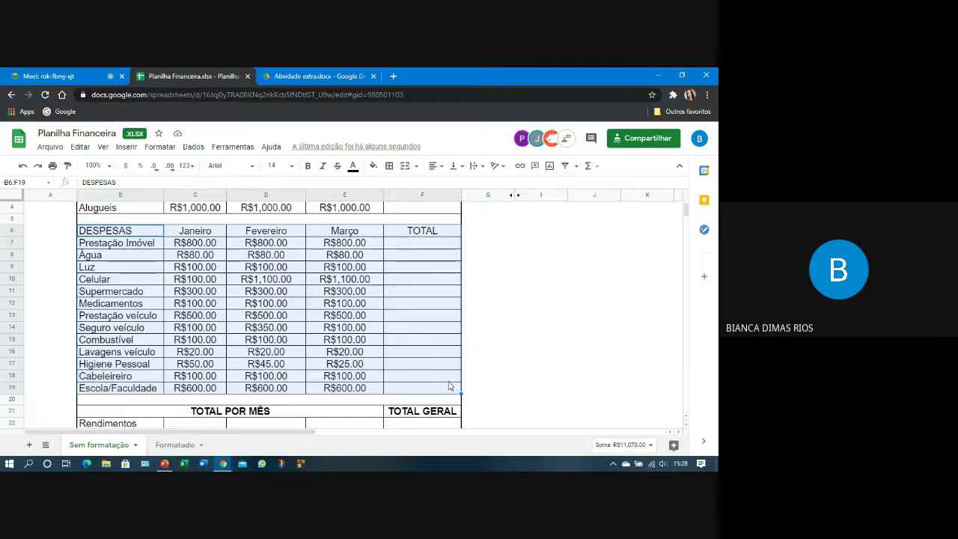
click(570, 171)
click(453, 350)
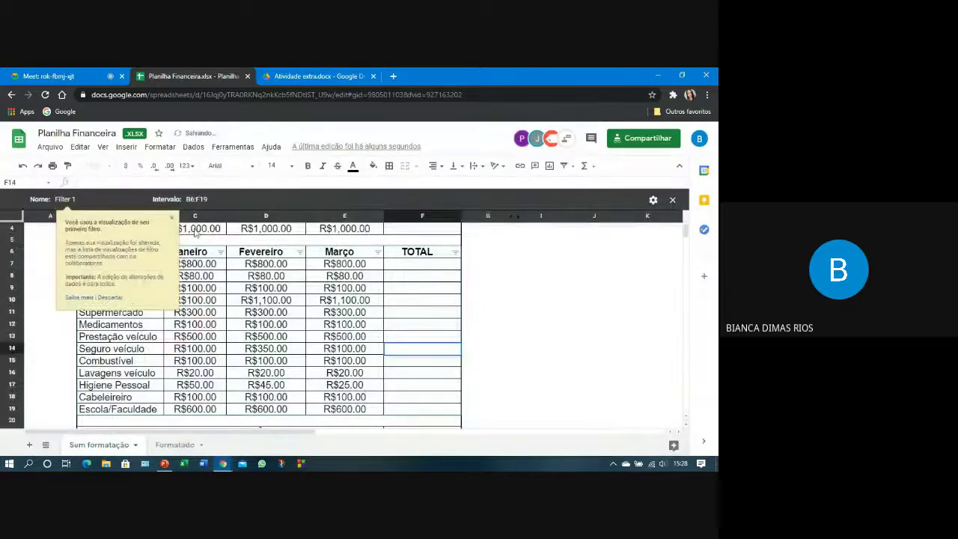
scroll(212, 309, down, 1)
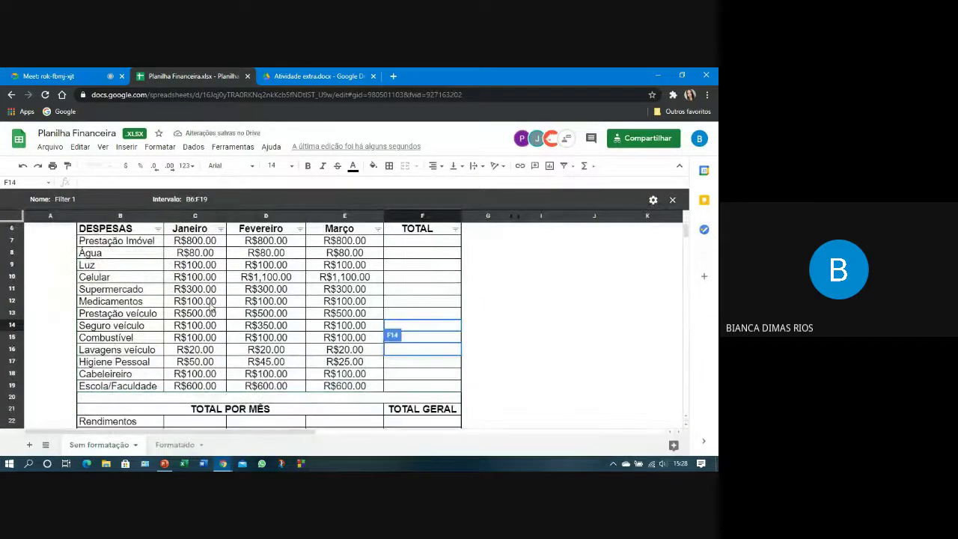
click(648, 328)
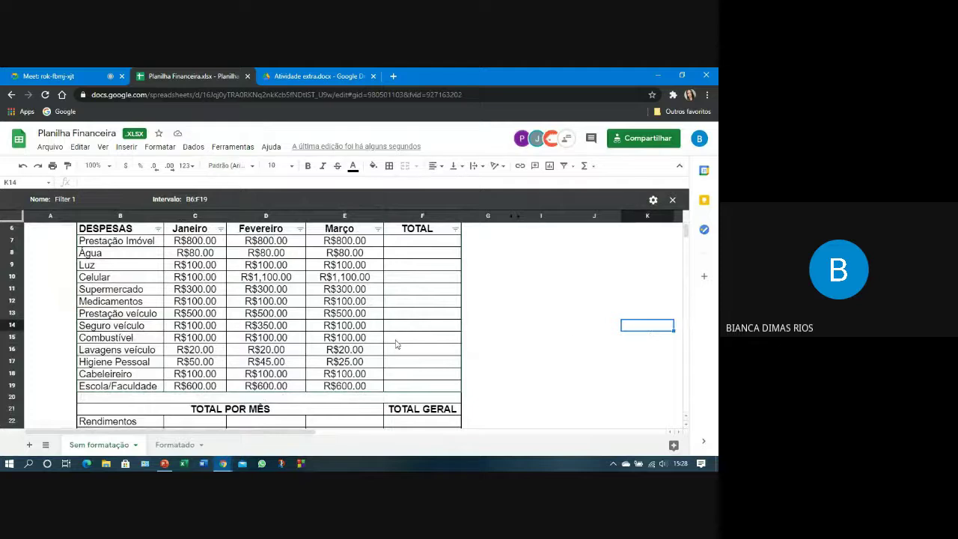
scroll(388, 344, up, 1)
scroll(360, 347, down, 1)
scroll(168, 297, up, 1)
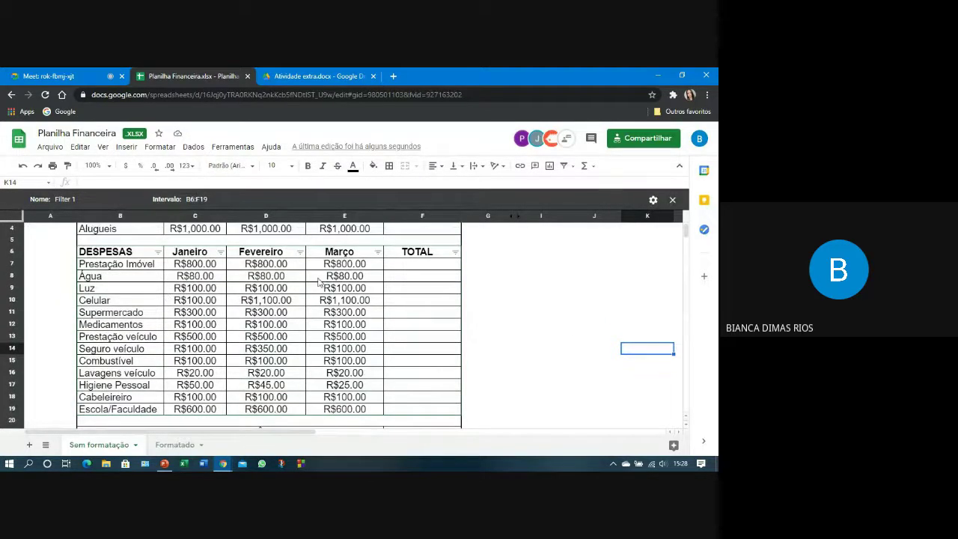
click(158, 252)
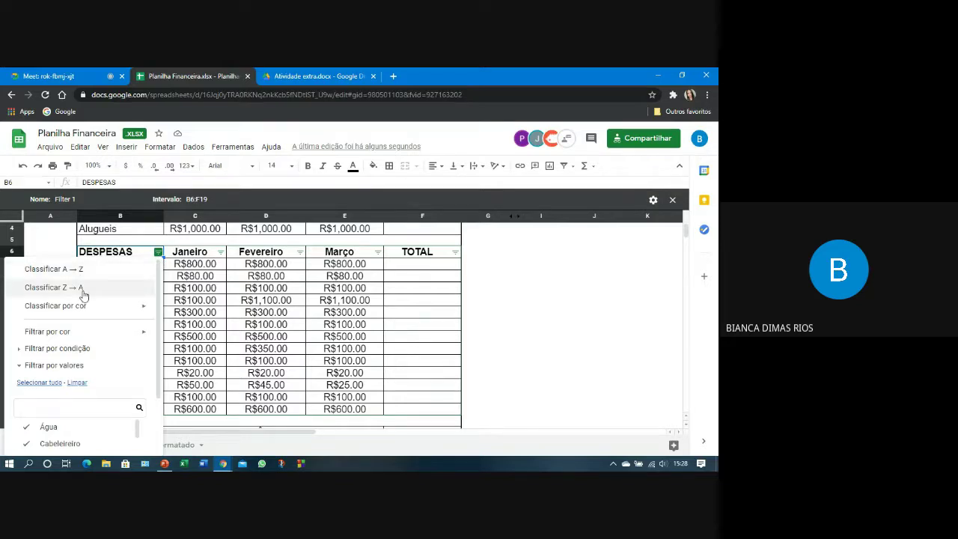
scroll(74, 337, down, 2)
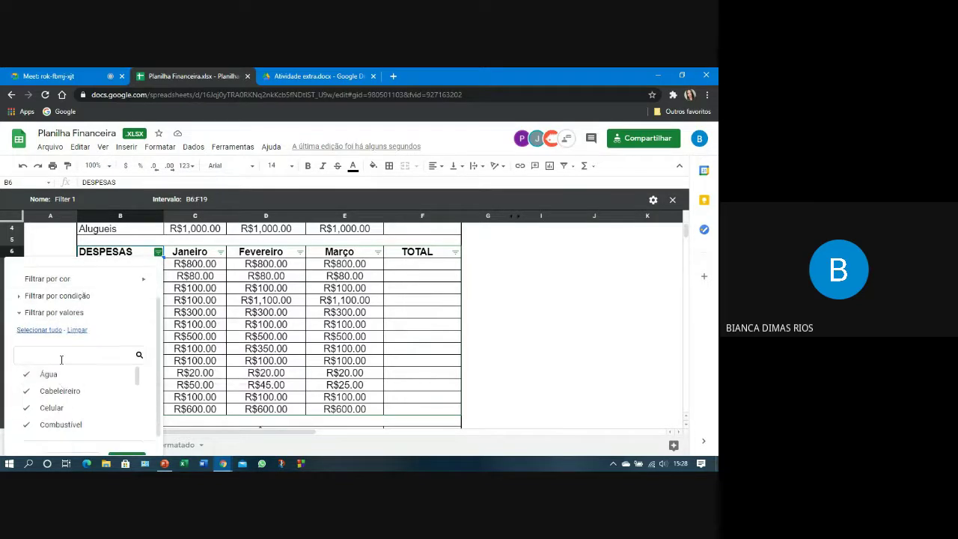
click(221, 325)
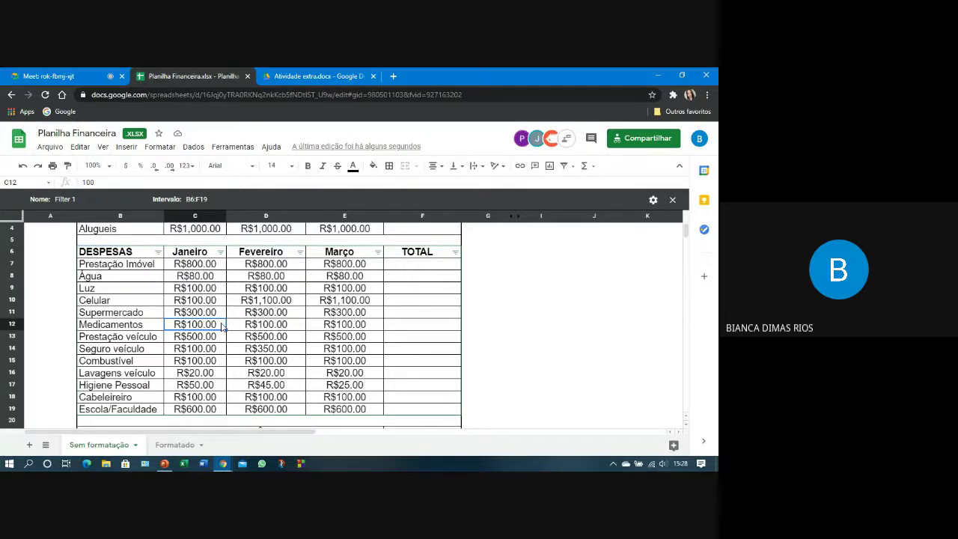
- Sort the DESPESAS table rows alphabetically from A to Z by the expense name column
drag(139, 253, 139, 265)
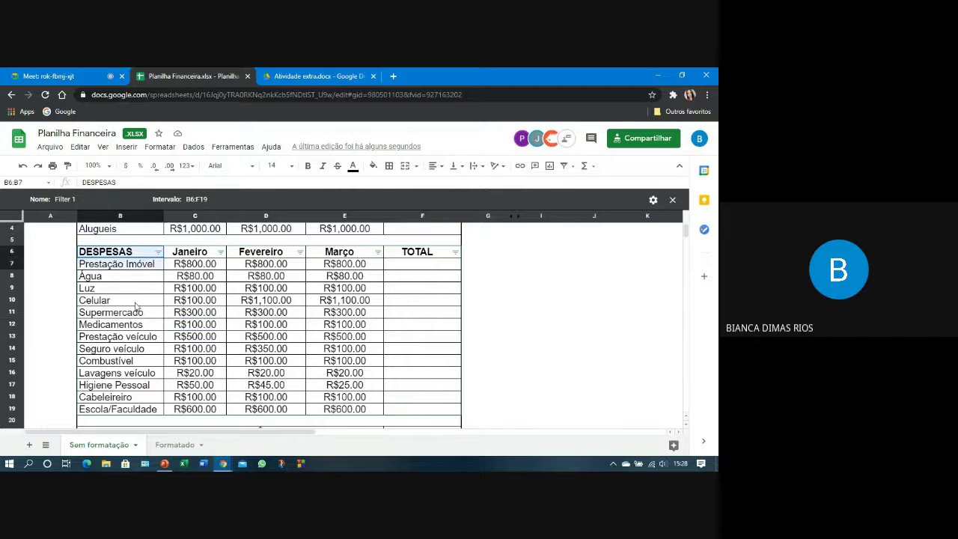
drag(135, 305, 446, 414)
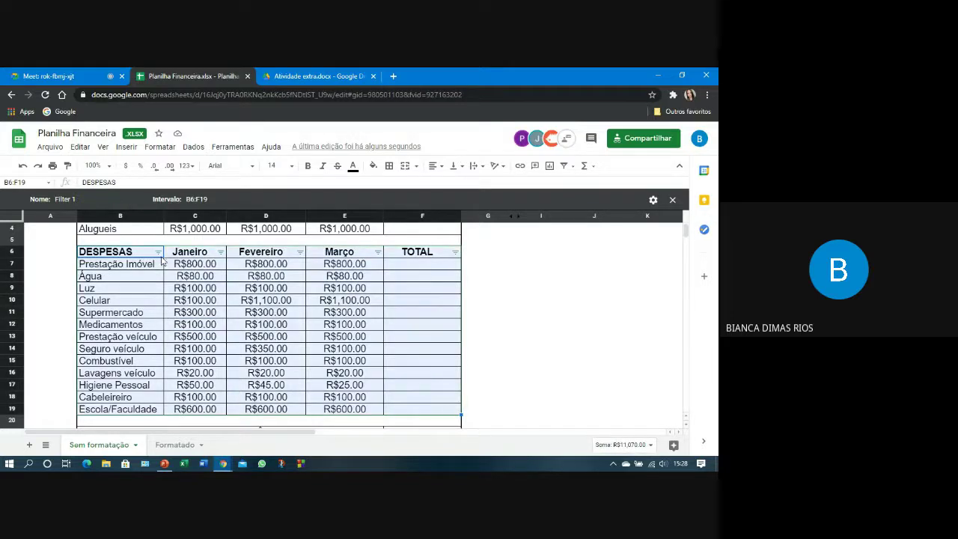
click(157, 253)
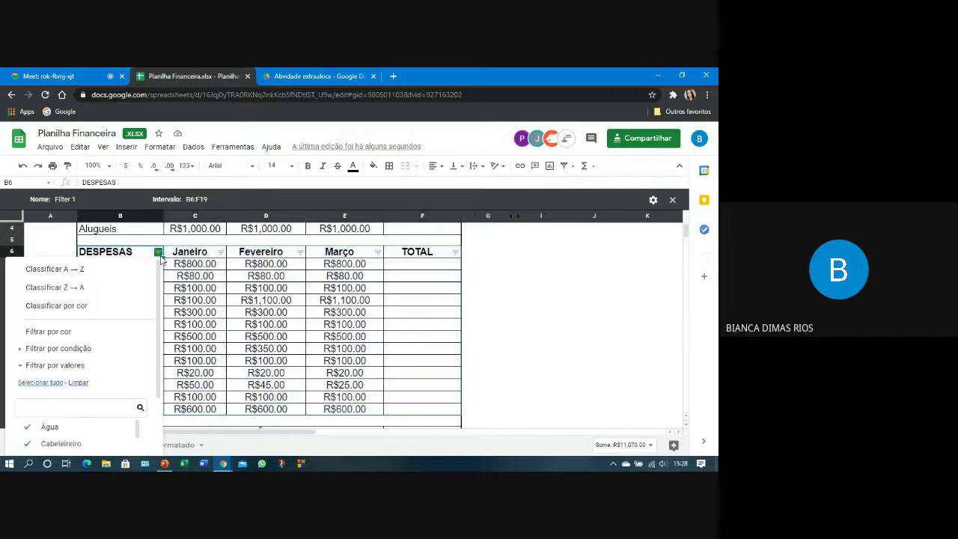
click(120, 269)
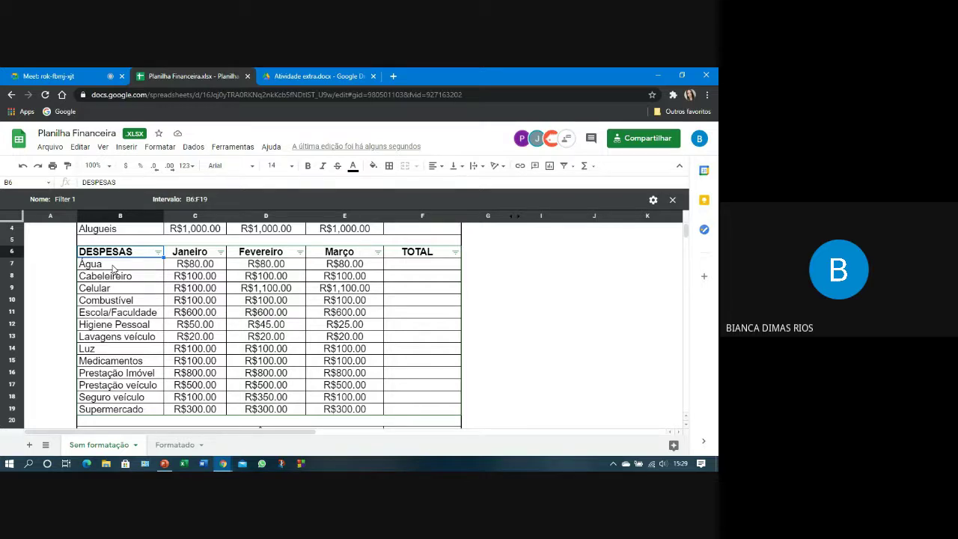
scroll(319, 318, down, 1)
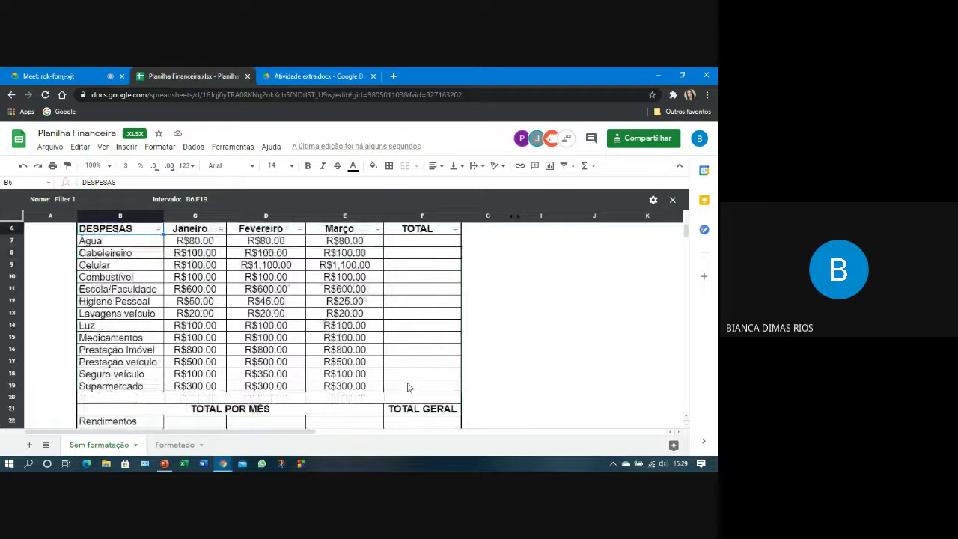
drag(413, 386, 107, 252)
click(108, 277)
- Search the filter values of the DESPESAS column for "pre" and clear the search text
scroll(134, 269, up, 2)
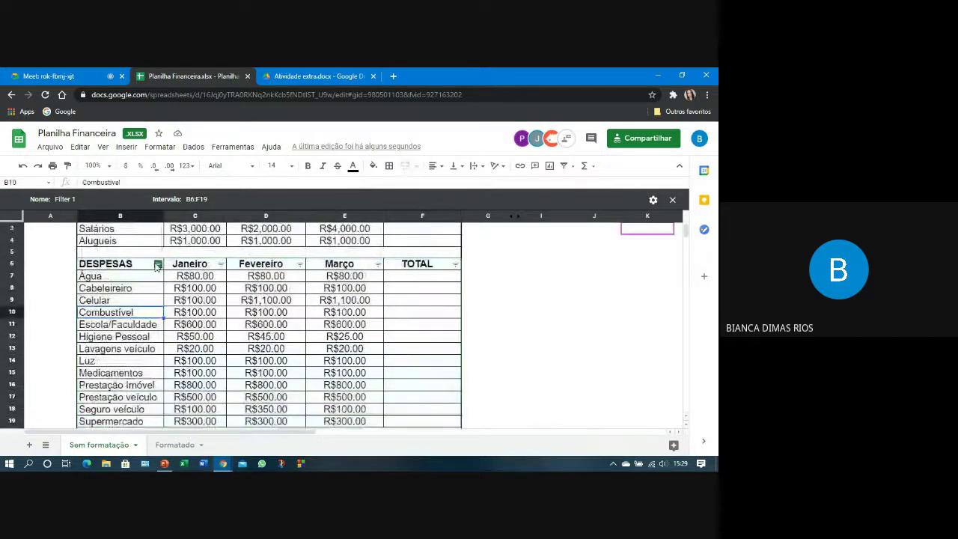
click(157, 264)
scroll(133, 359, down, 2)
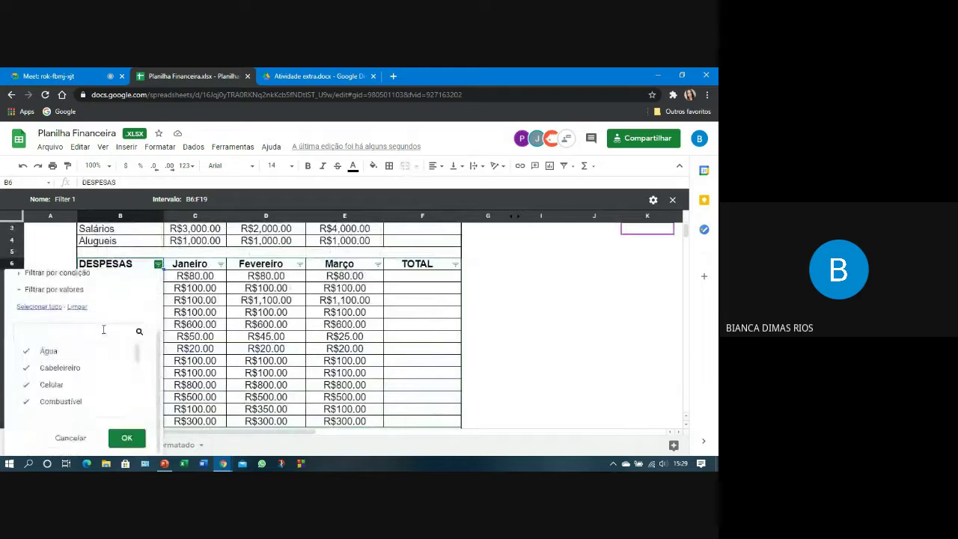
click(103, 329)
text(pre)
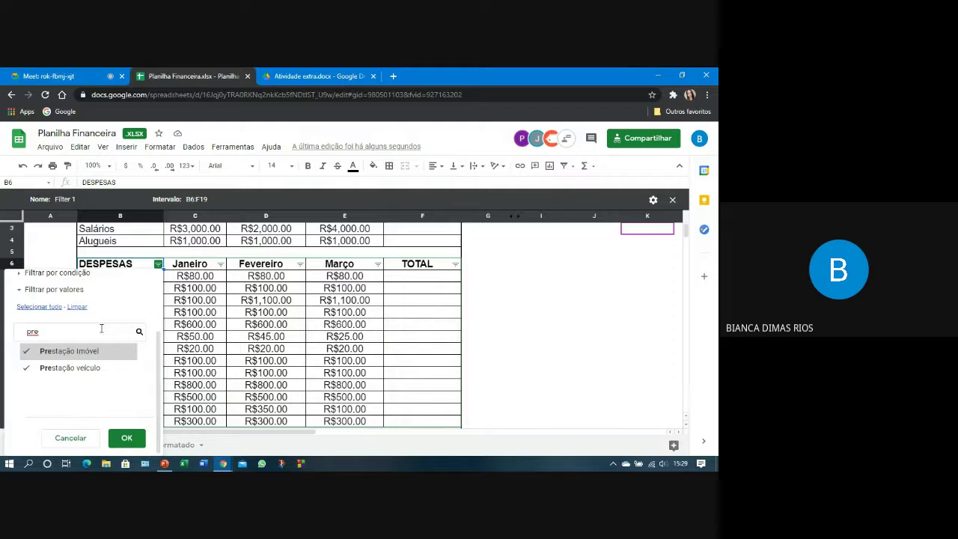
key(BackSpace)
key(BackSpace)
key(BackSpace)
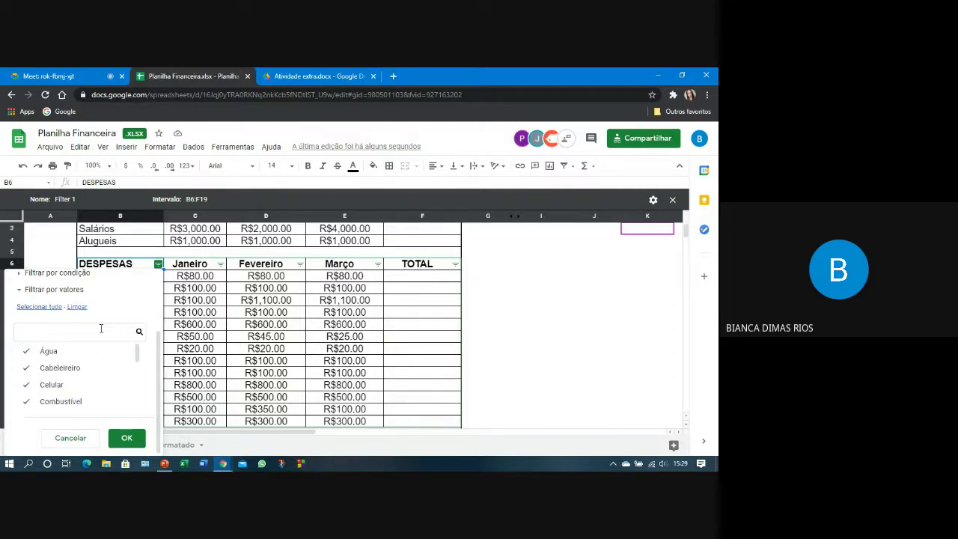
- Filter the DESPESAS column by values so only Água stays selected, and apply the filter
click(56, 367)
click(58, 382)
scroll(59, 382, down, 2)
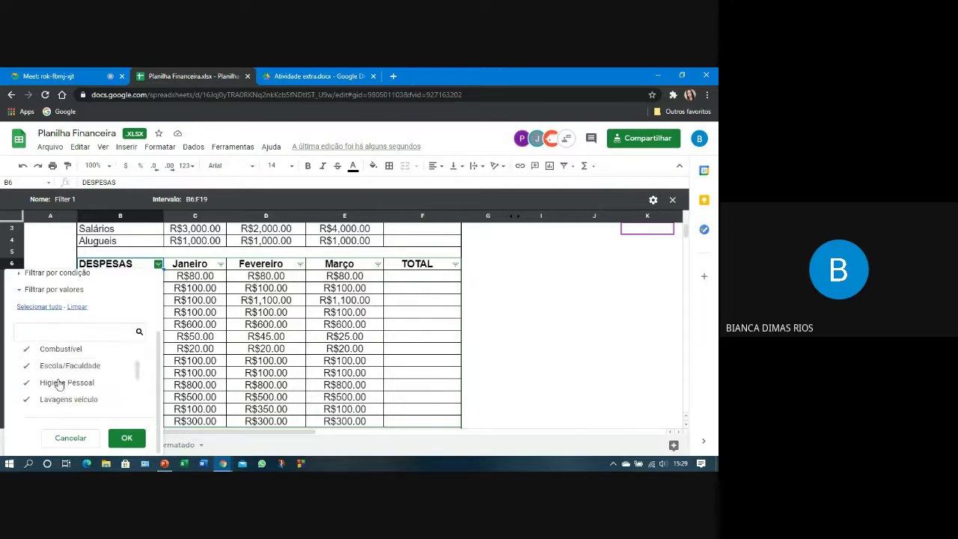
scroll(59, 359, up, 1)
scroll(59, 367, up, 1)
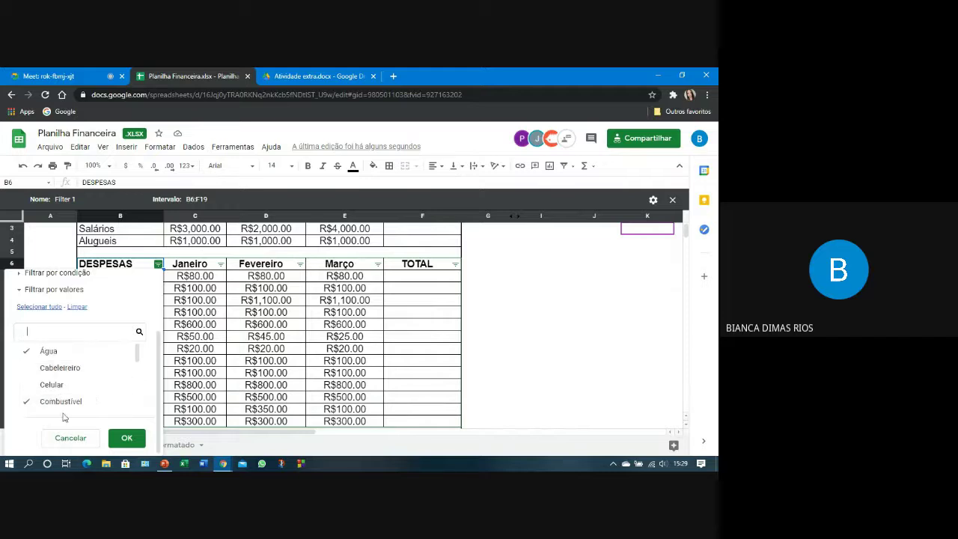
click(60, 409)
scroll(60, 408, down, 1)
scroll(59, 408, down, 2)
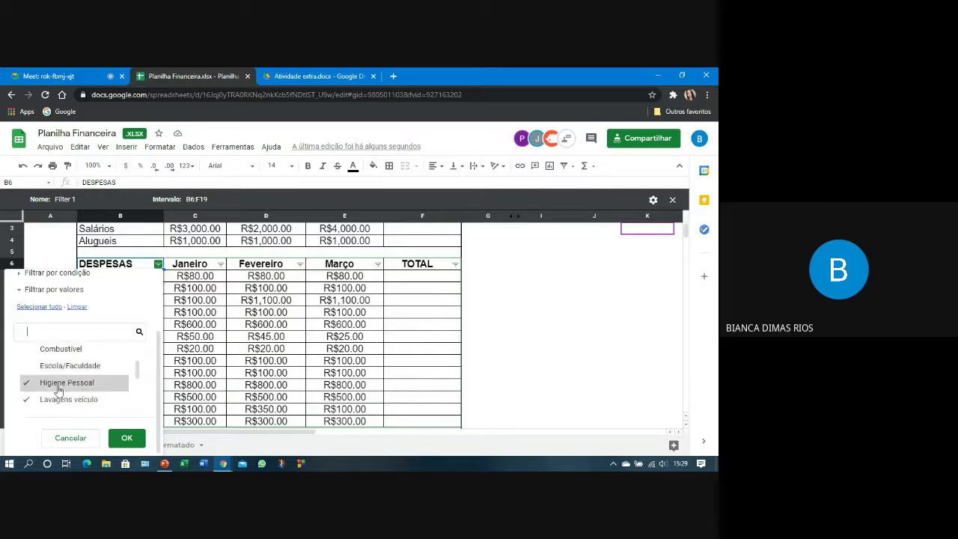
scroll(58, 385, down, 3)
click(58, 380)
click(58, 346)
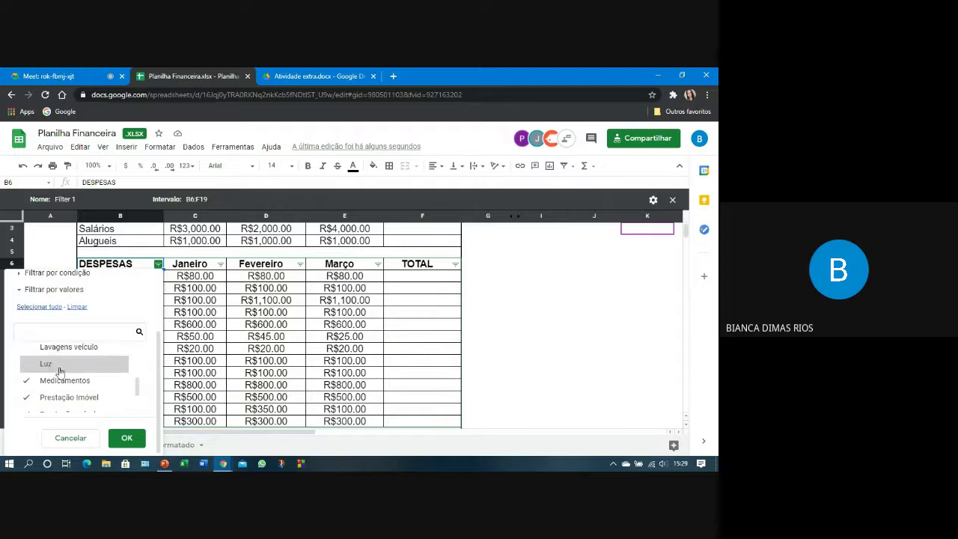
click(57, 363)
click(54, 395)
scroll(53, 394, down, 1)
click(55, 368)
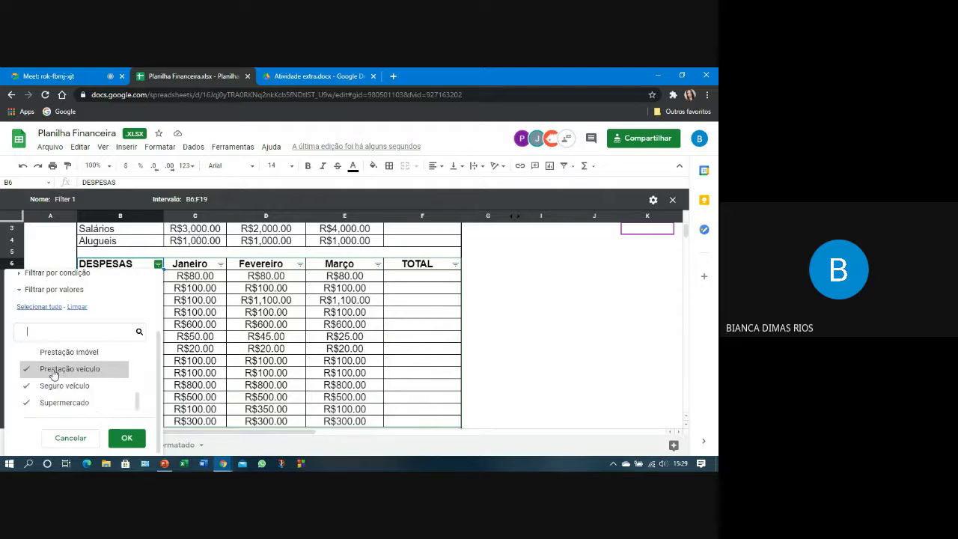
click(54, 385)
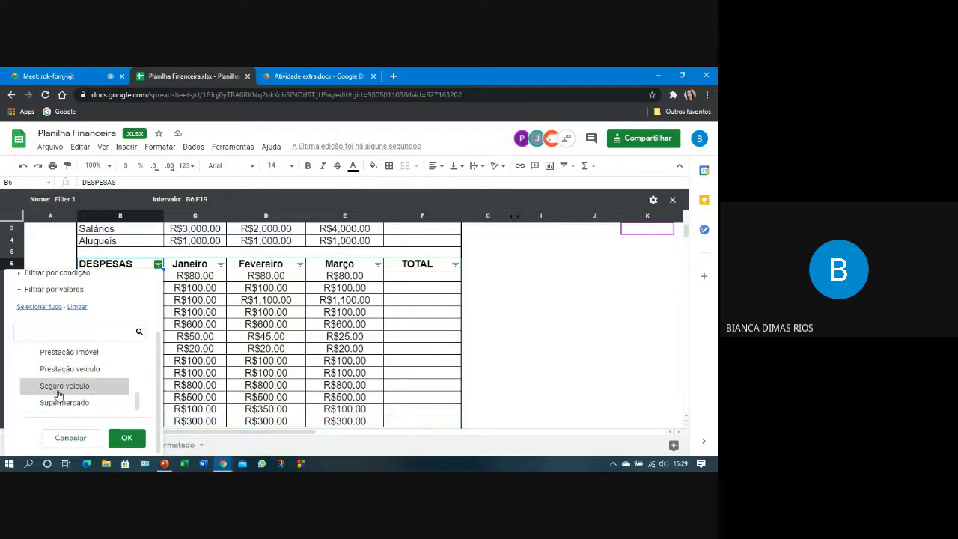
scroll(53, 391, up, 3)
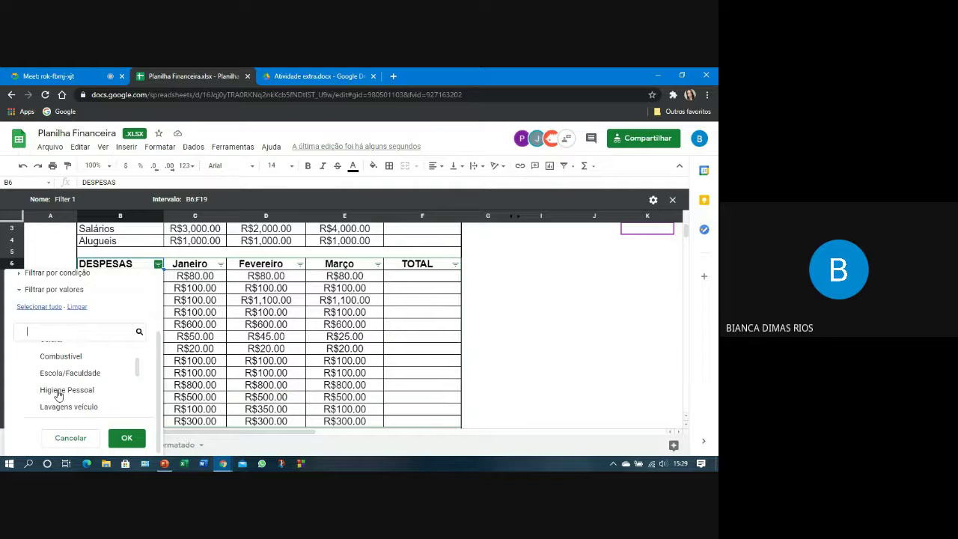
click(114, 442)
click(187, 399)
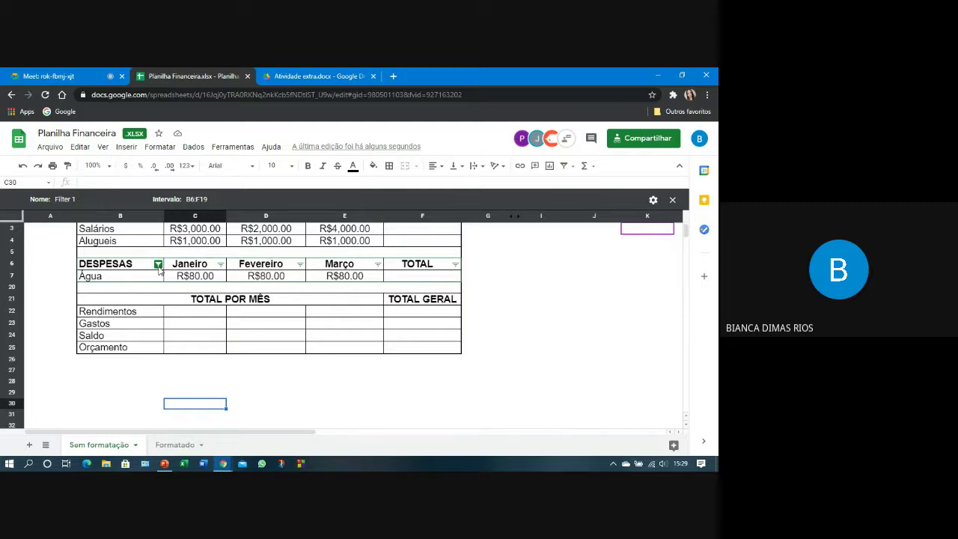
- Reselect every expense from Cabeleireiro to Supermercado in the DESPESAS value filter and apply it
click(157, 265)
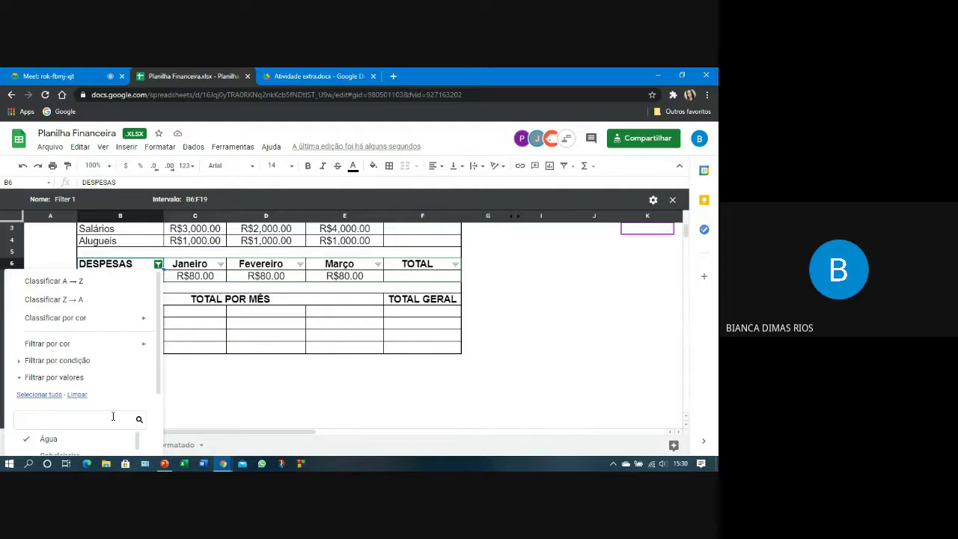
scroll(82, 397, down, 1)
click(72, 405)
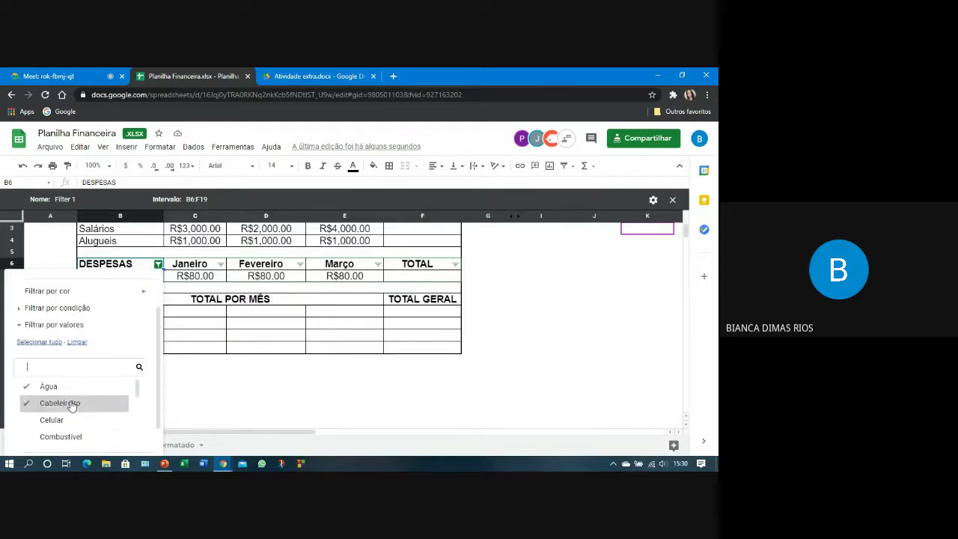
click(63, 421)
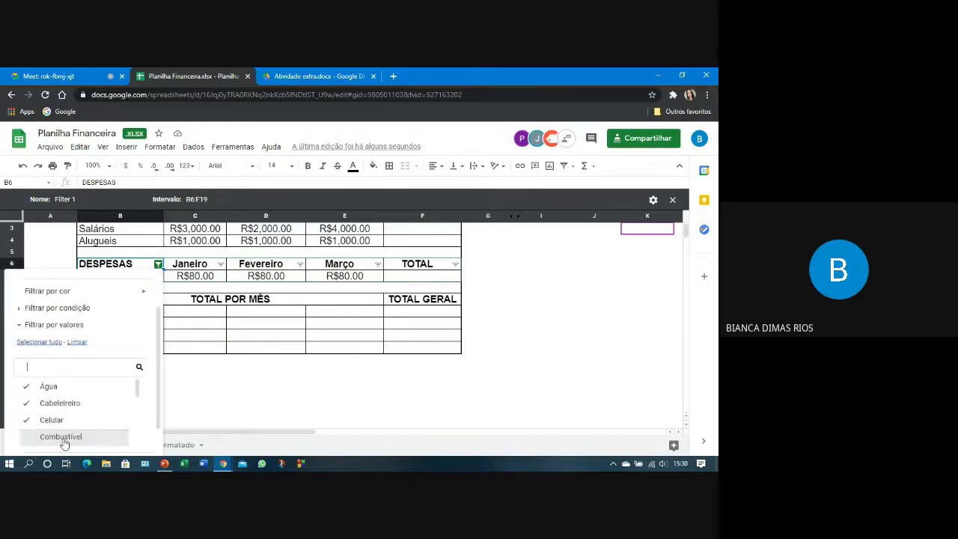
click(63, 436)
scroll(64, 431, down, 1)
click(64, 399)
scroll(53, 419, down, 2)
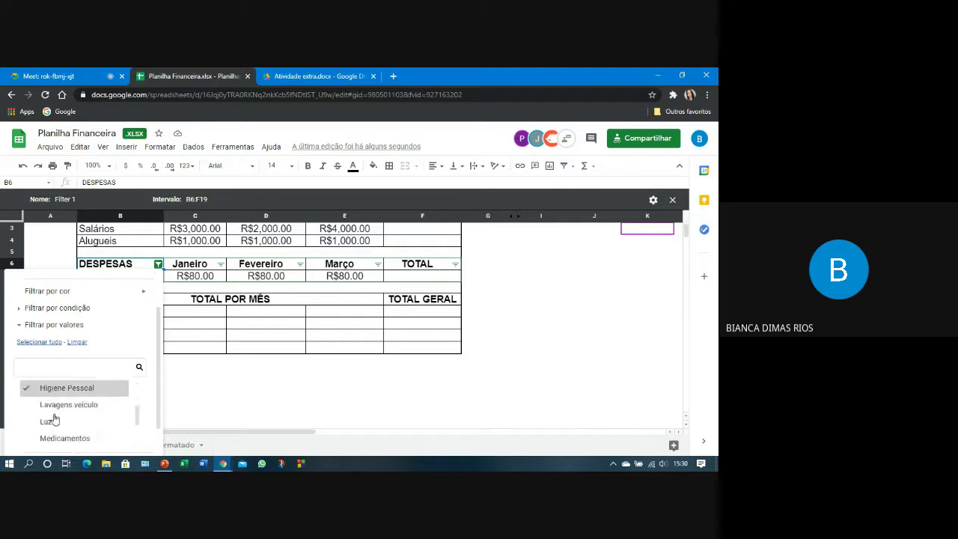
scroll(56, 408, up, 2)
click(52, 419)
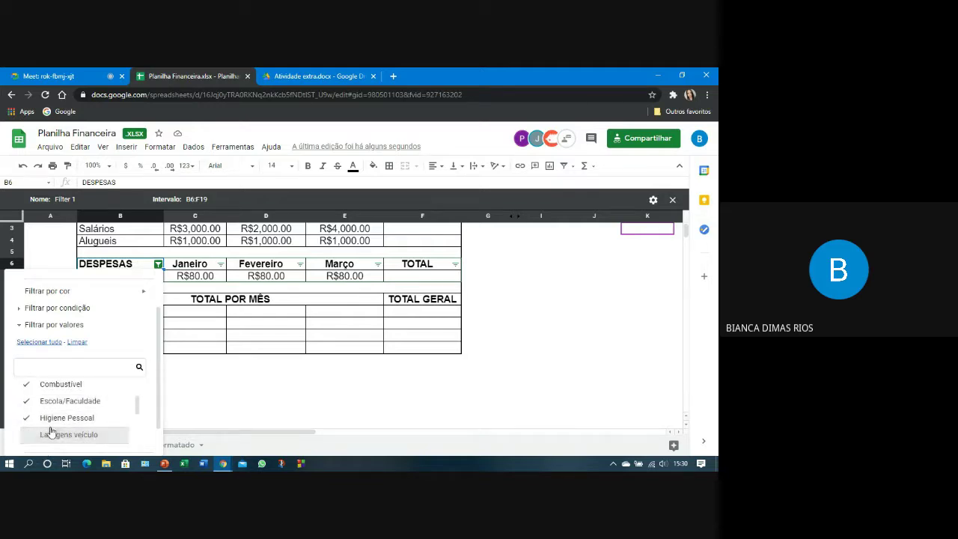
click(51, 431)
scroll(51, 419, down, 2)
click(52, 419)
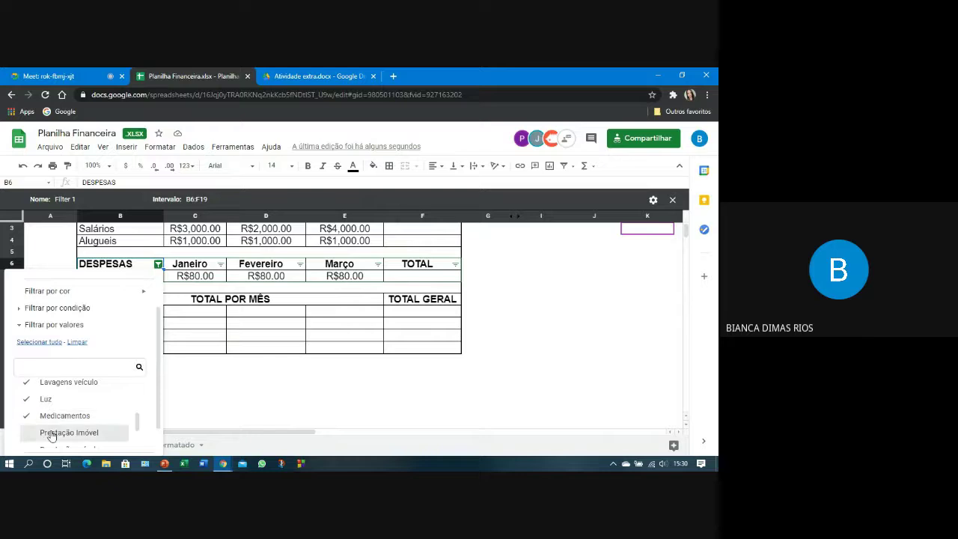
click(52, 429)
scroll(51, 429, down, 2)
click(54, 410)
click(55, 421)
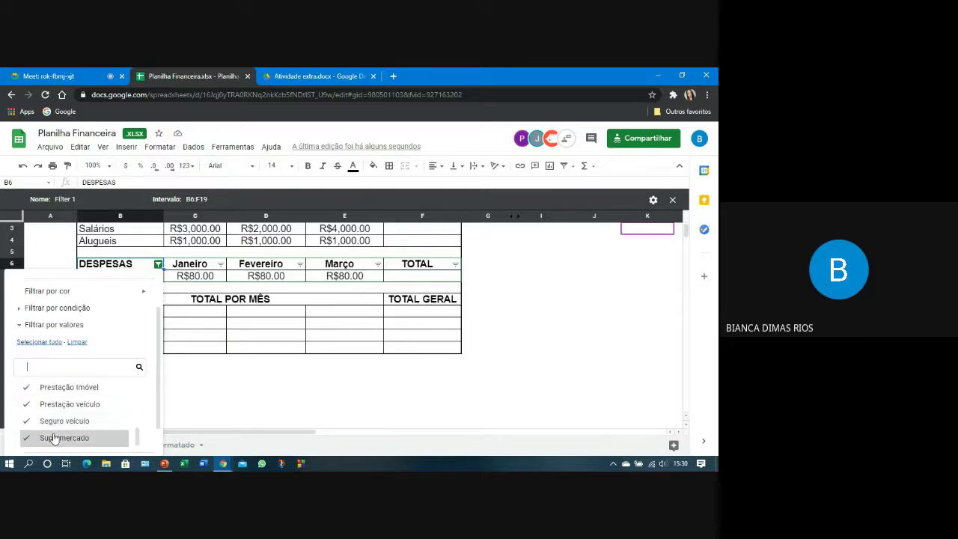
click(54, 437)
scroll(53, 436, down, 1)
click(127, 438)
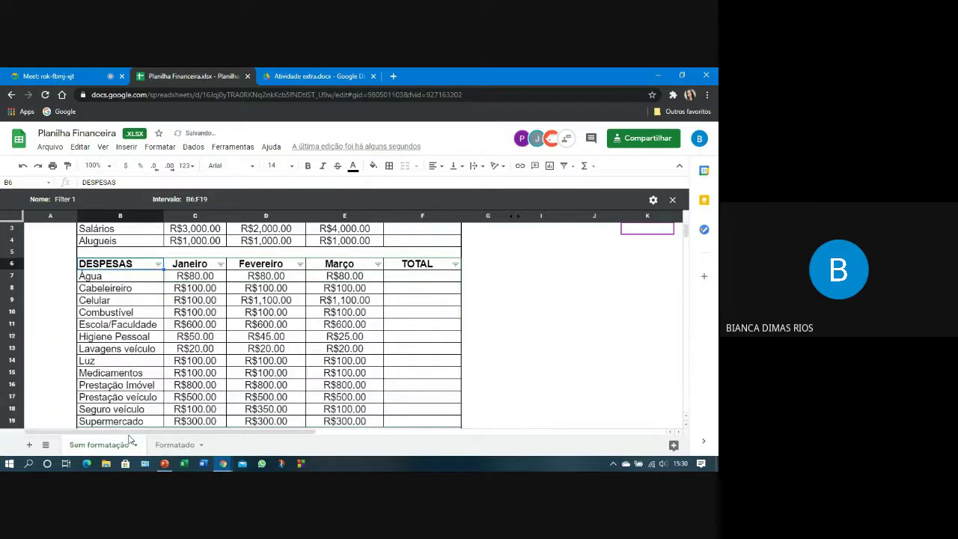
- Check the expense table down to the totals section and switch to the PowerPoint presentation
scroll(305, 376, down, 1)
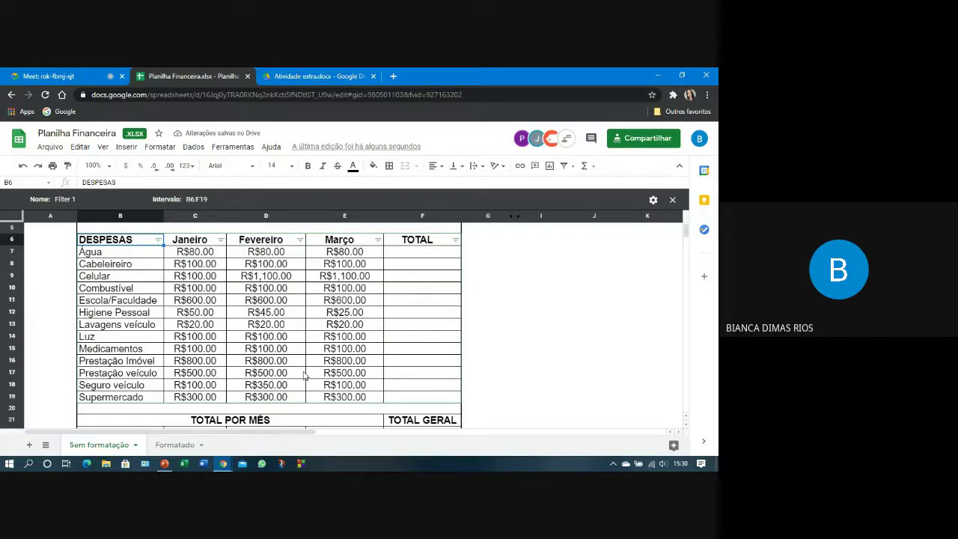
scroll(304, 376, down, 2)
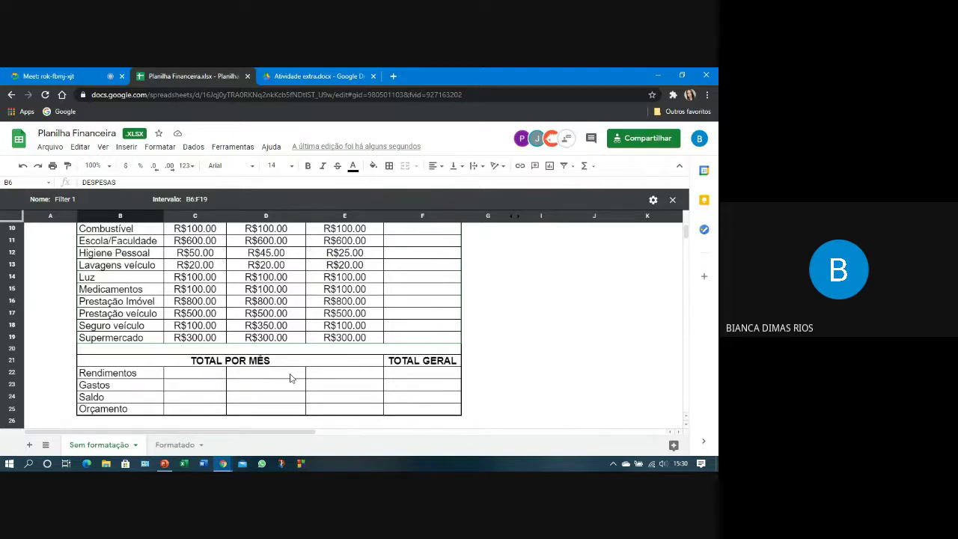
click(169, 465)
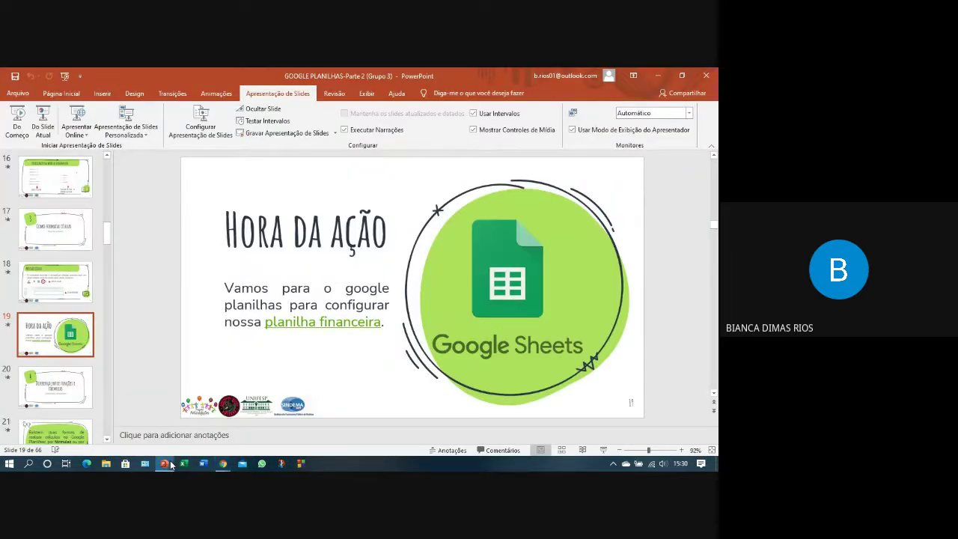
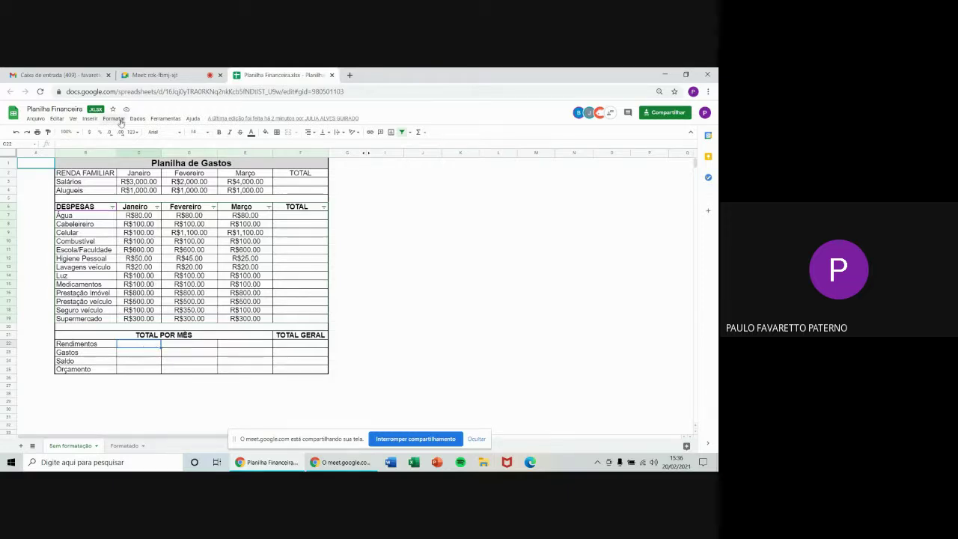
- Enter the formula =C3+C4 in the January Rendimentos cell C22 to add that month's Salários and Alugueis
click(129, 186)
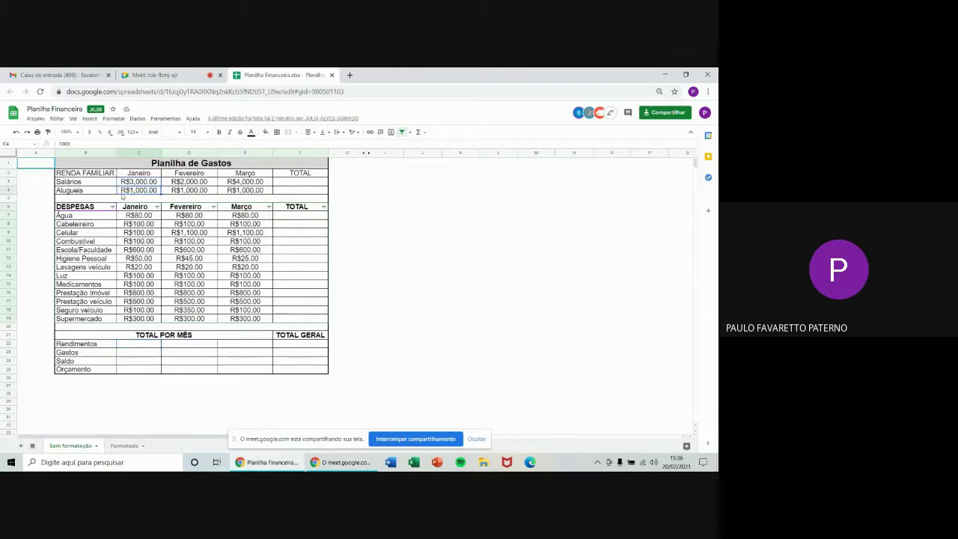
click(132, 345)
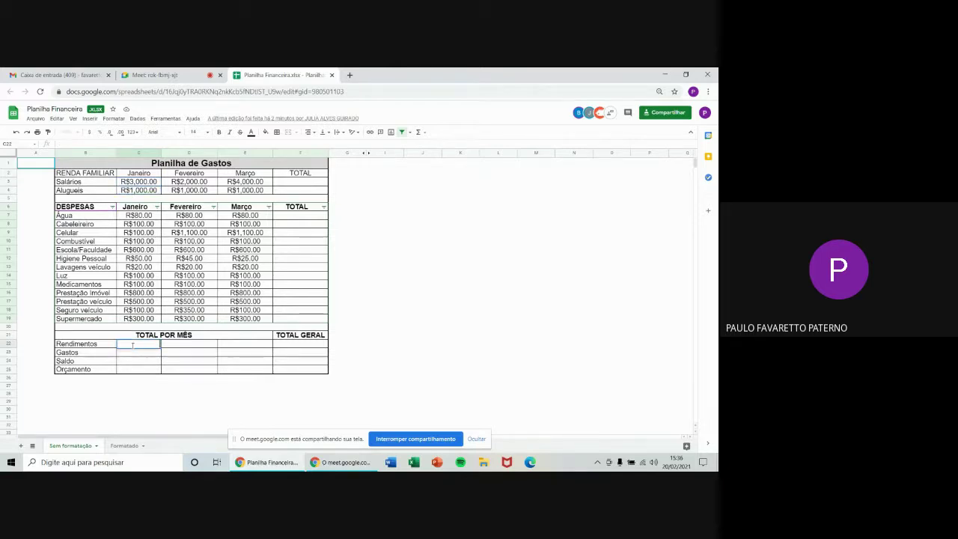
text(=c3)
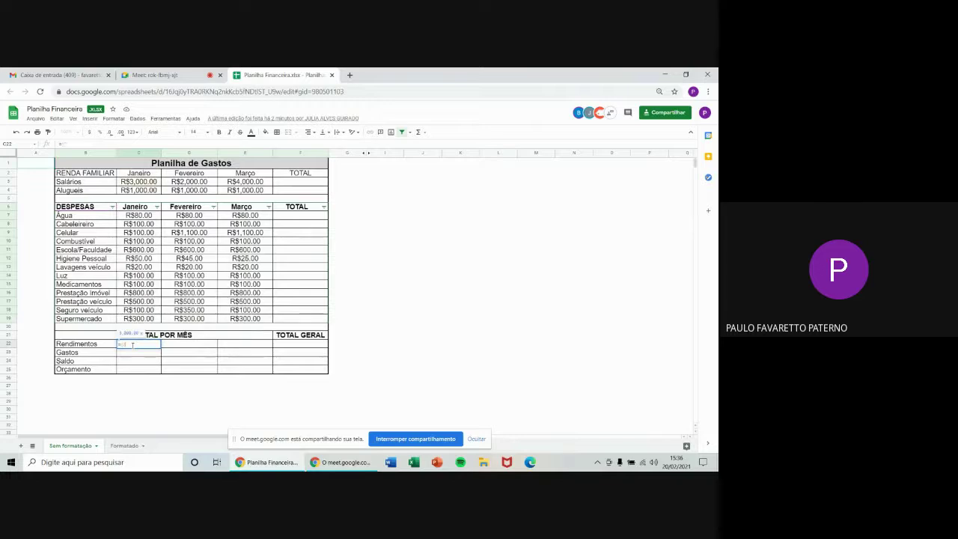
text(+c4)
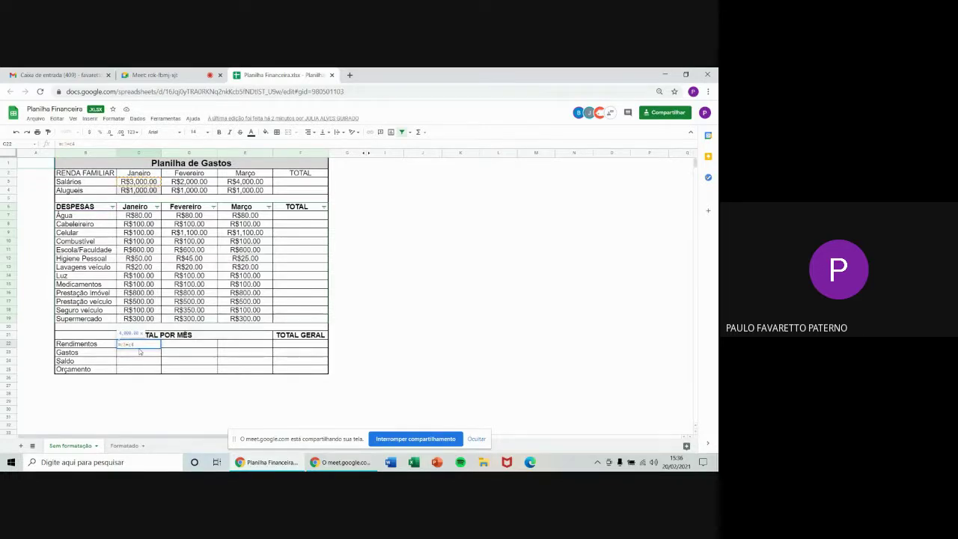
key(Return)
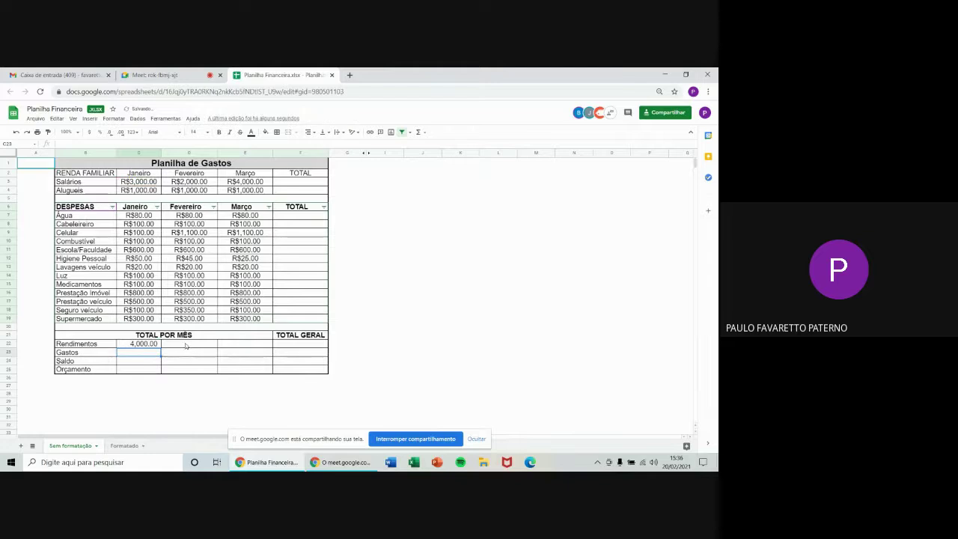
- Enter the formula =D3+D4 in the February Rendimentos cell D22
click(186, 343)
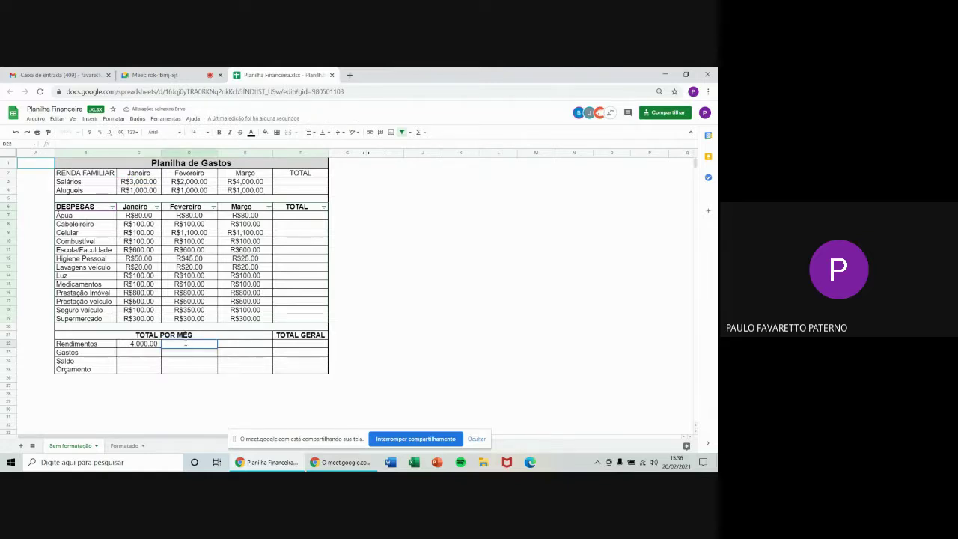
text(=c)
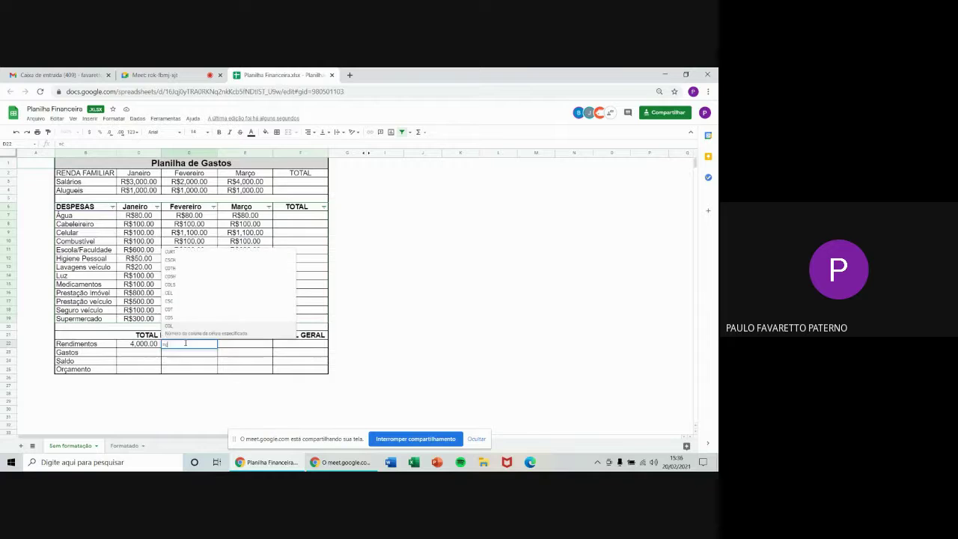
key(BackSpace)
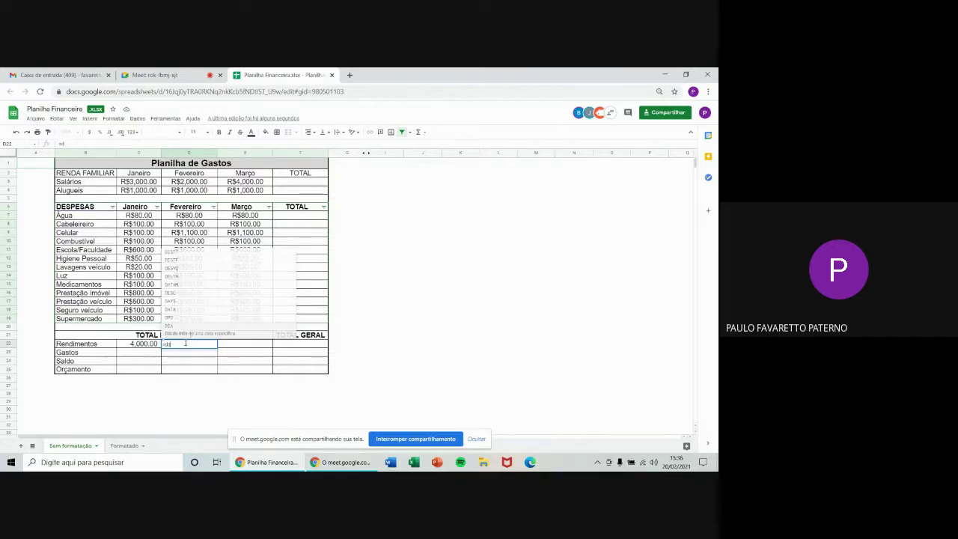
text(D3+D4)
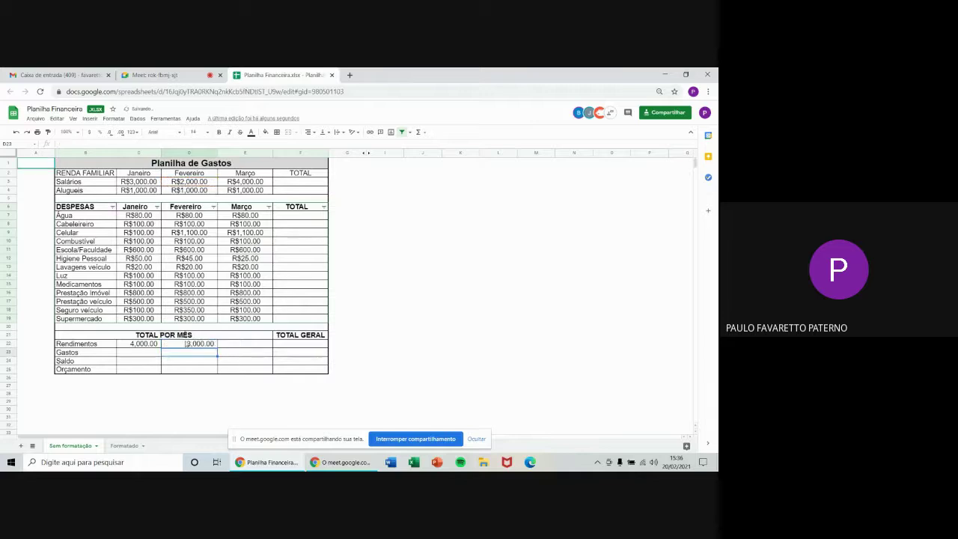
- Enter the formula =E3+E4 in the March Rendimentos cell E22
click(233, 344)
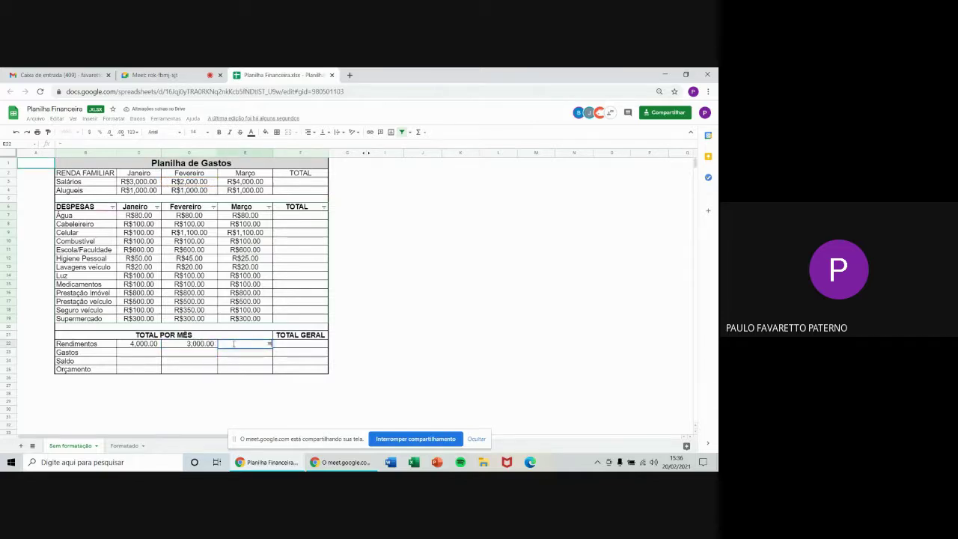
text(=E3)
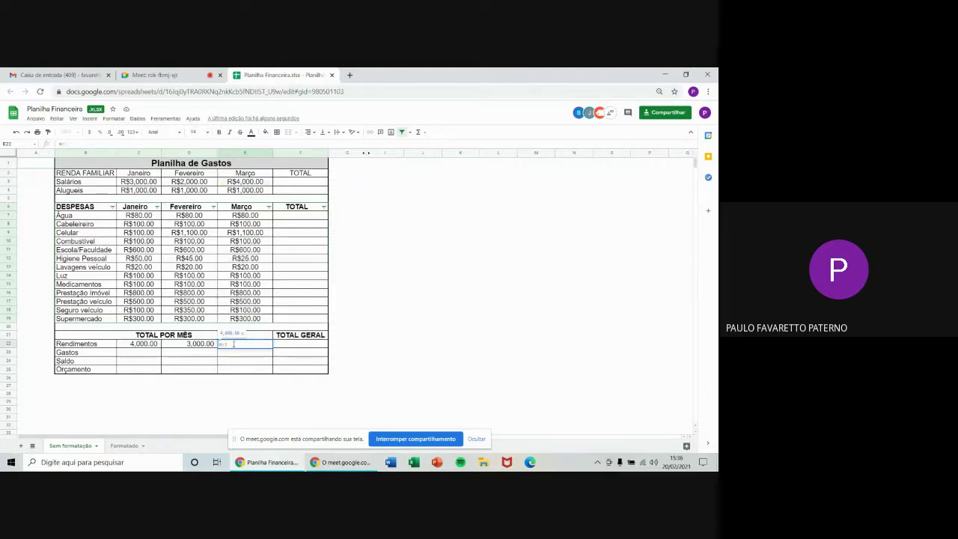
text(+E4)
key(Return)
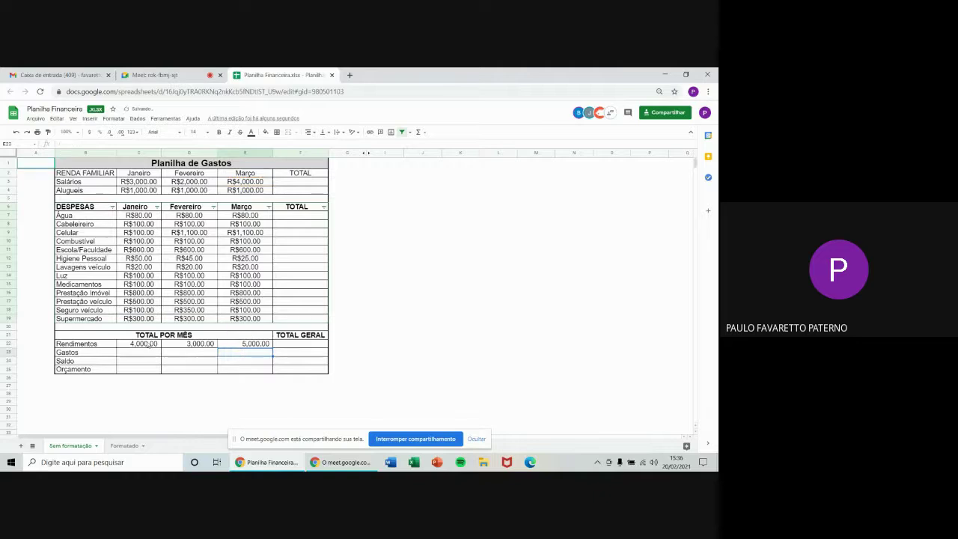
click(140, 356)
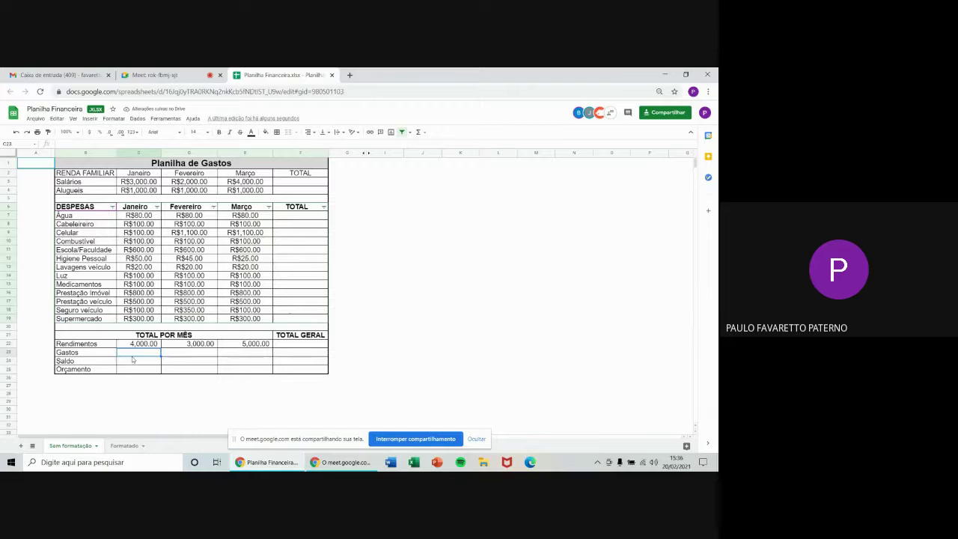
double_click(139, 351)
text(=)
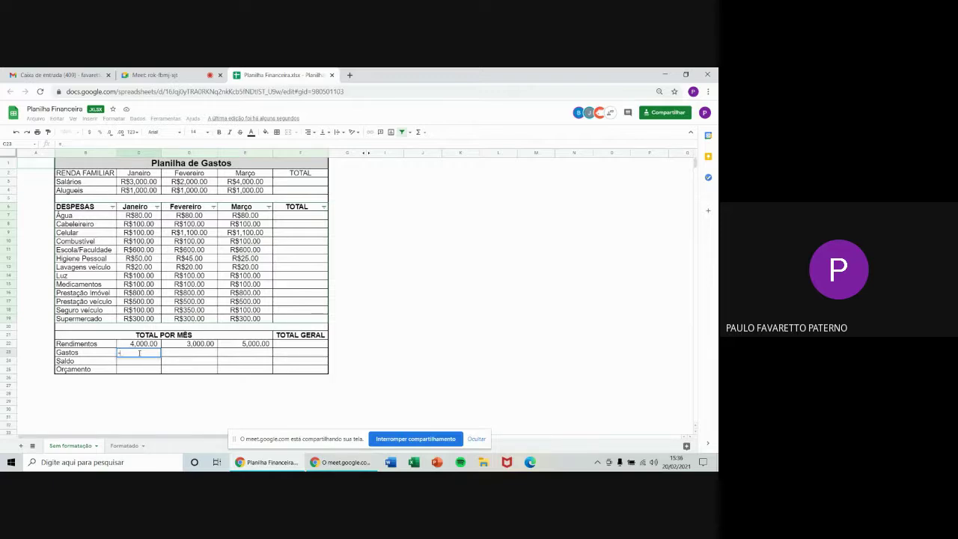
click(131, 217)
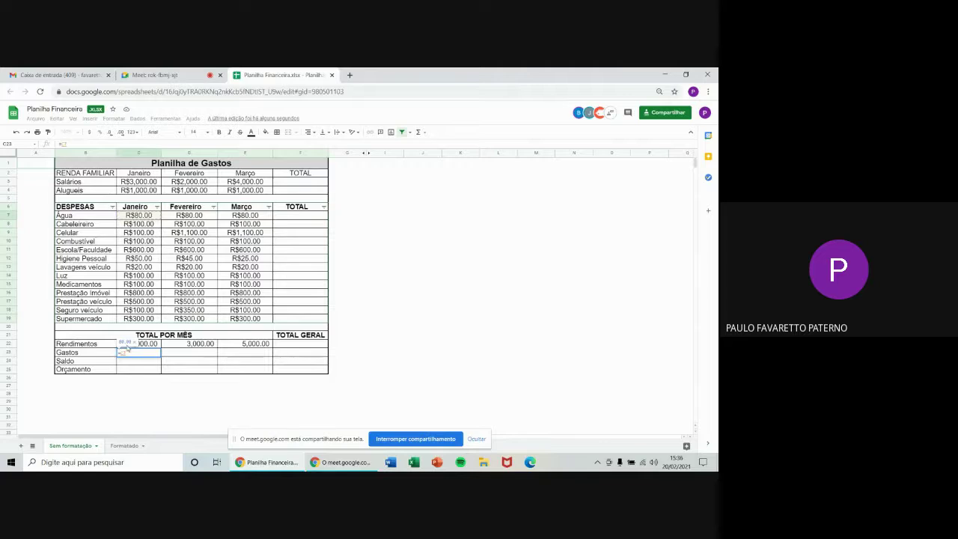
click(128, 354)
key(BackSpace)
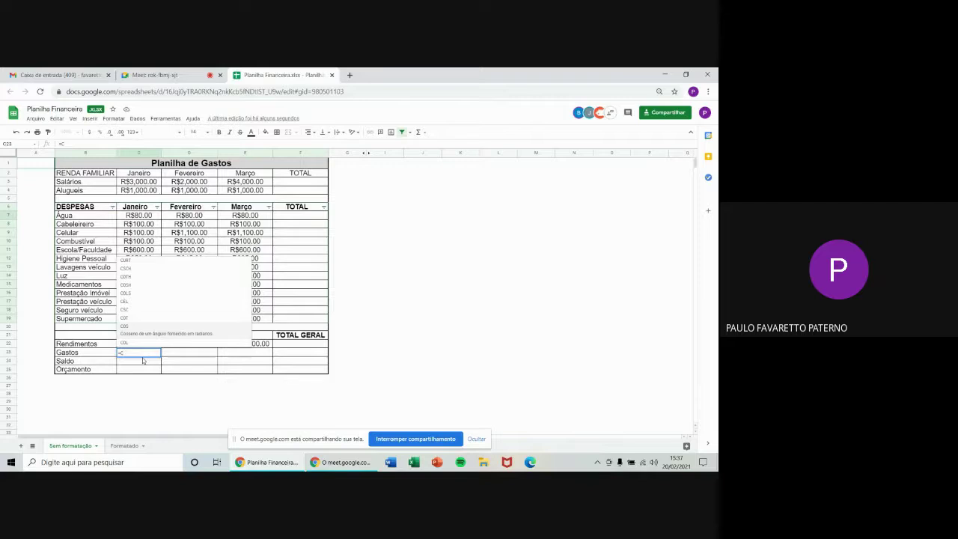
text(7)
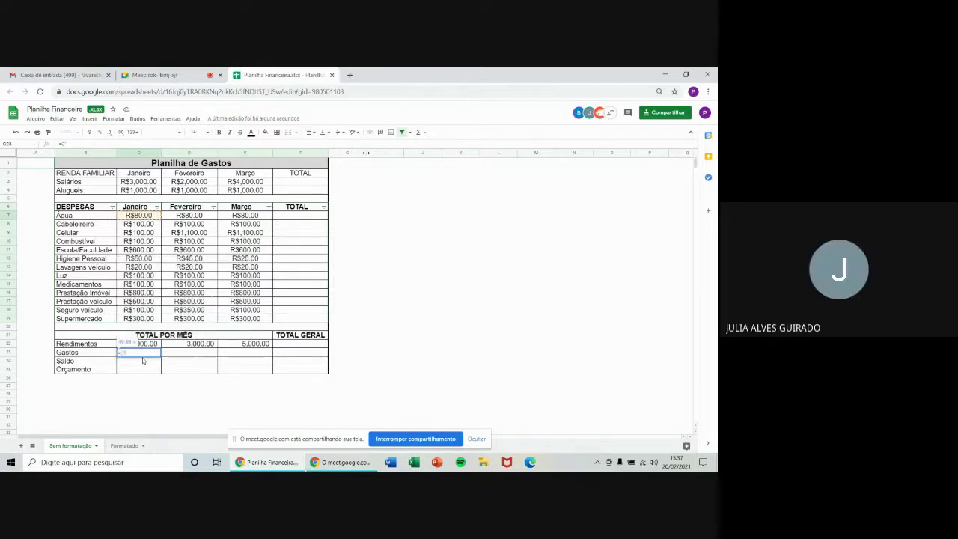
text(+)
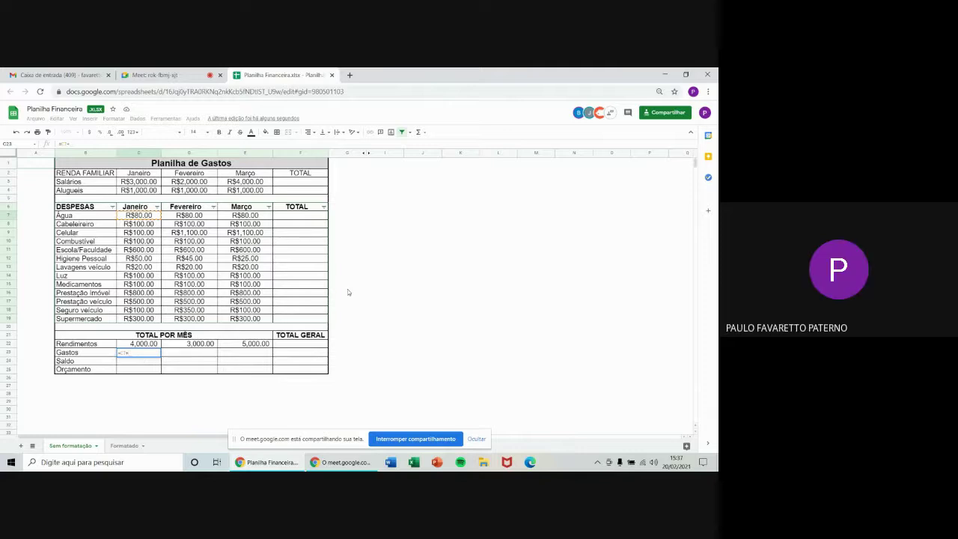
- Enlarge the browser page zoom to 100% and discard the unfinished formula in the January Gastos cell C23
click(659, 92)
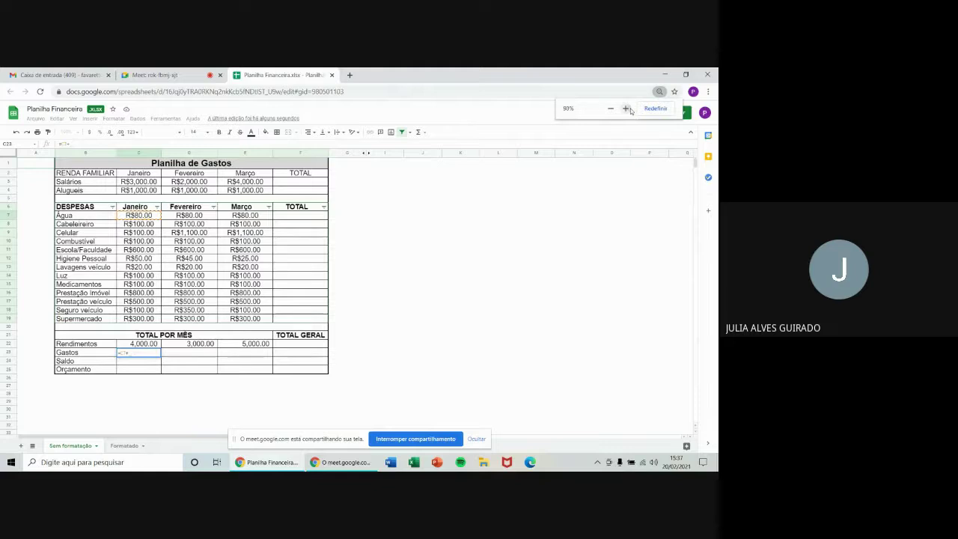
click(626, 109)
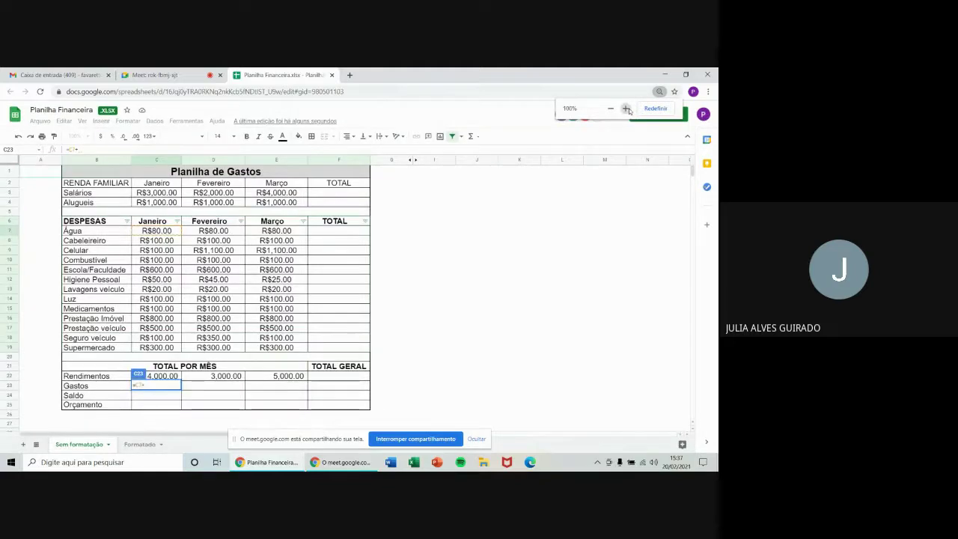
scroll(254, 374, down, 1)
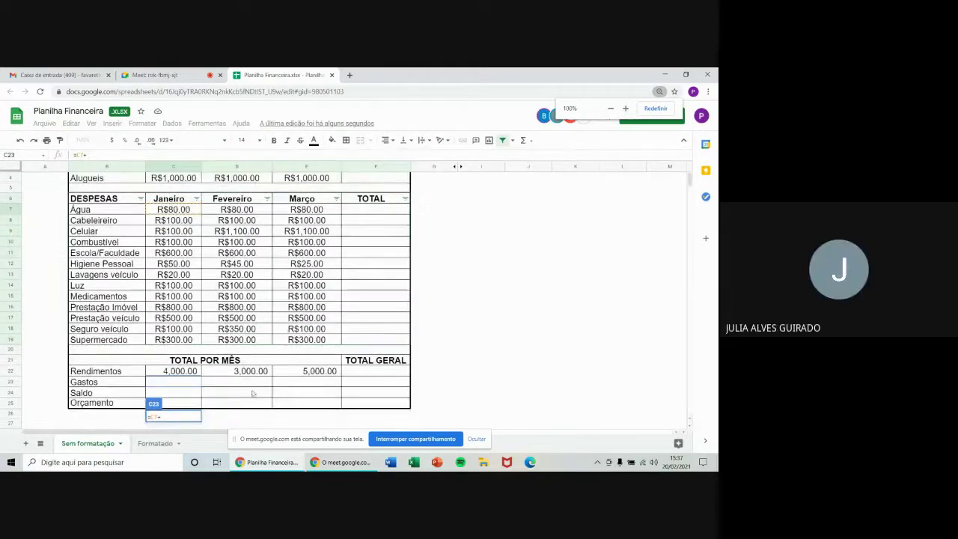
click(192, 385)
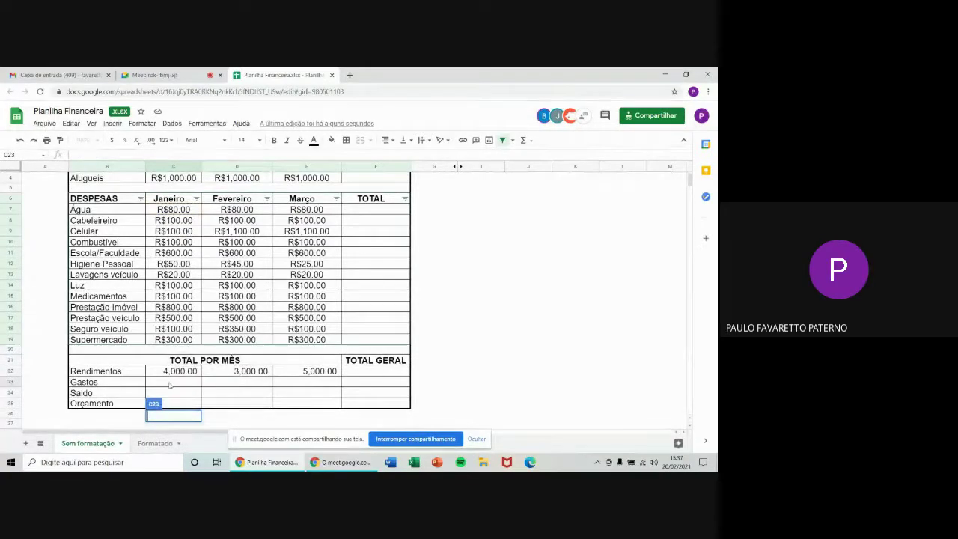
key(Escape)
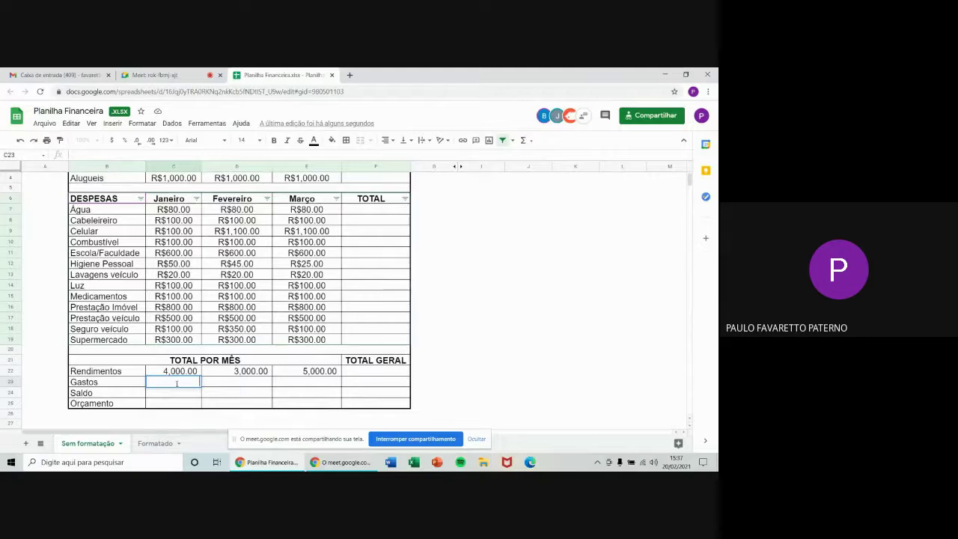
- Enter the formula =C7+C8+C9+C10+C11+C12+C13+C14+C15+C16+C17+C18+C19 in the January Gastos cell C23 to add that month's expenses
text(=)
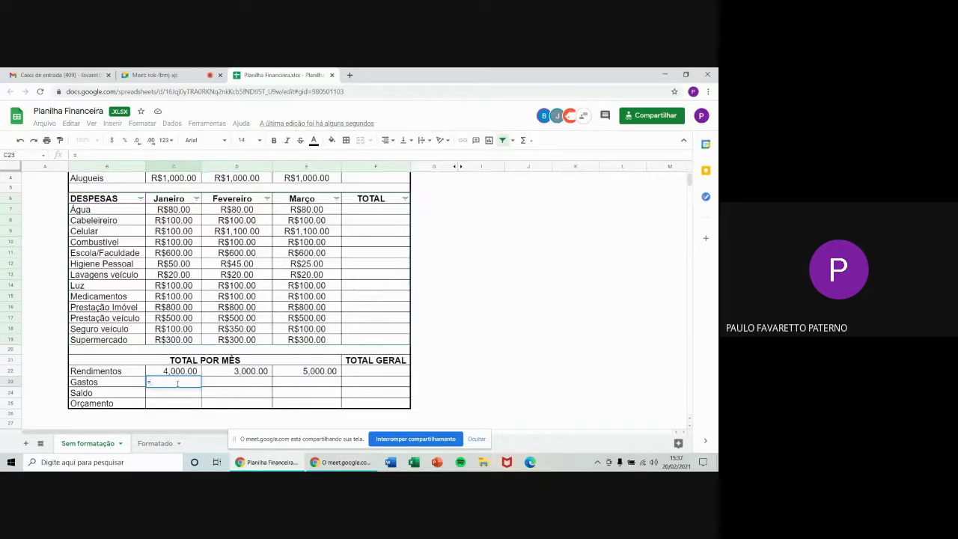
text(c7)
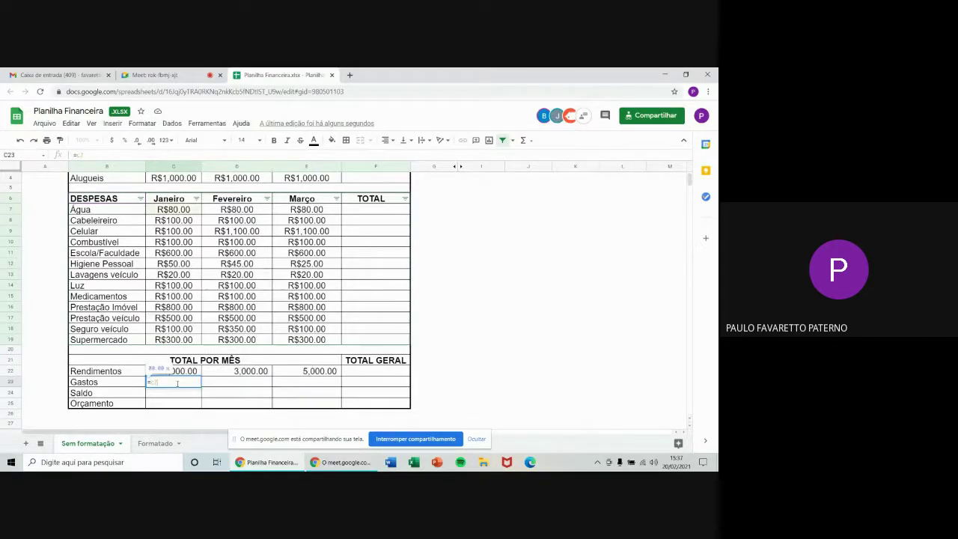
text(+c8)
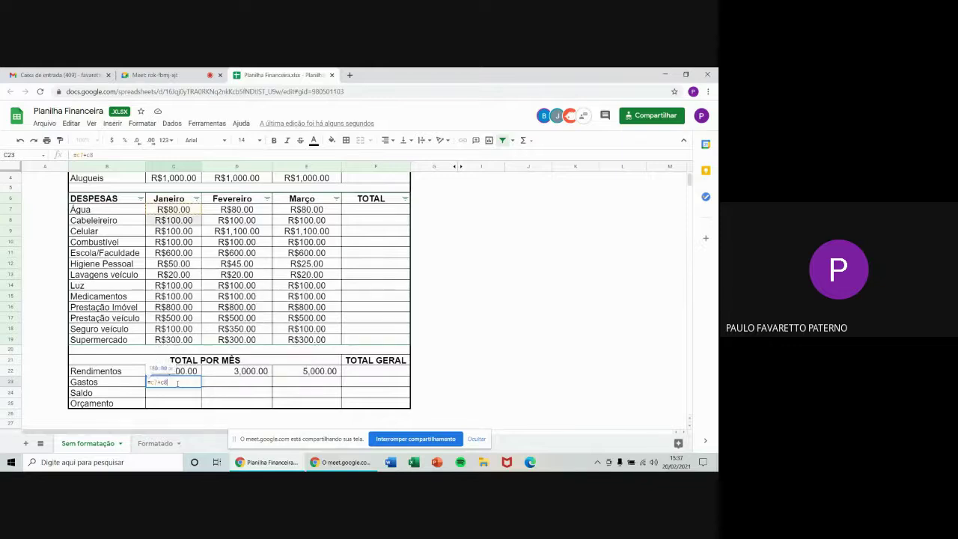
text(+c9)
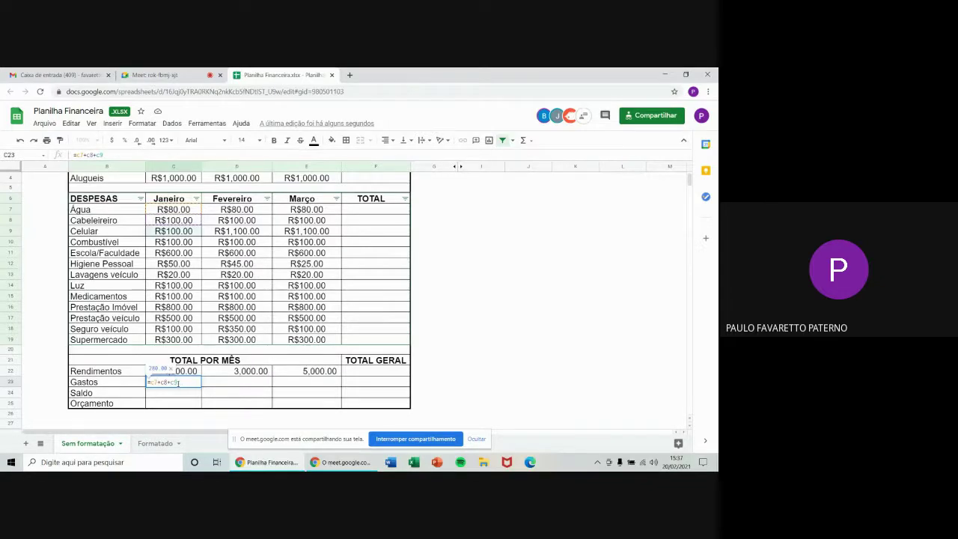
text(+c10)
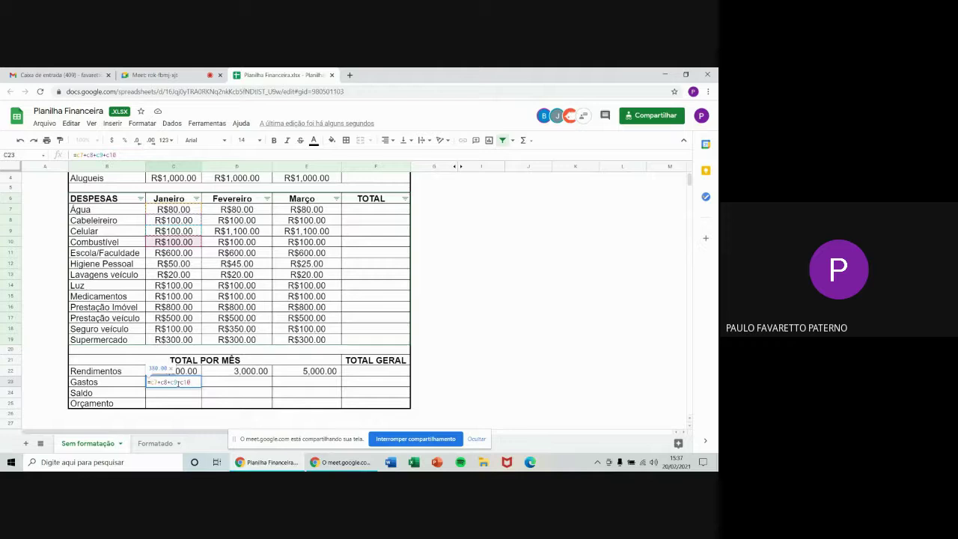
text(+c)
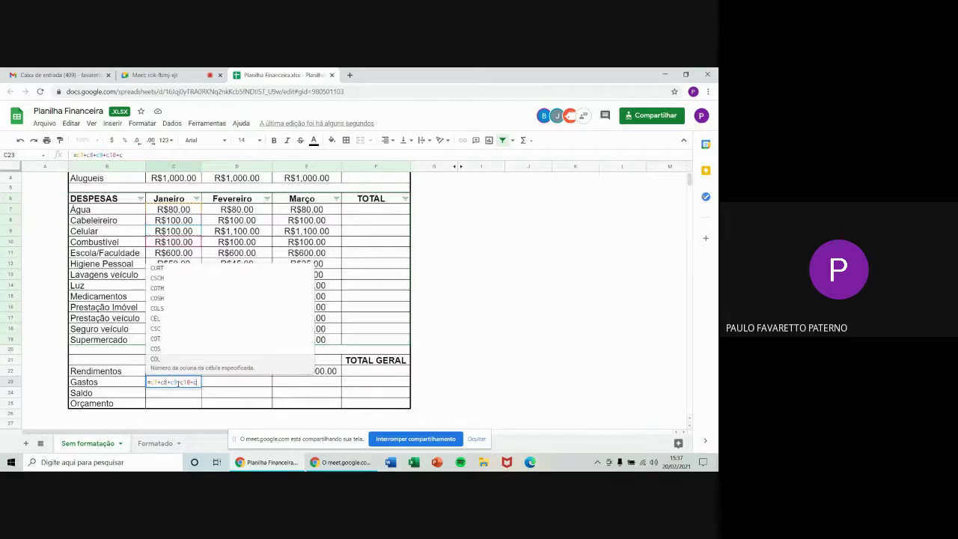
text(11)
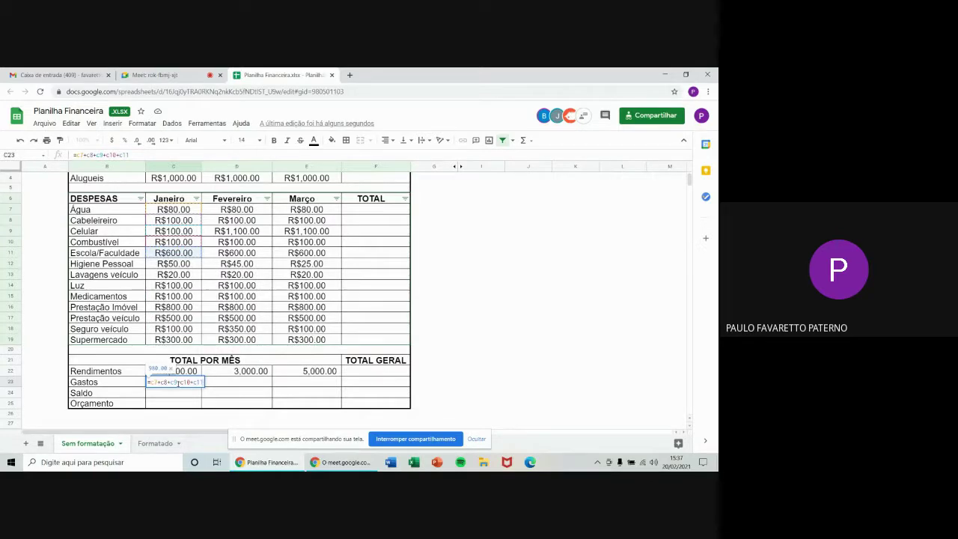
text(+c12+c13)
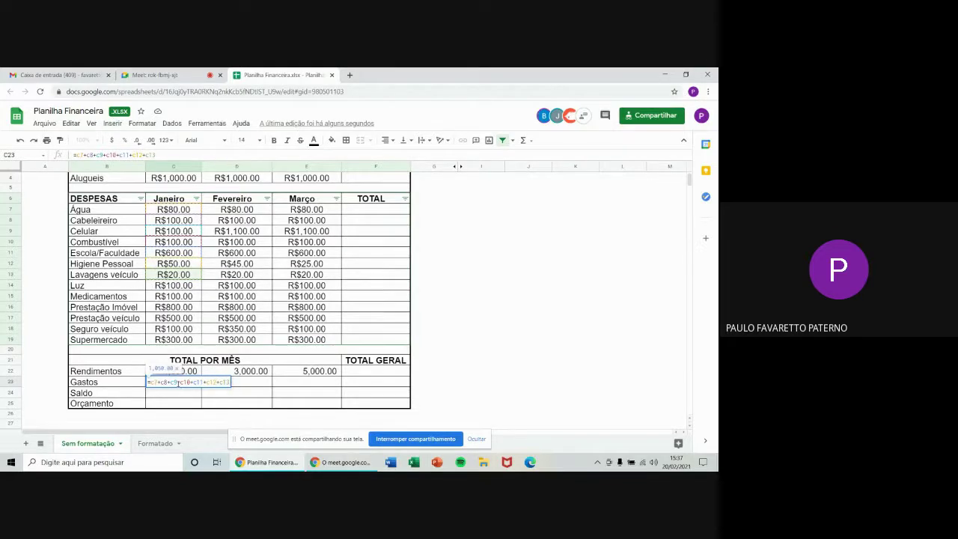
text(+)
text(c1)
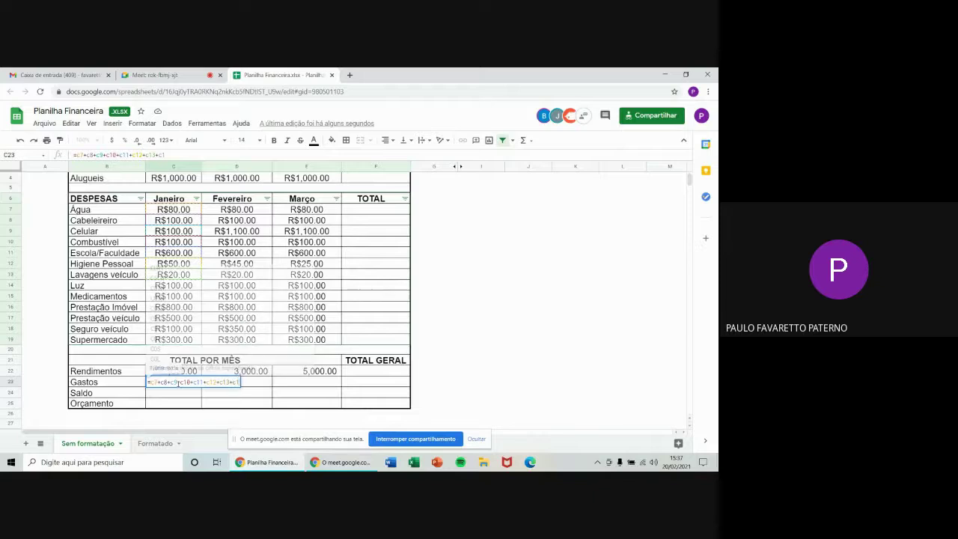
text(4+c15)
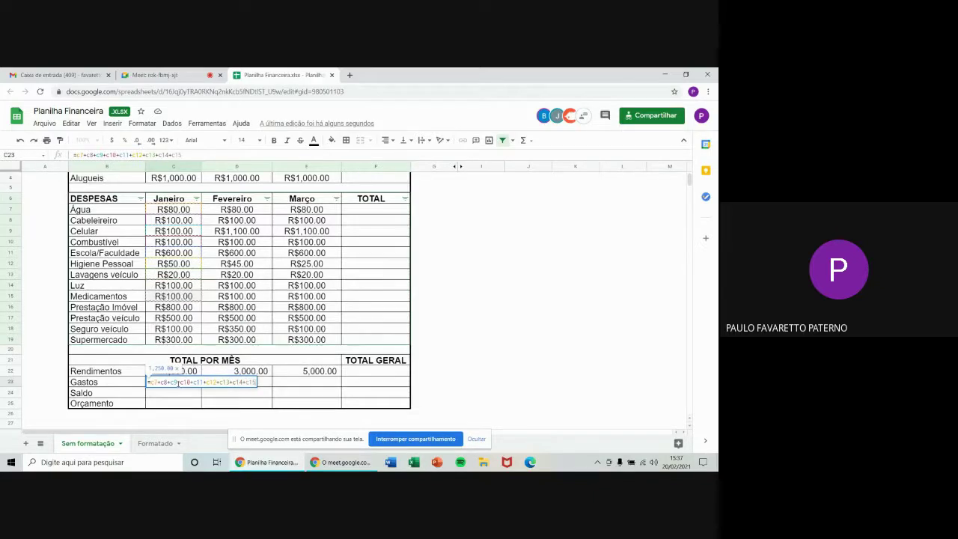
text(+)
text(c1)
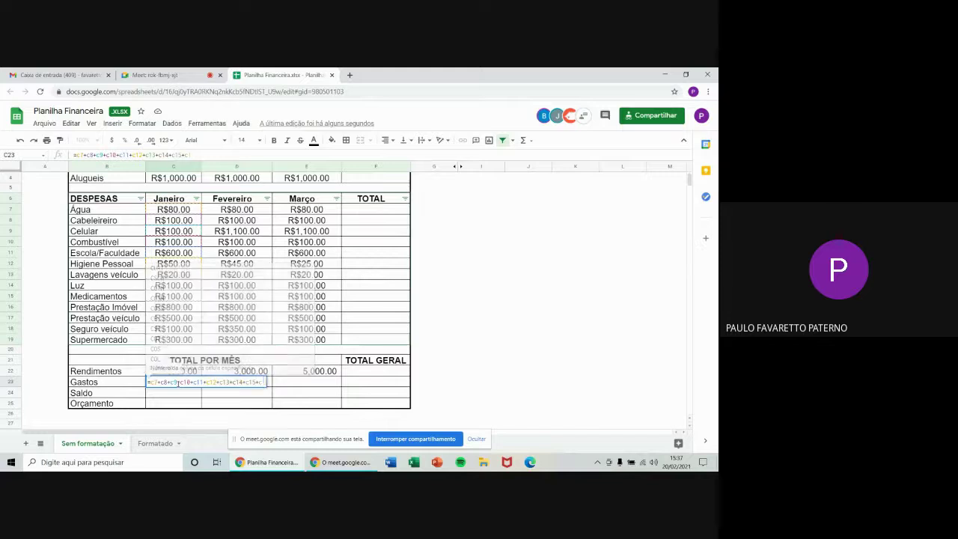
text(6+c)
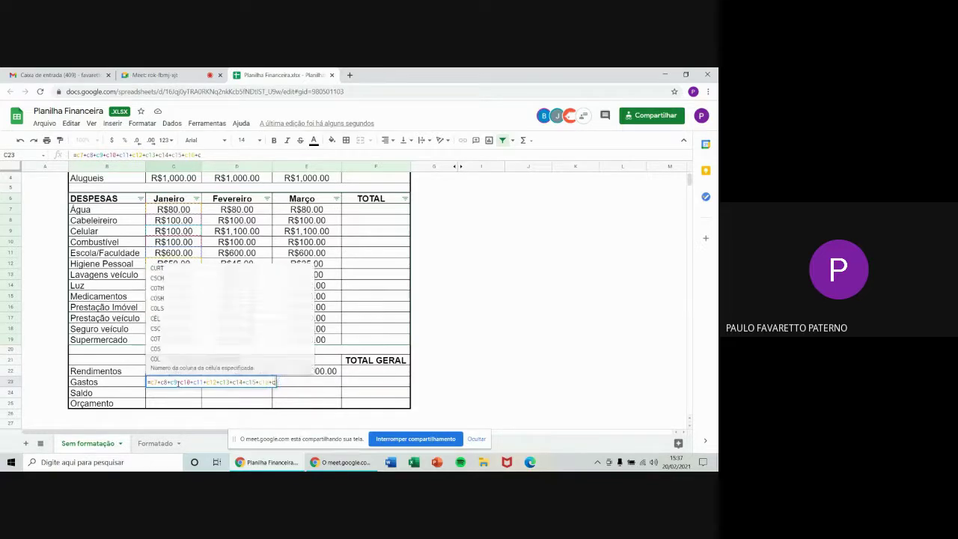
text(17+c18)
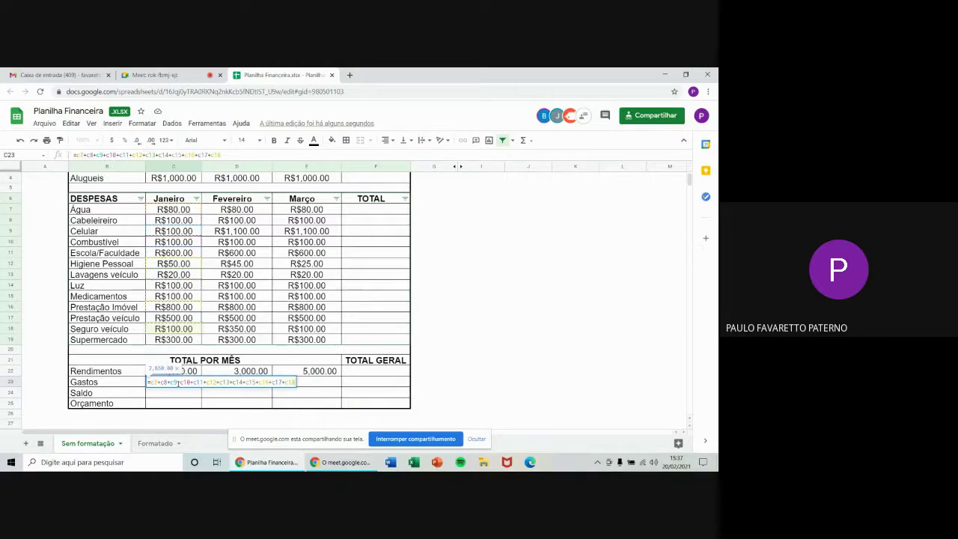
text(+c)
text(19)
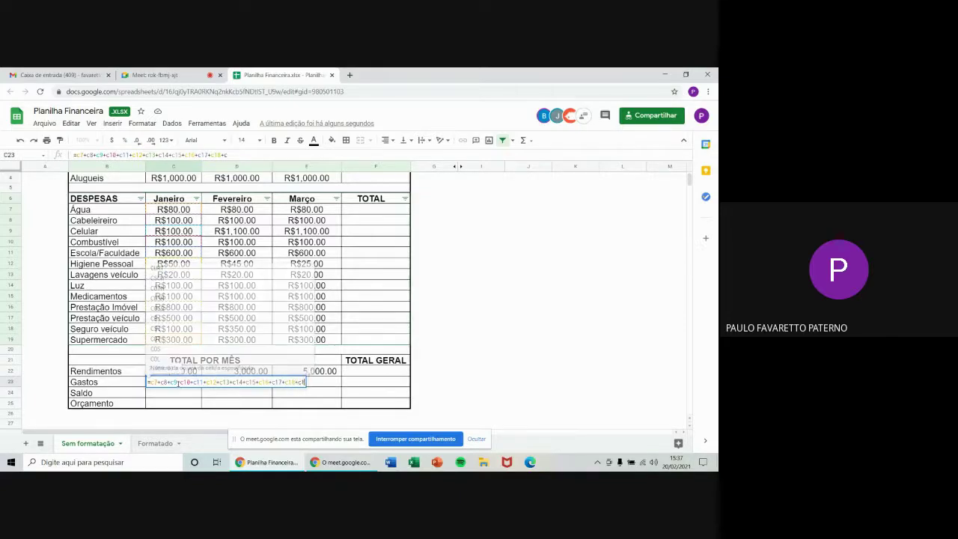
key(Return)
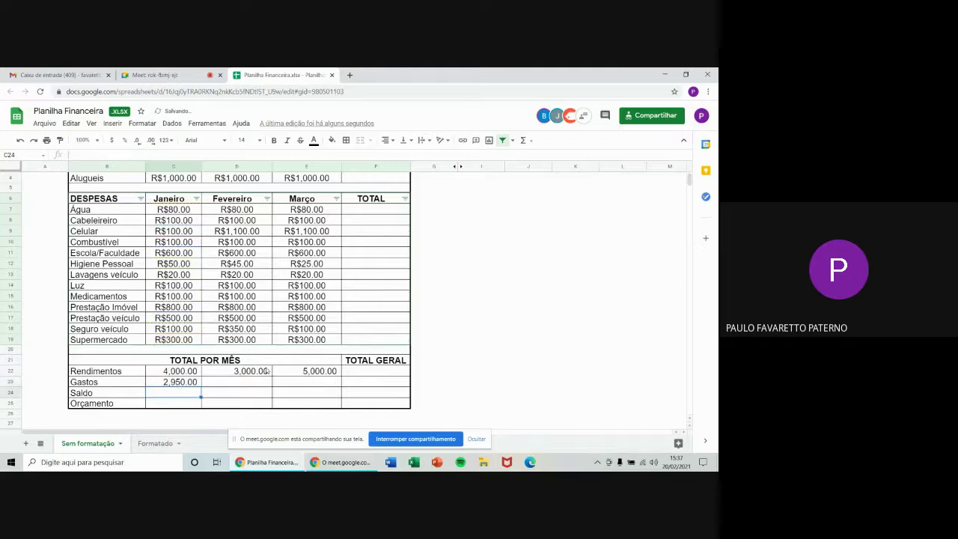
- Enter the formula =D7+D8+D9+D10+D11+D12+D13+D14+D15+D16+D17+D18+D19 in the February Gastos cell D23 to add that month's expenses
click(235, 383)
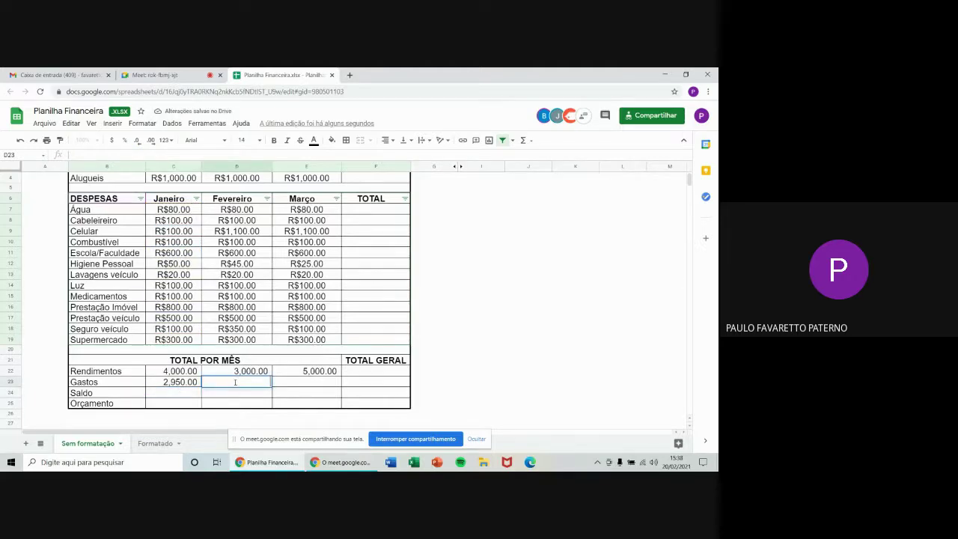
text(=)
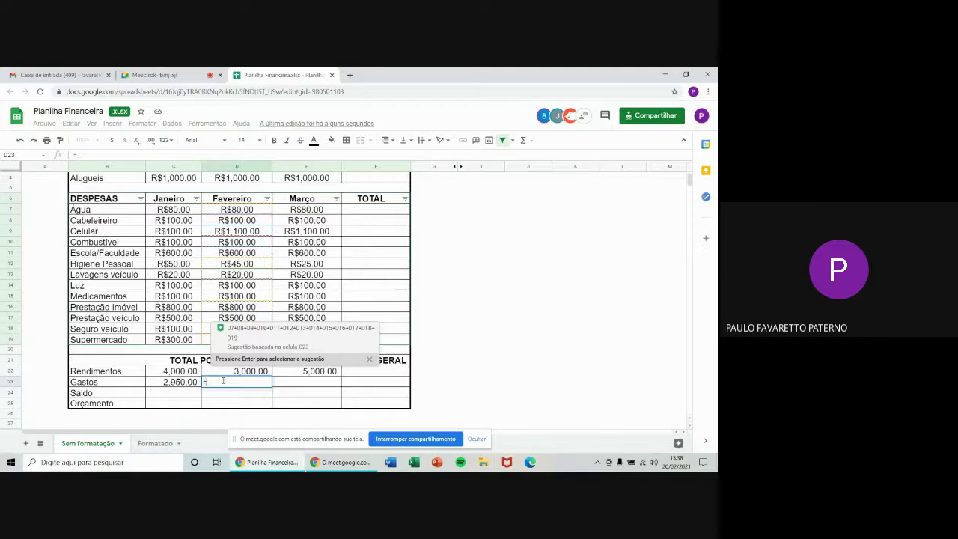
text(d7)
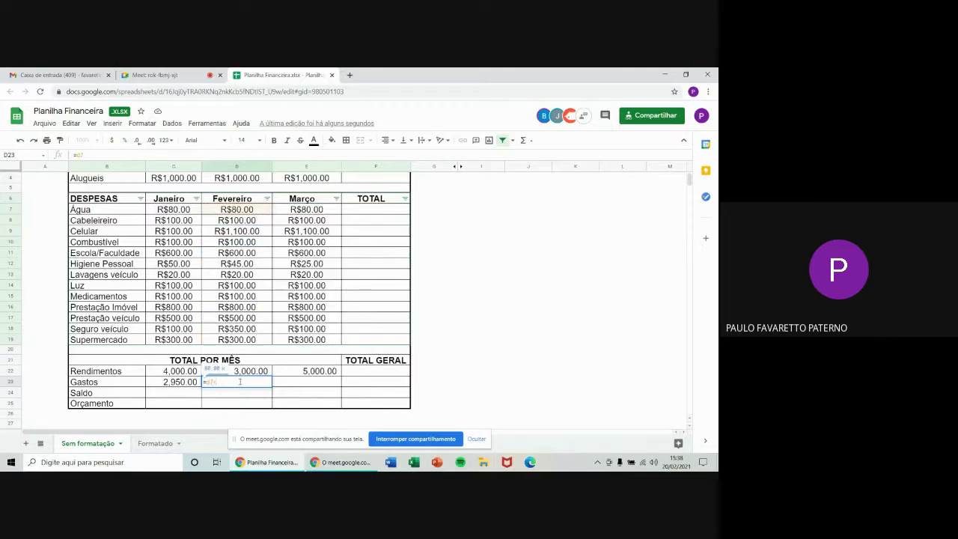
text(+)
click(251, 220)
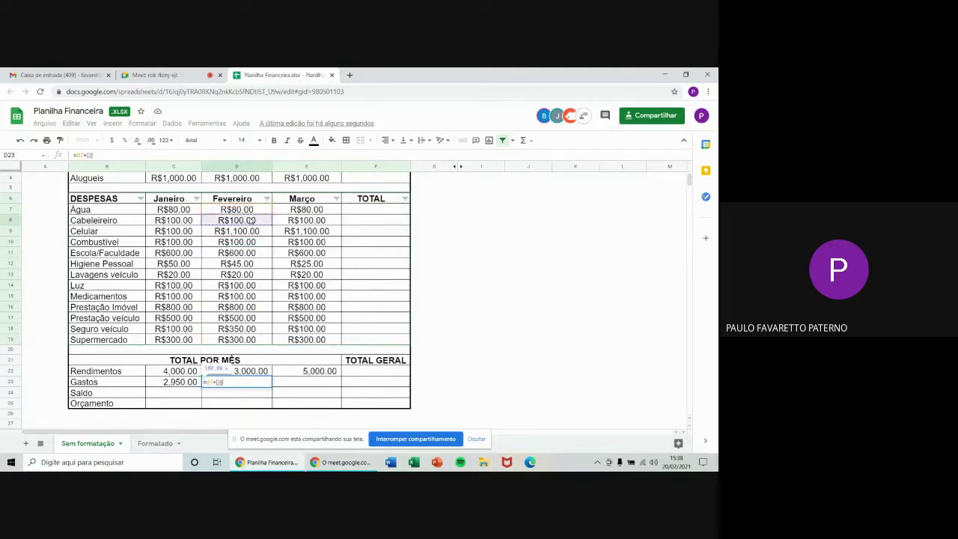
text(+)
click(241, 232)
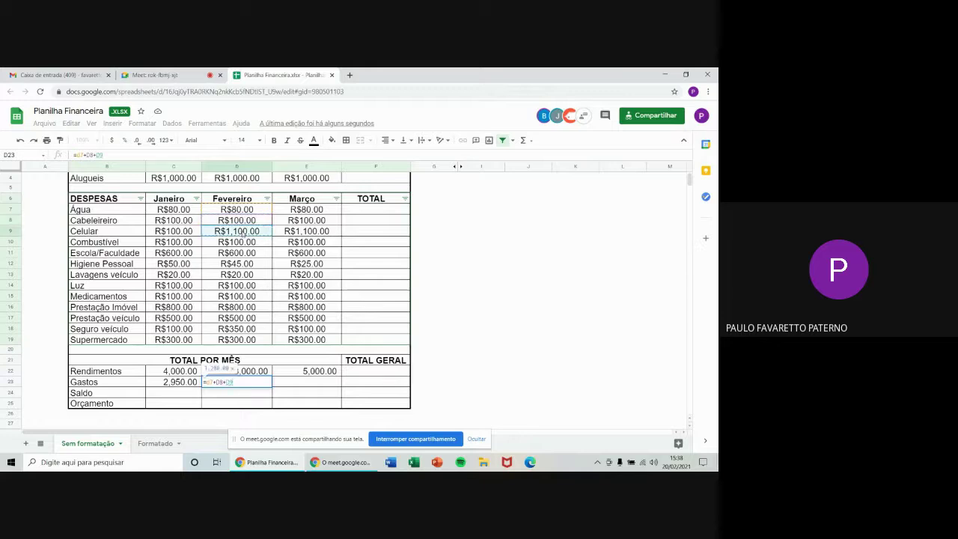
text(+)
click(237, 252)
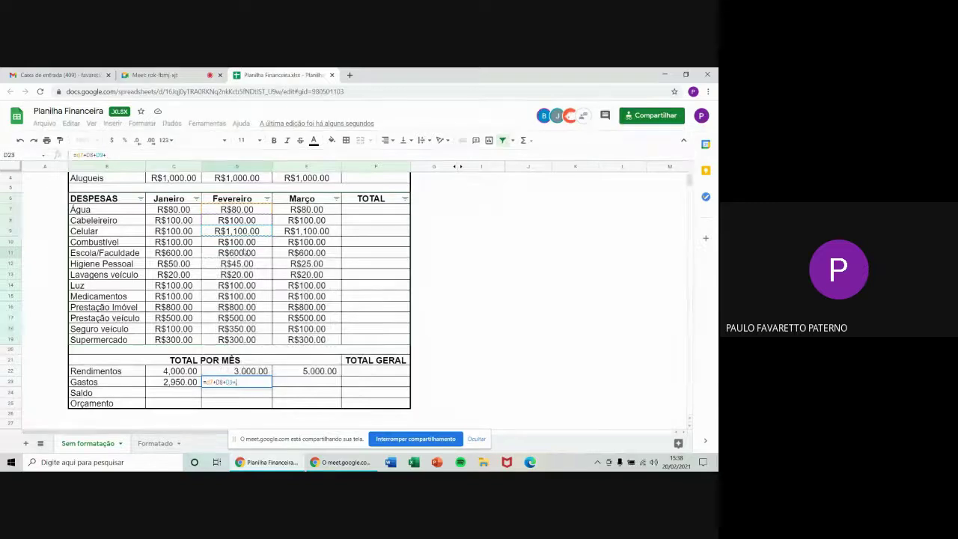
click(251, 241)
text(+)
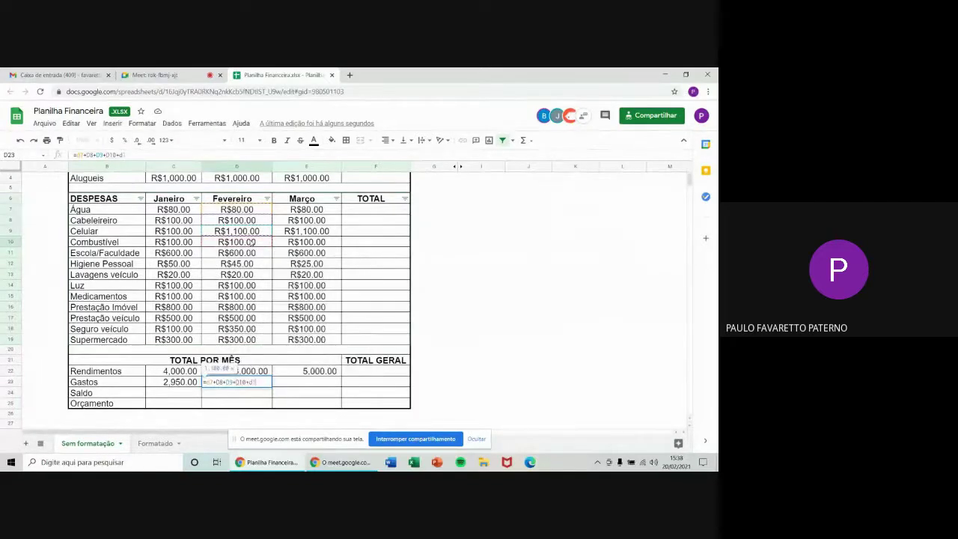
click(250, 254)
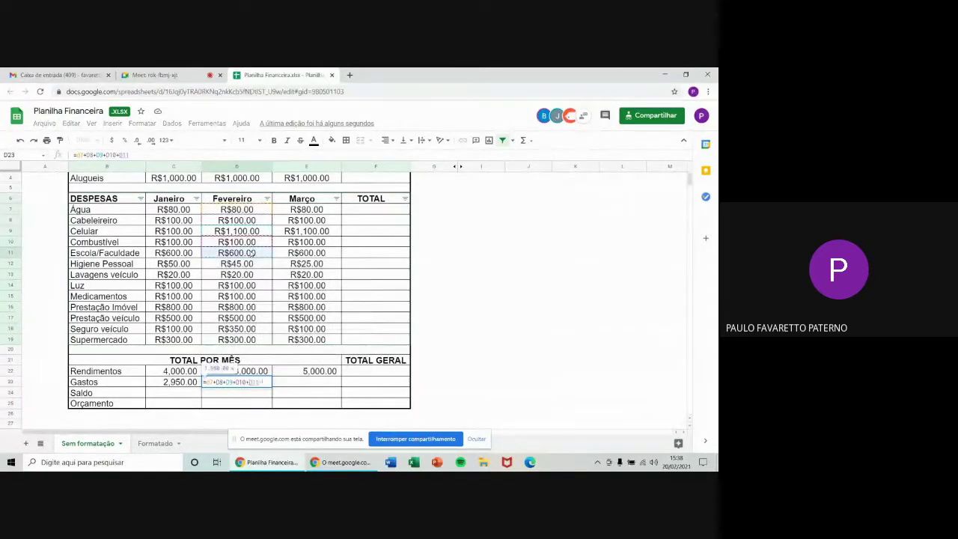
text(+)
click(236, 264)
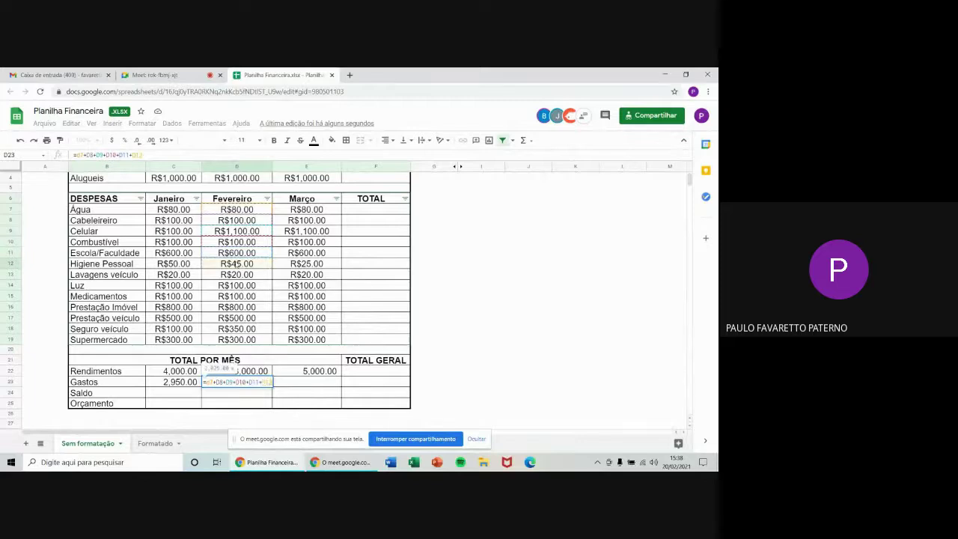
text(+)
click(237, 274)
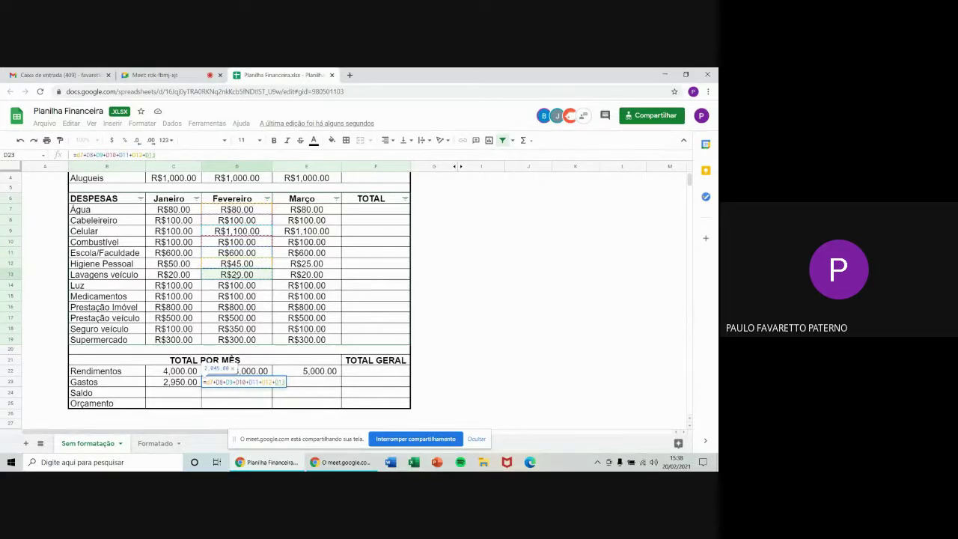
text(+)
click(237, 286)
text(+)
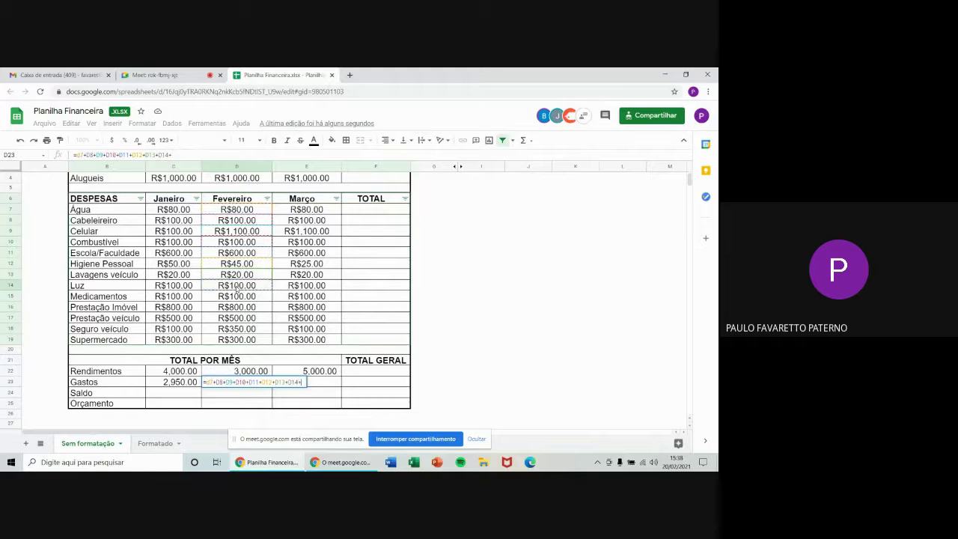
click(237, 297)
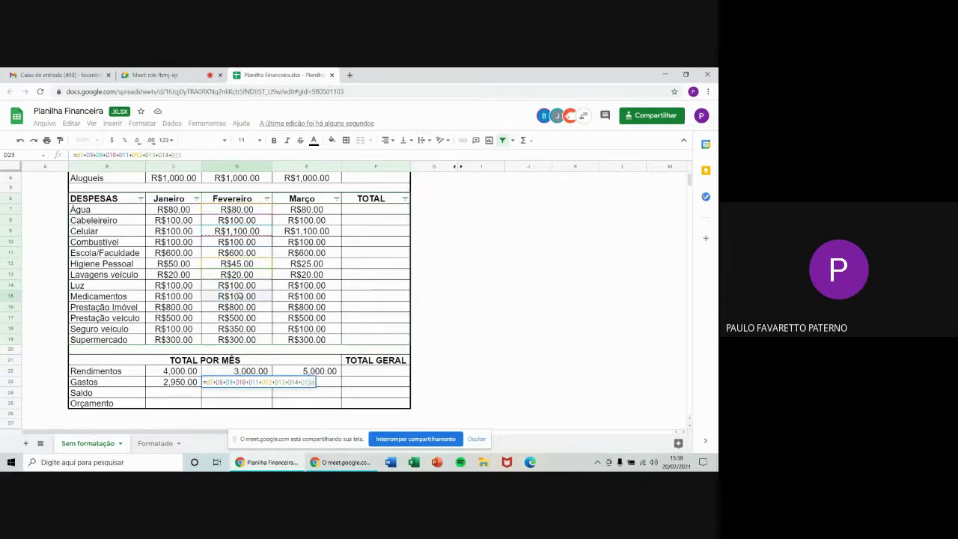
text(+)
click(237, 307)
text(+)
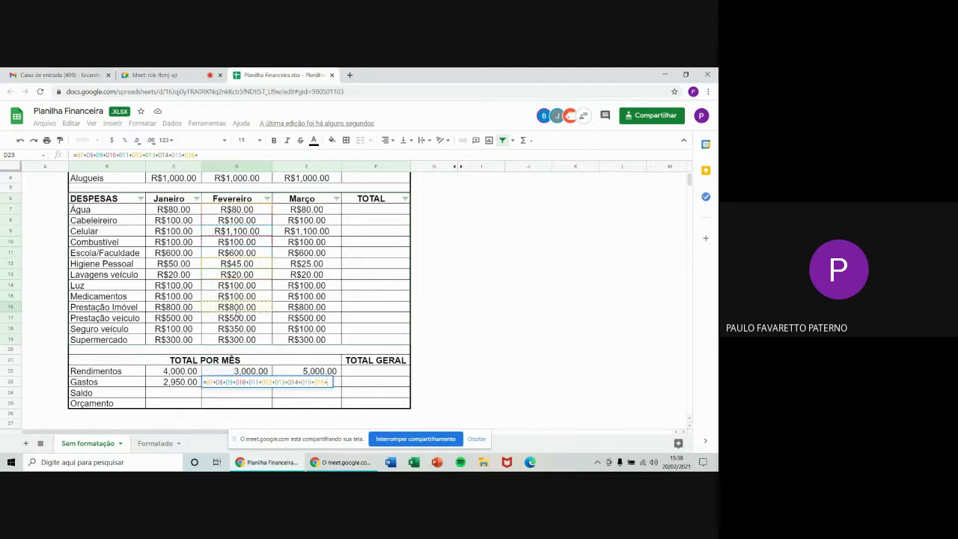
click(236, 318)
text(+)
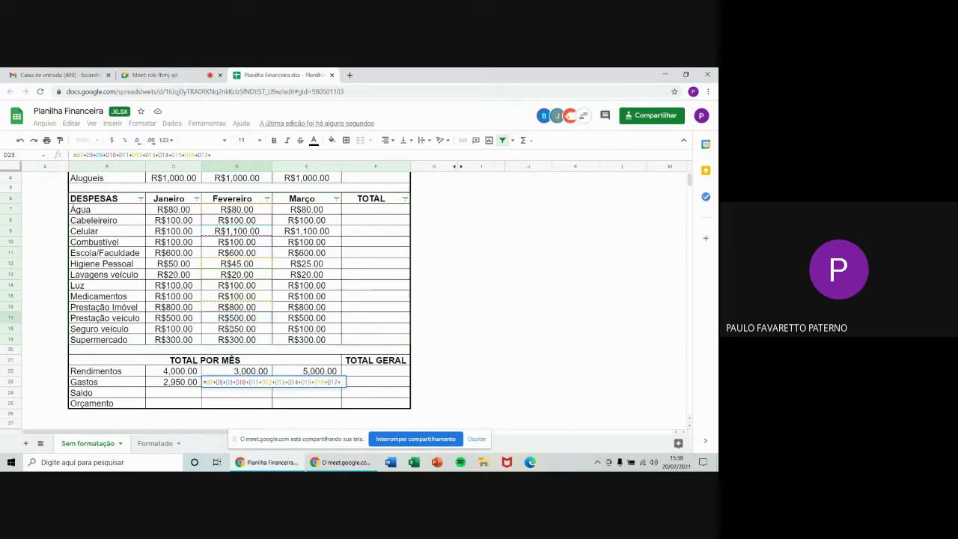
click(230, 328)
text(+)
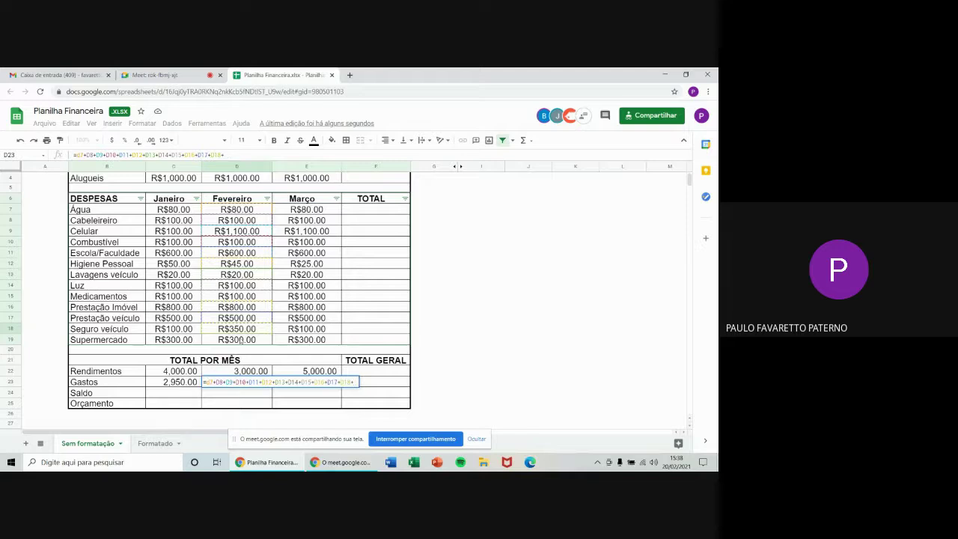
click(238, 341)
key(Return)
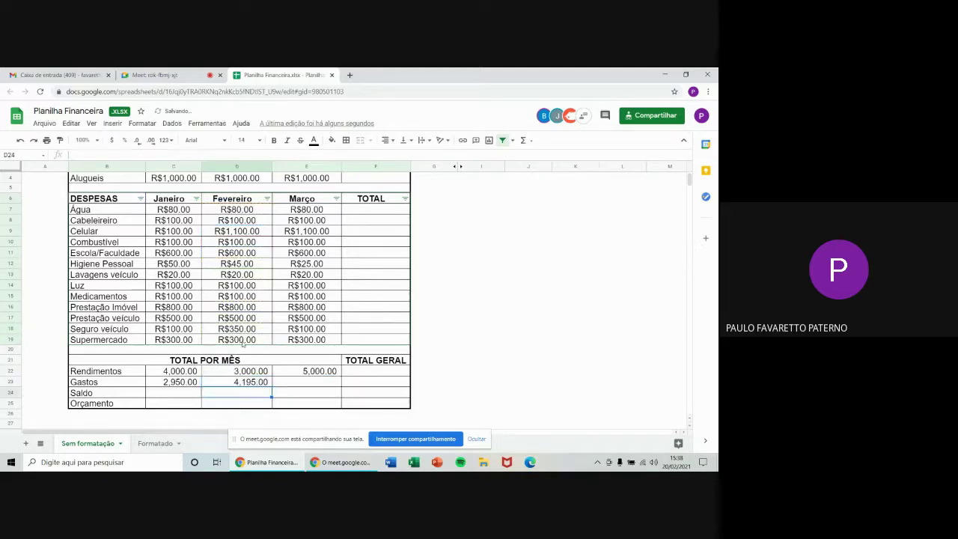
- Enter the formula =E7+E8+E9+E10+E11+E12+E13+E14+E15+E16+E17+E18+E19 in the March Gastos cell E23 to add that month's expenses
click(297, 383)
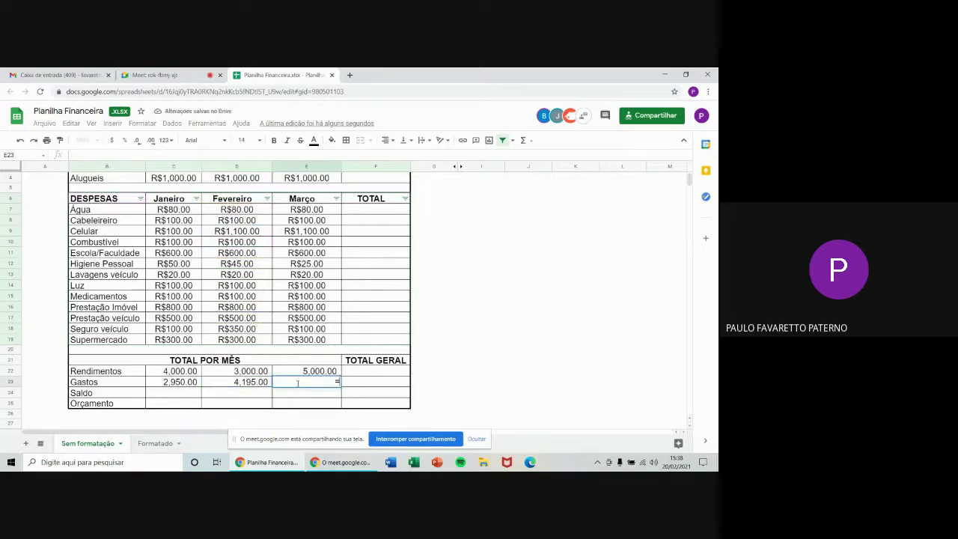
text(=)
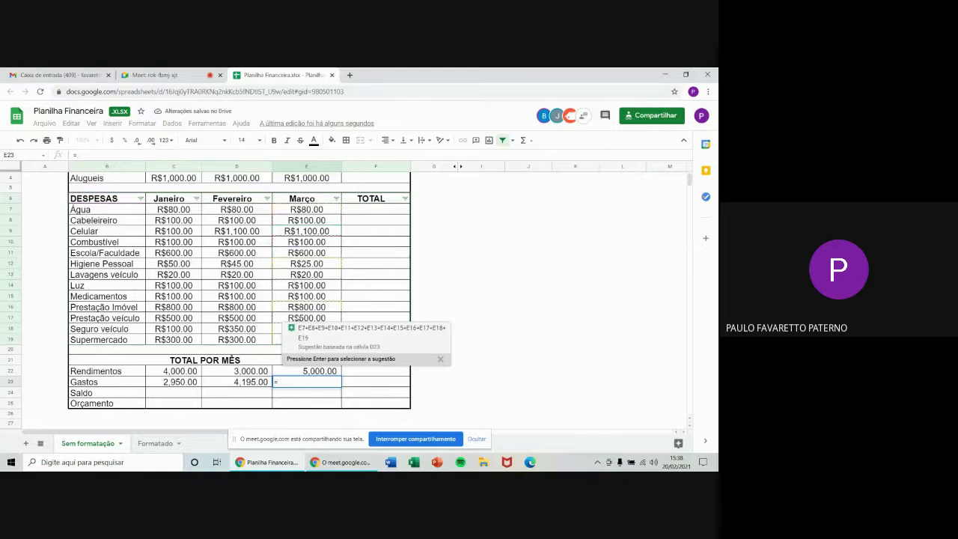
click(307, 209)
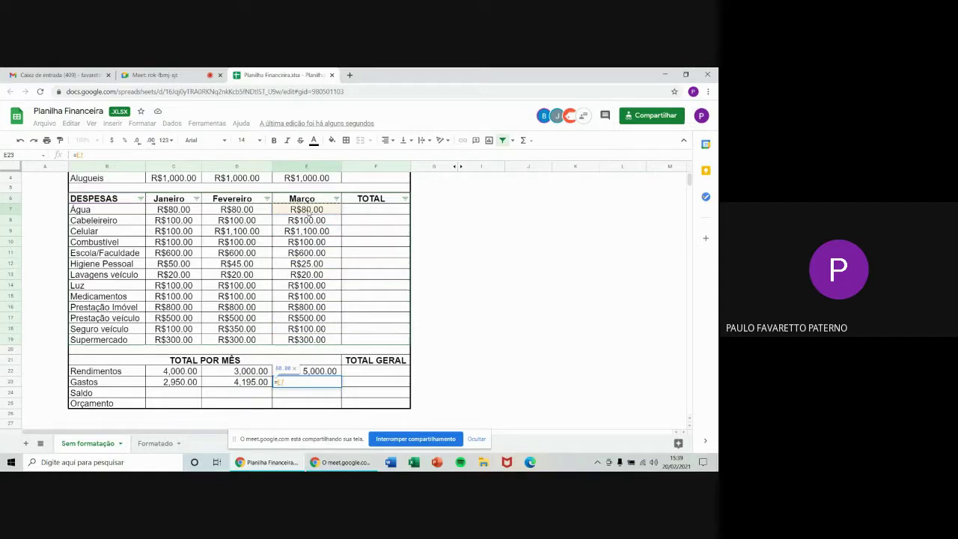
text(+)
click(306, 220)
text(+)
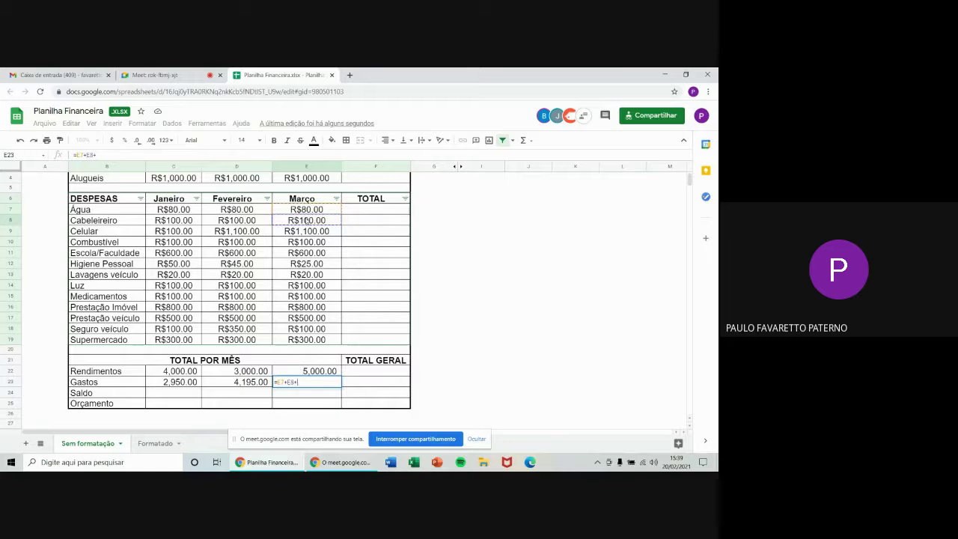
click(305, 230)
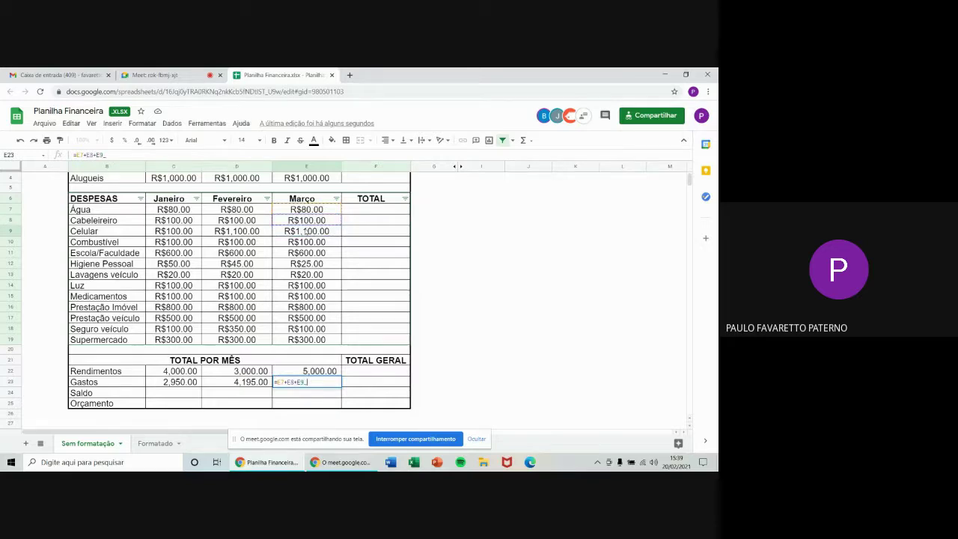
text(+)
click(301, 242)
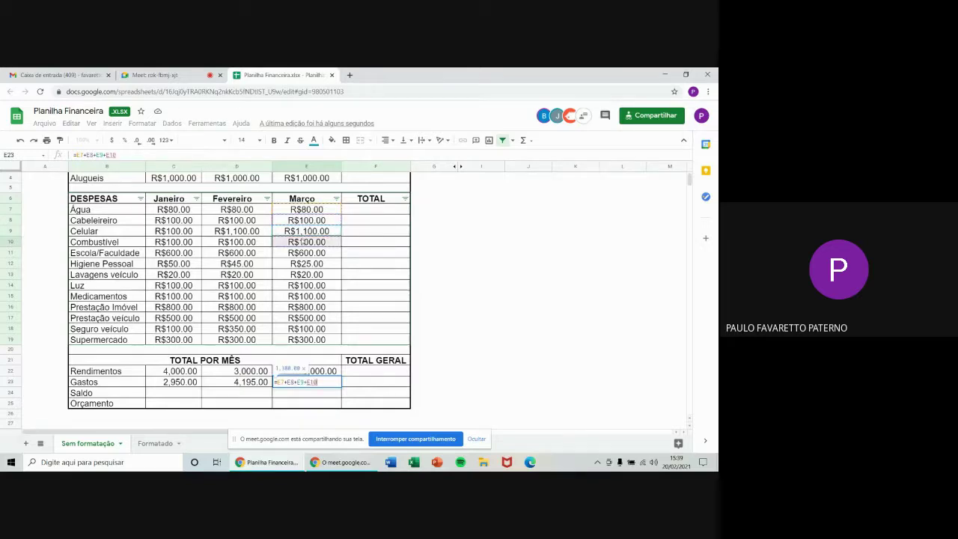
text(+)
click(304, 253)
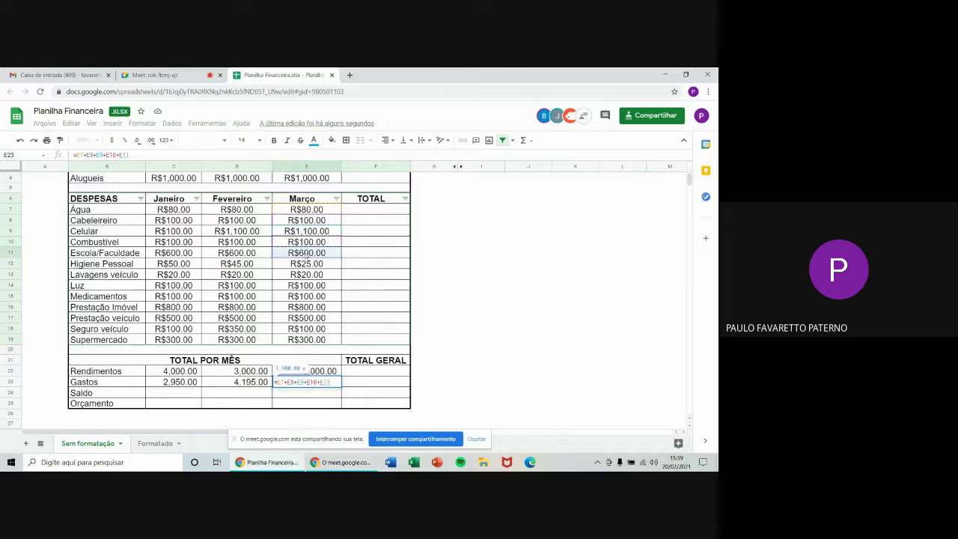
text(+)
click(307, 264)
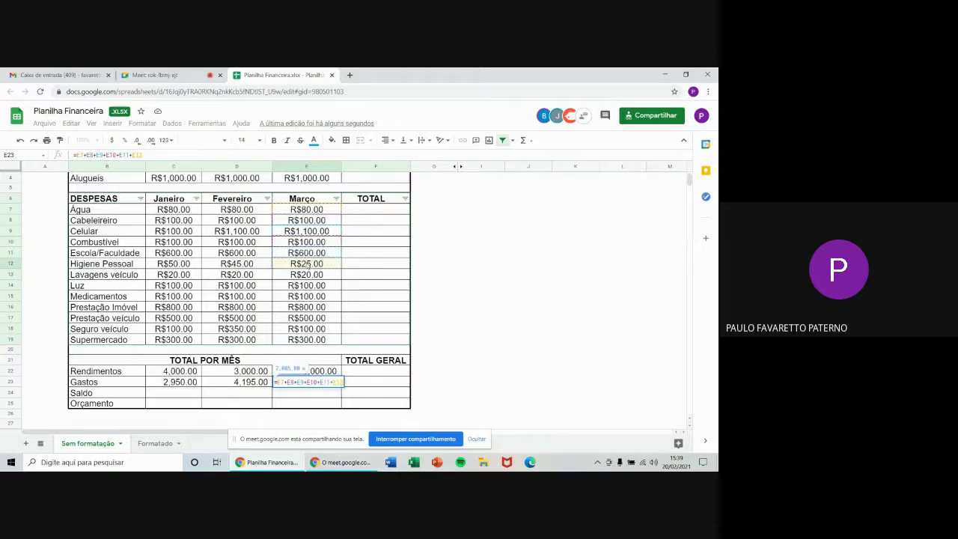
text(+)
click(306, 274)
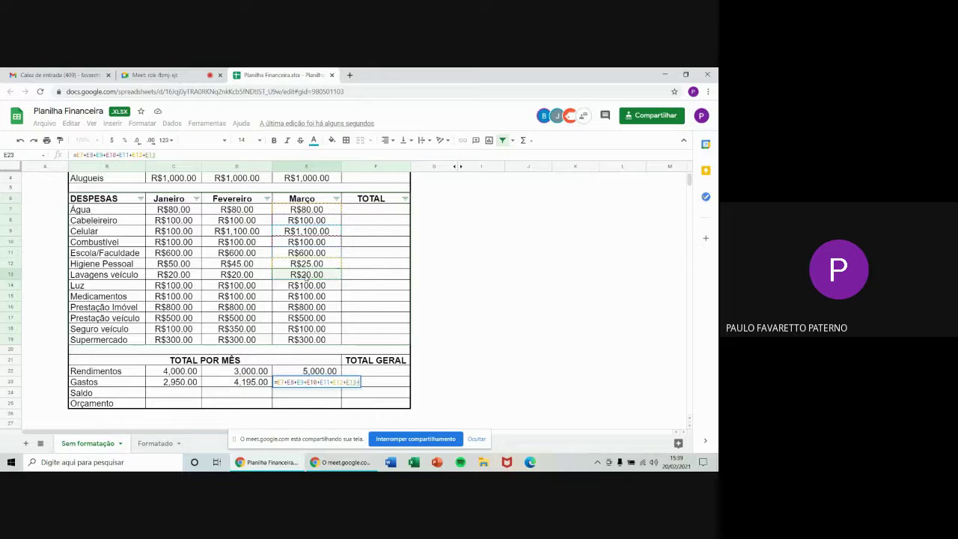
text(+)
click(302, 285)
text(+)
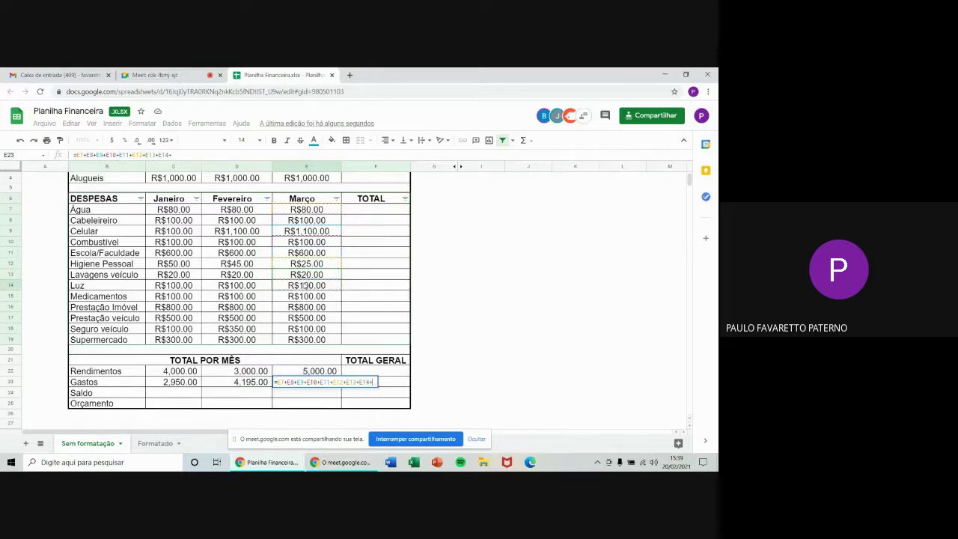
click(302, 296)
text(+)
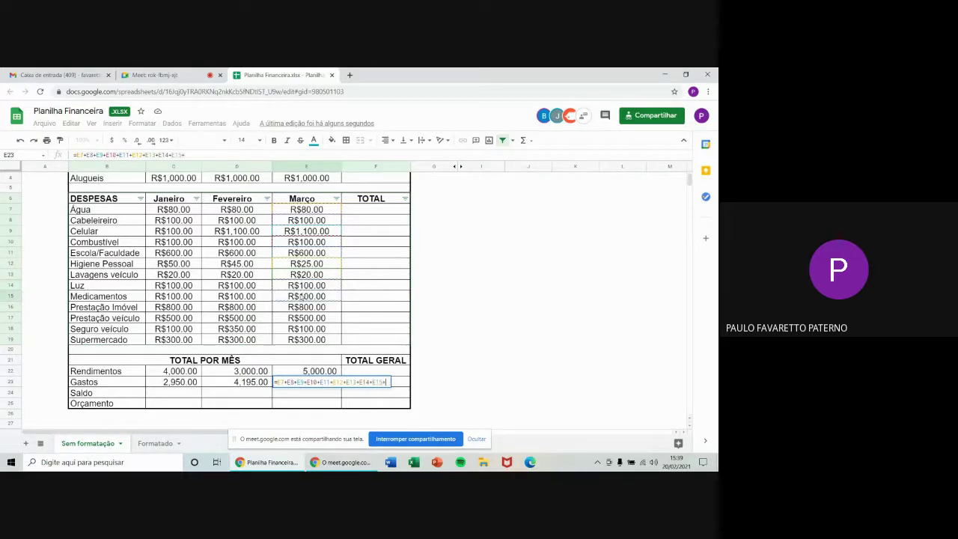
click(299, 307)
text(+)
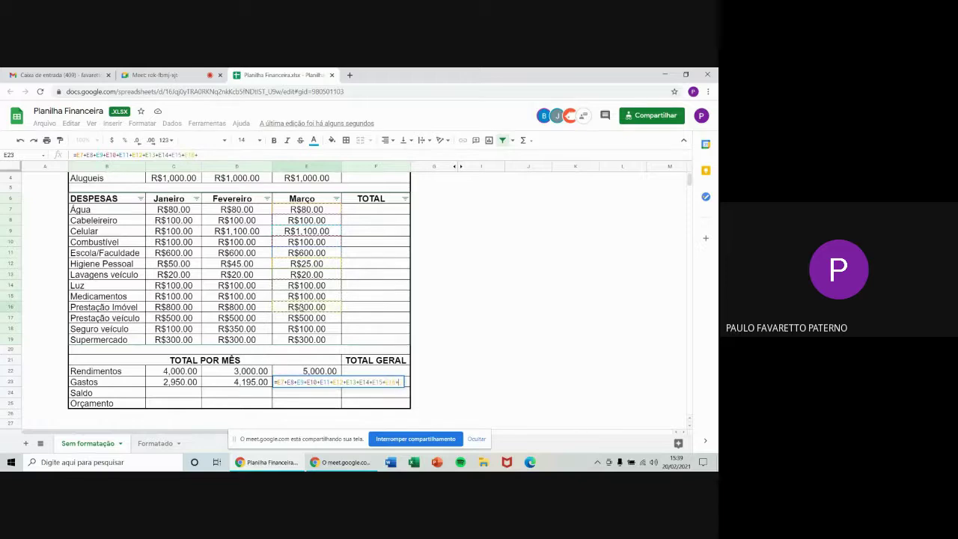
click(300, 320)
text(+)
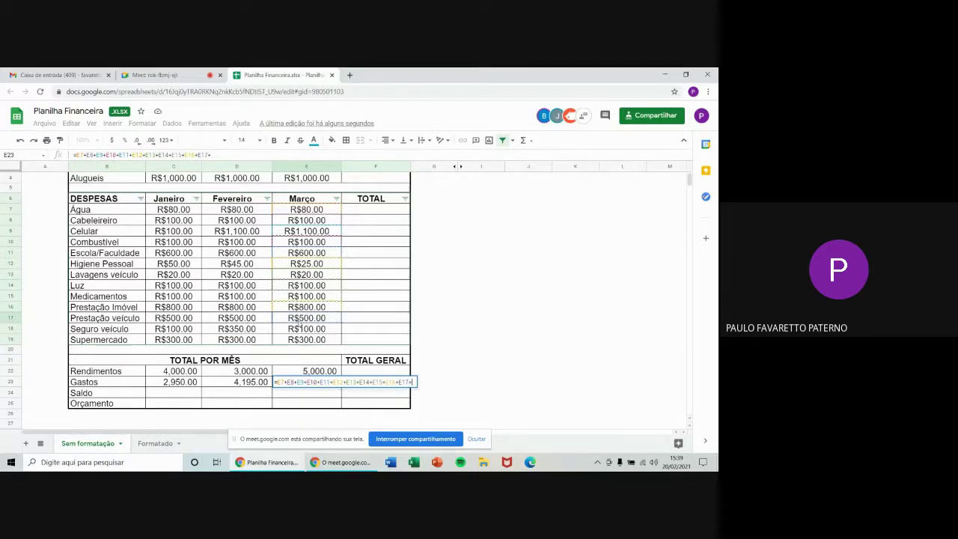
click(300, 330)
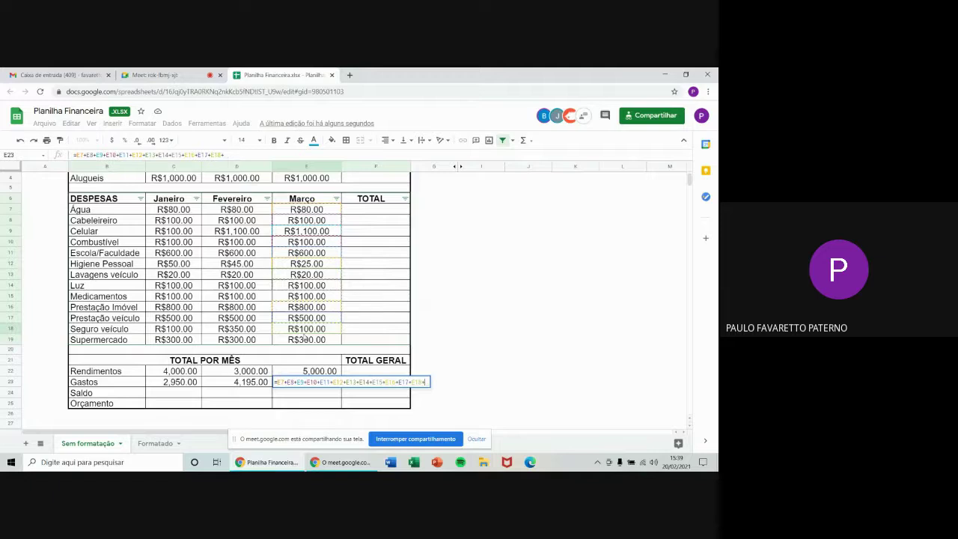
click(306, 339)
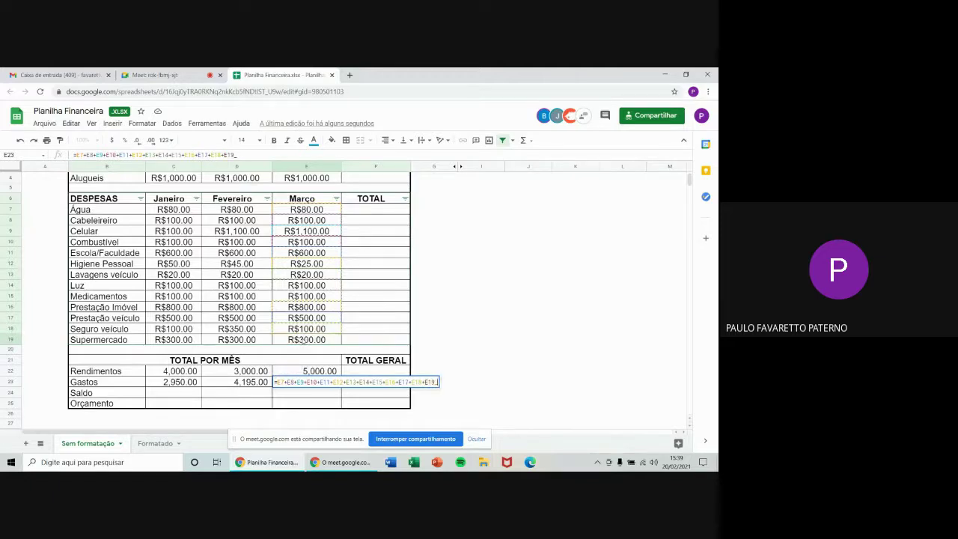
key(Return)
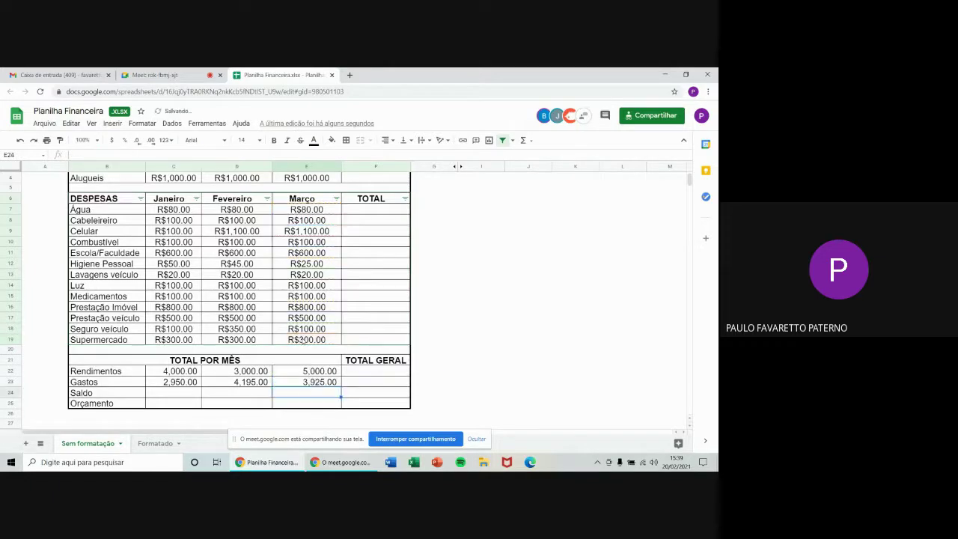
- Enter the formula =C22-C23 in the January Saldo cell C24 to subtract expenses from income
click(187, 391)
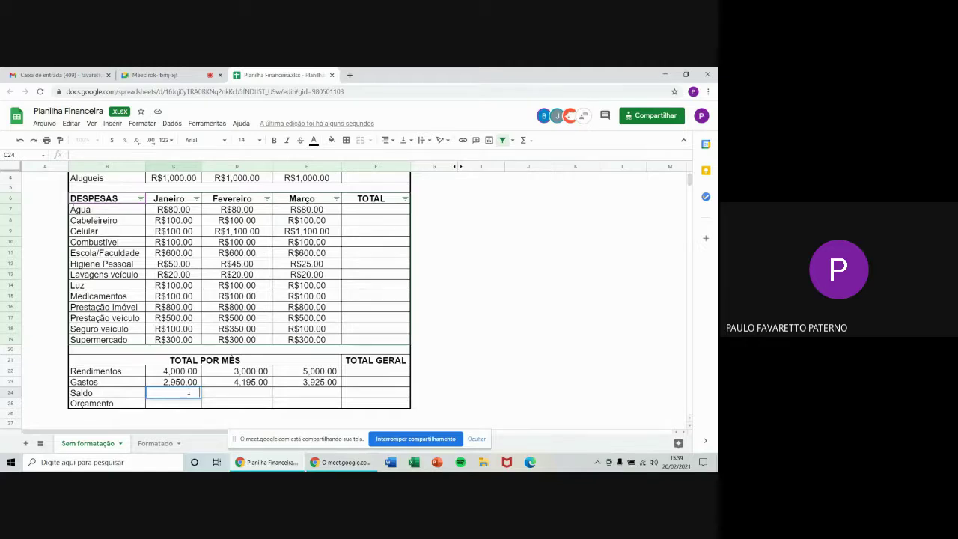
text(=)
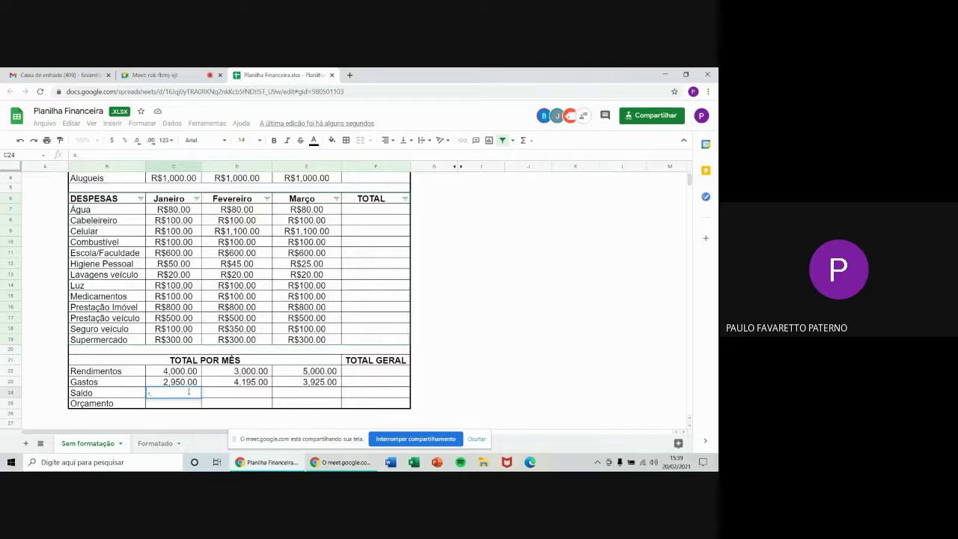
text(C22)
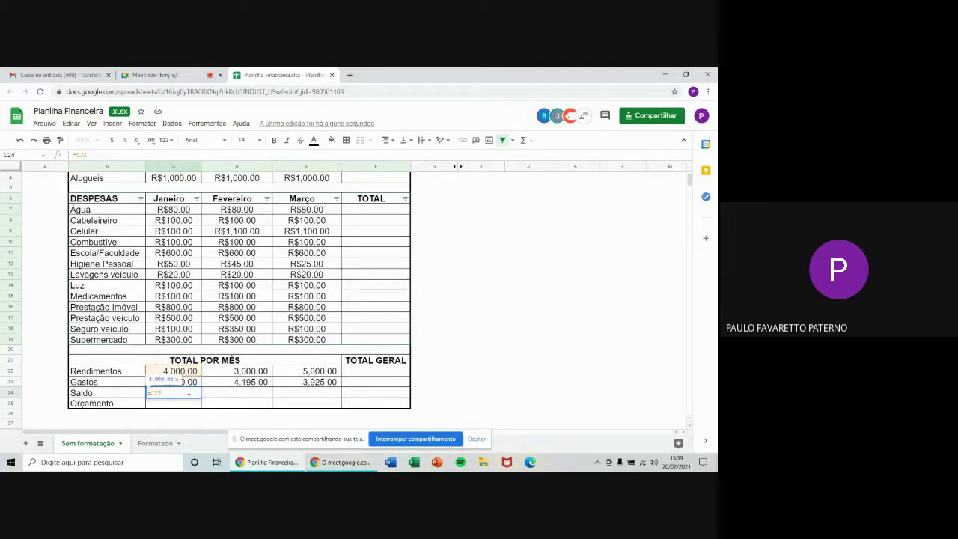
text(-)
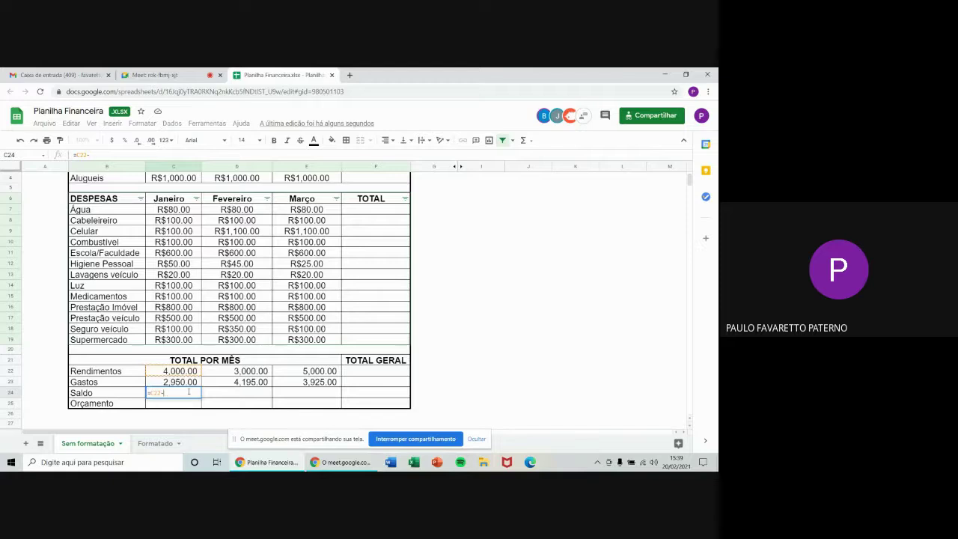
text(C24)
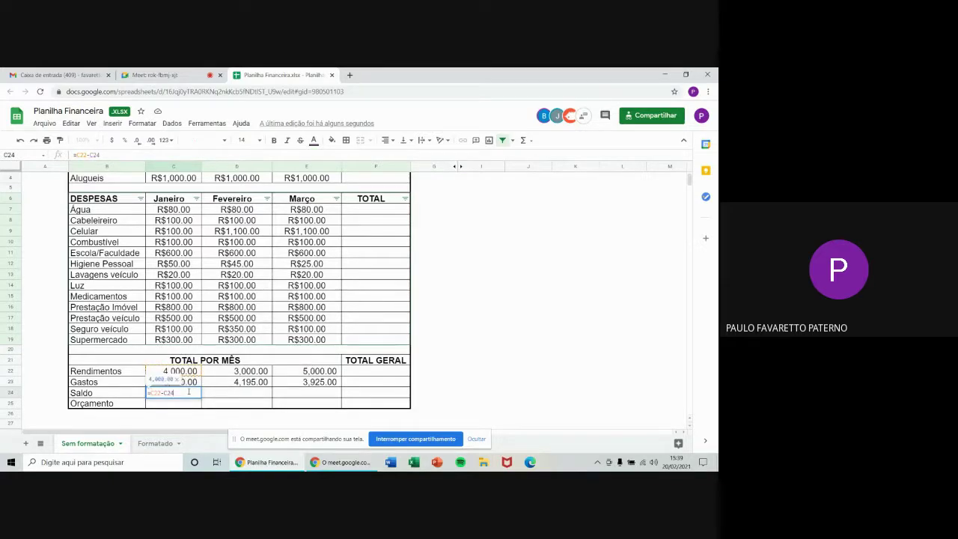
key(BackSpace)
text(3)
key(Return)
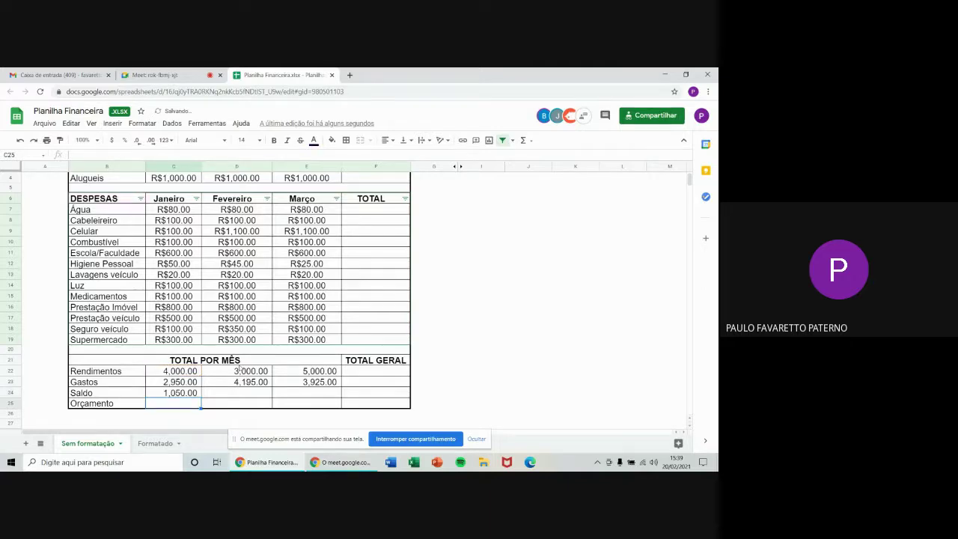
- Enter the formula =D22-D23 in the February Saldo cell D24 to subtract that month's expenses from its income
click(230, 391)
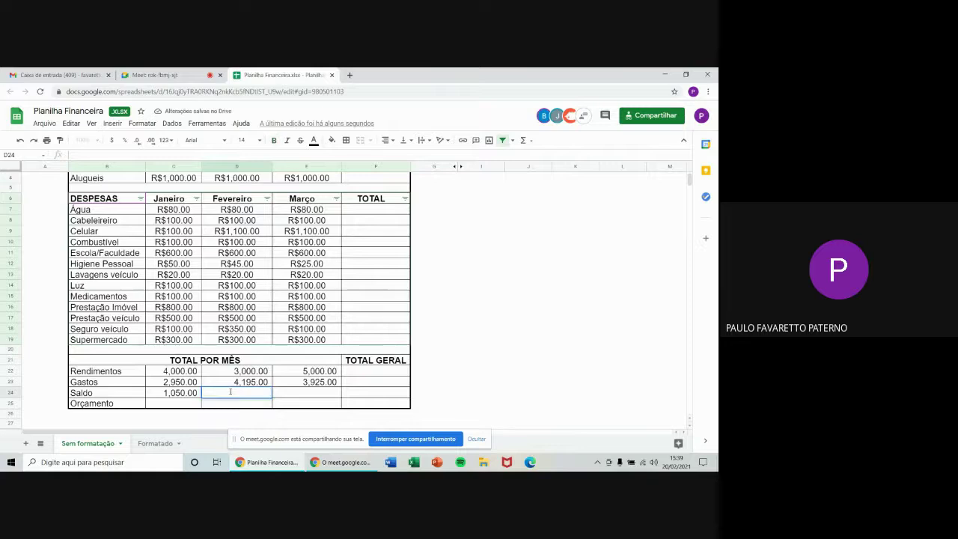
text(=C22)
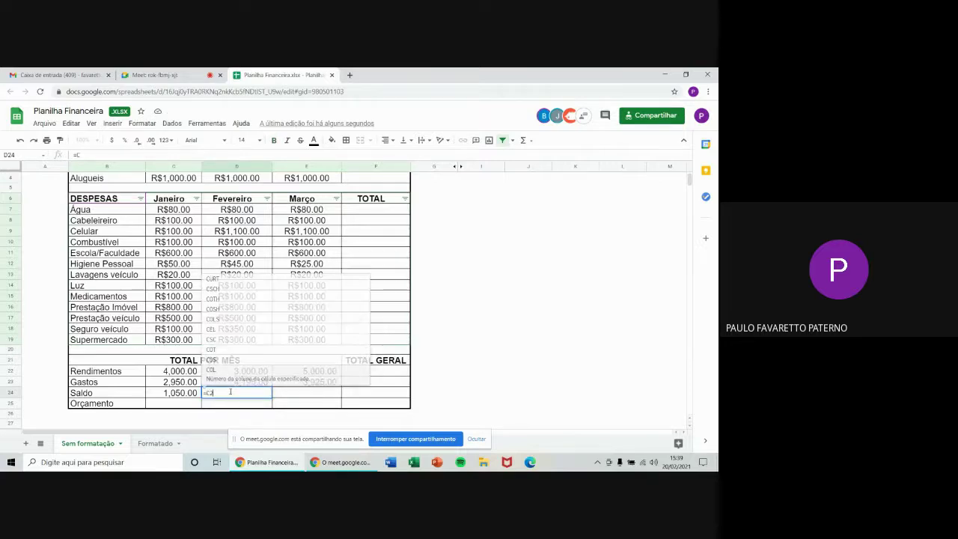
key(BackSpace)
key(BackSpace)
key(BackSpace)
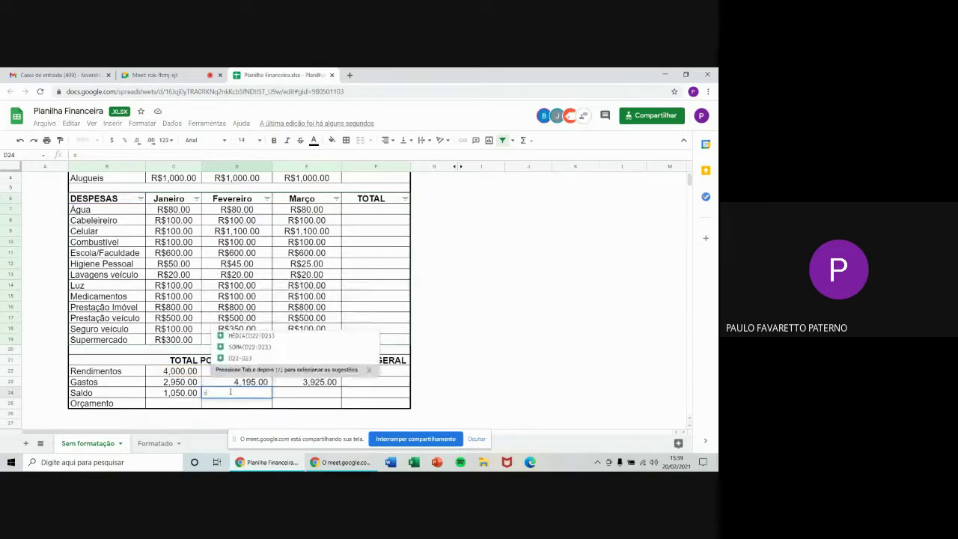
text(D22)
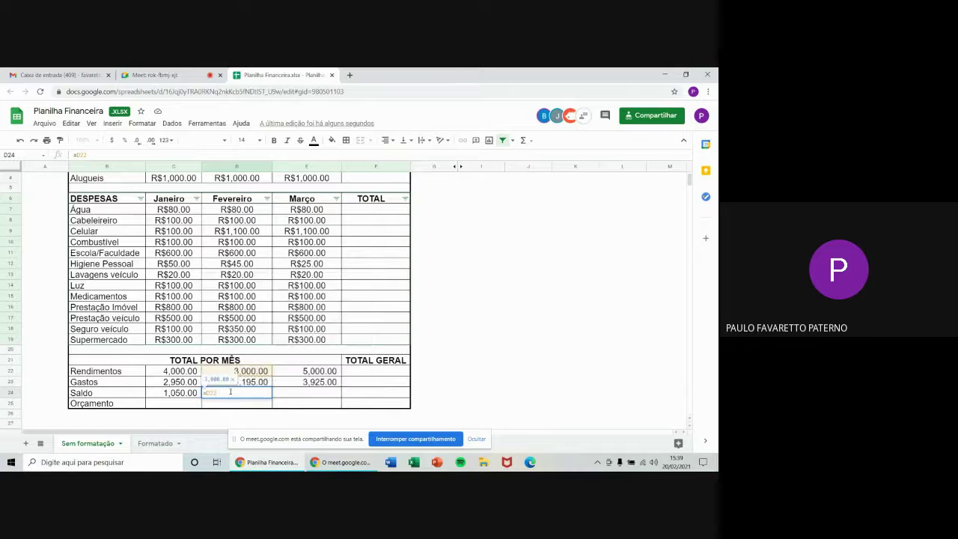
text(-D23)
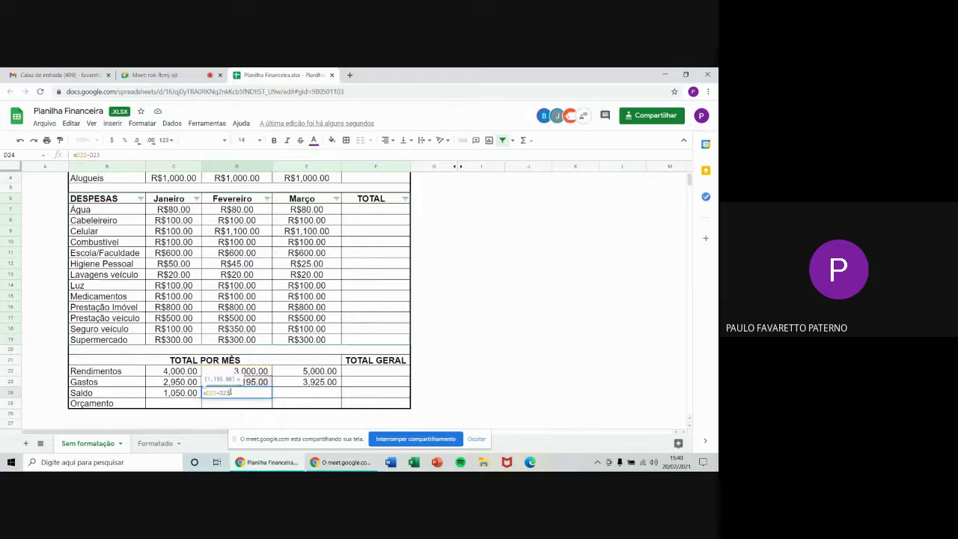
key(Return)
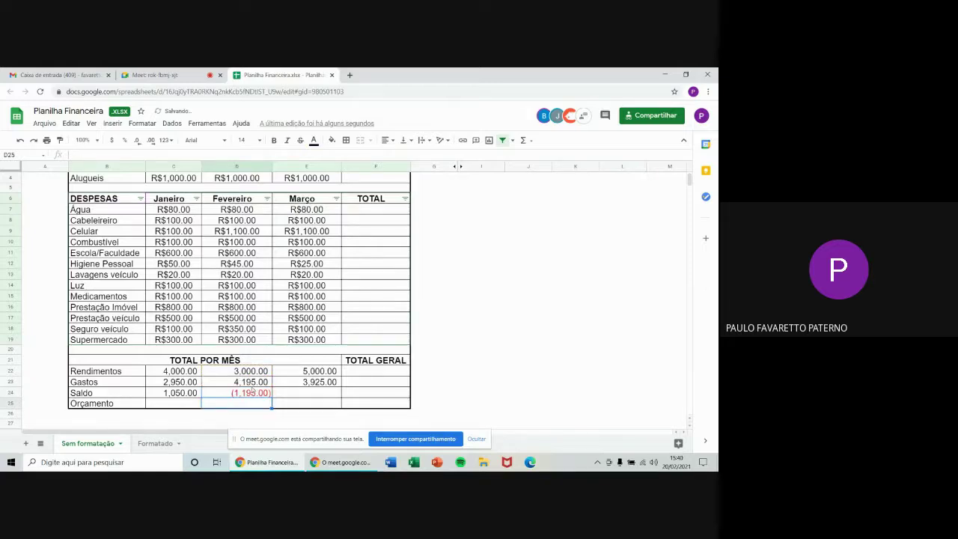
- Extend the February Saldo formula in D24 to =D22-D23+C24 so it carries over the January balance
double_click(270, 394)
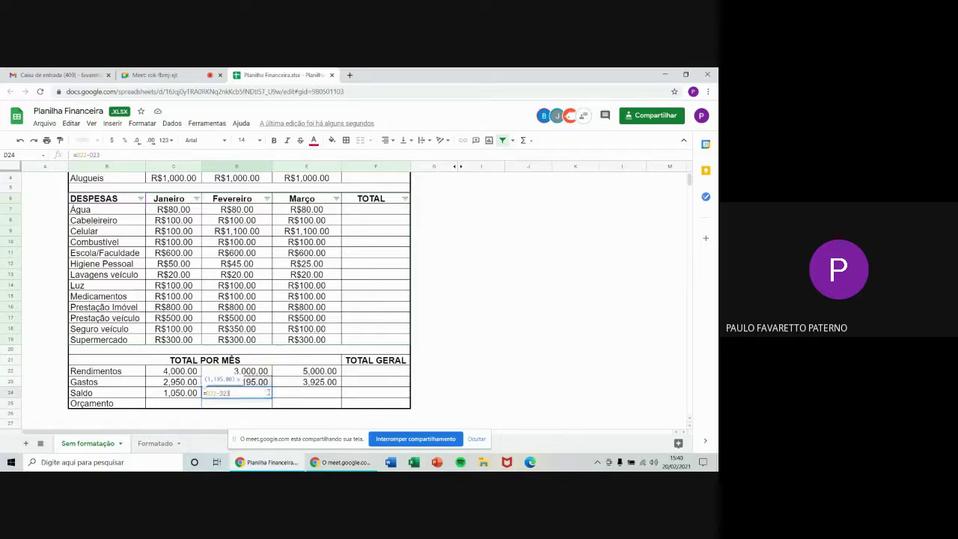
key(Escape)
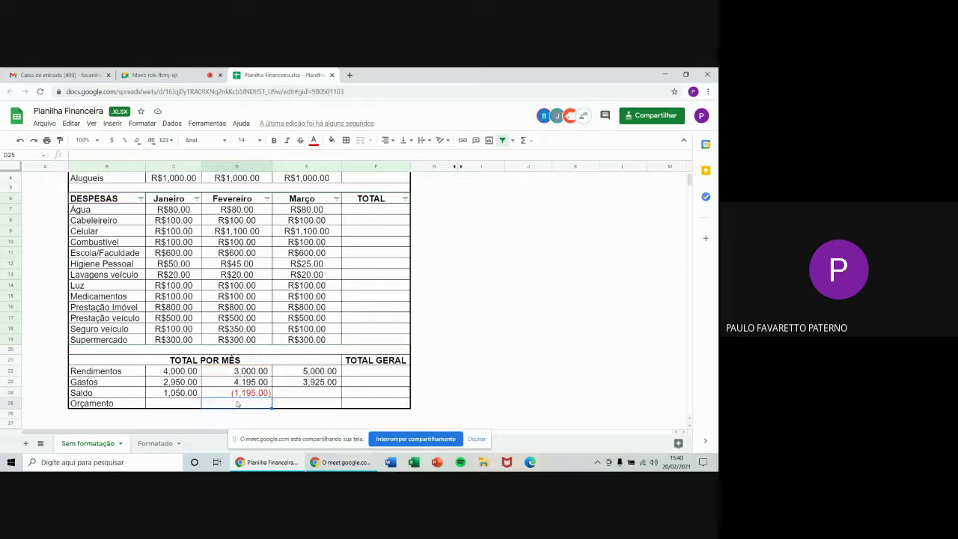
double_click(267, 390)
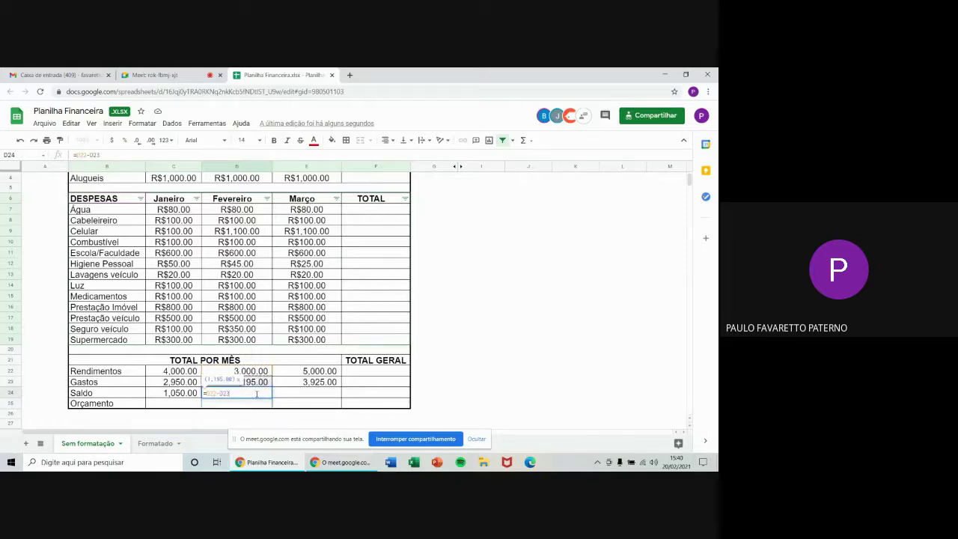
text(+)
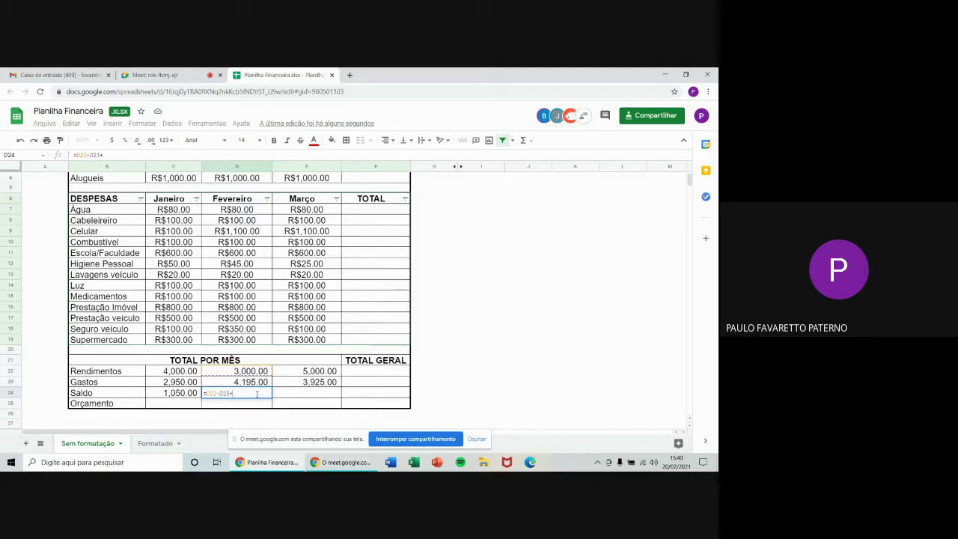
text(C24)
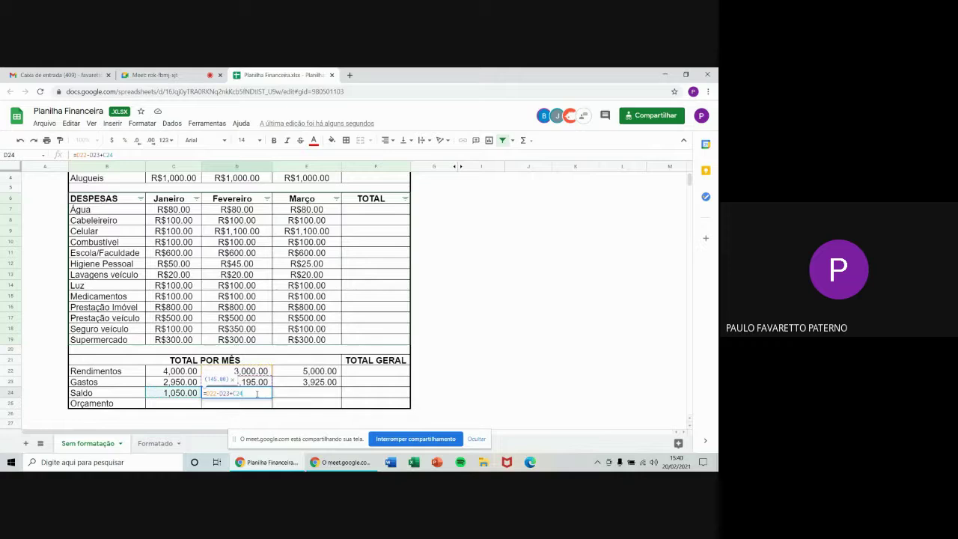
key(Return)
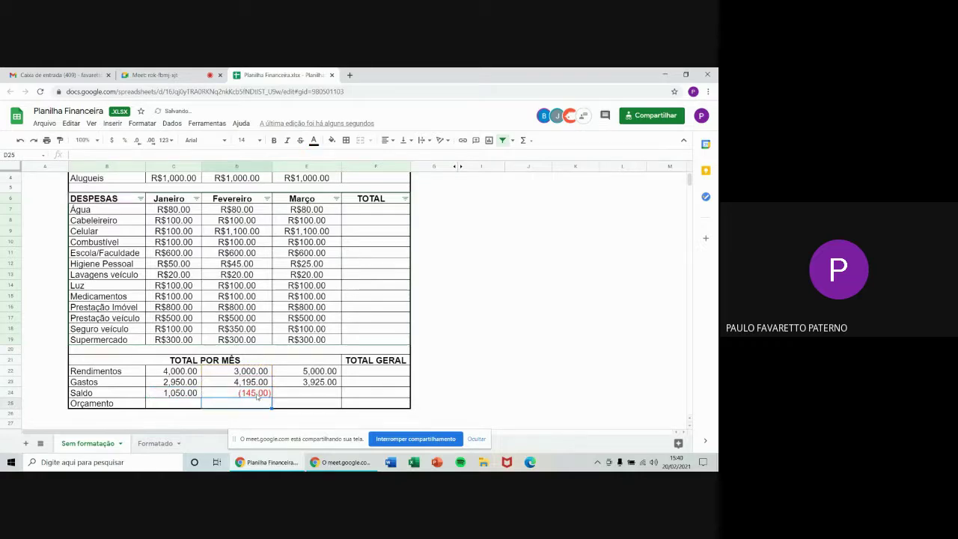
- Enter the formula =E22-E23+D24 in the March Saldo cell E24 to subtract expenses from income and carry over February's balance
click(300, 393)
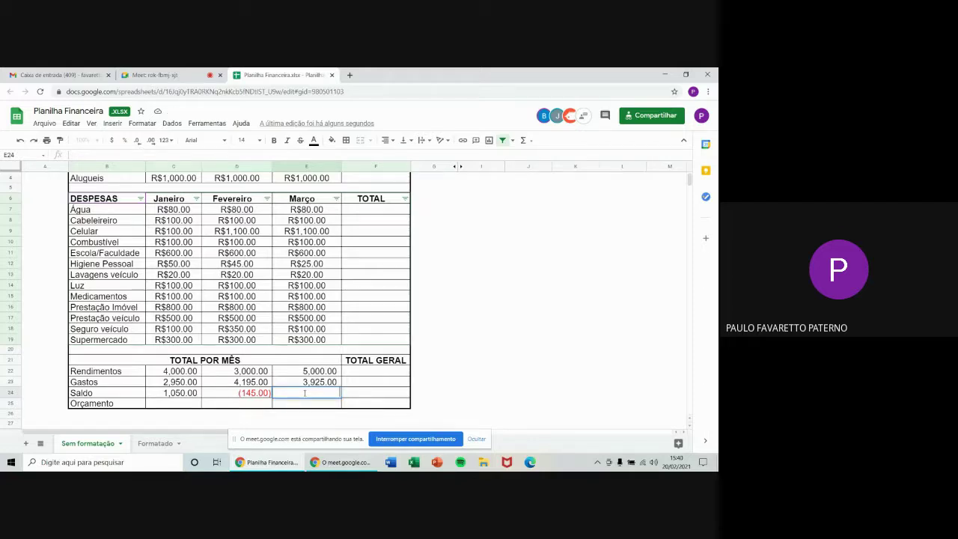
text(3)
key(BackSpace)
text(=E22)
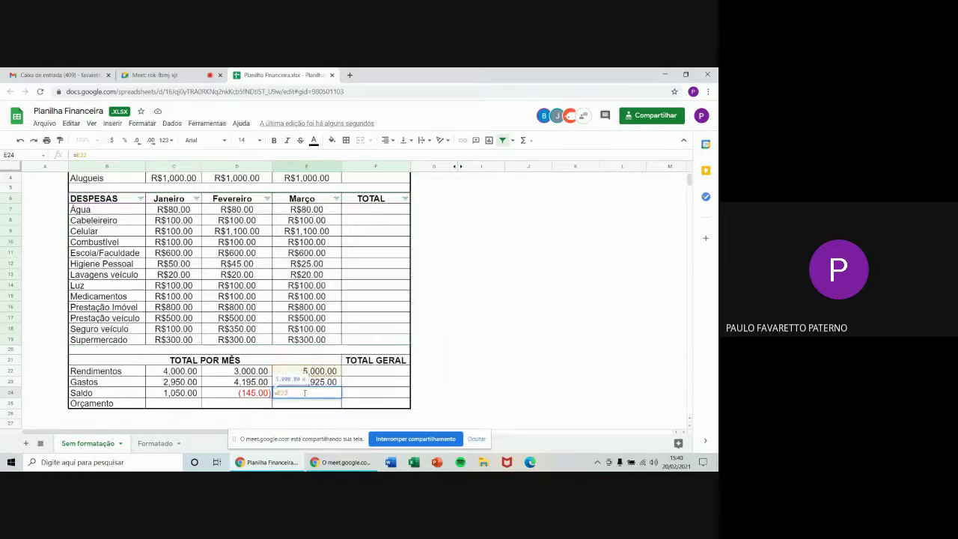
text(-E23)
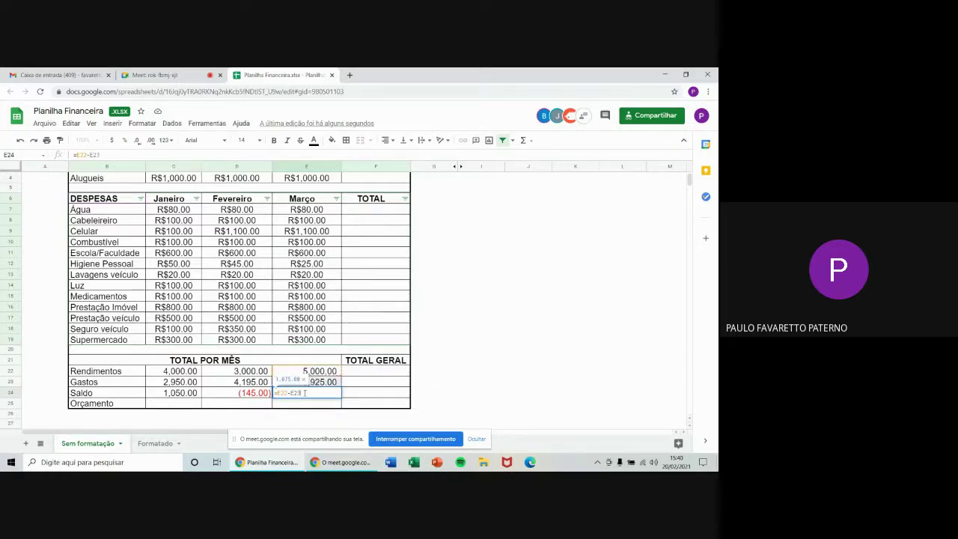
text(+)
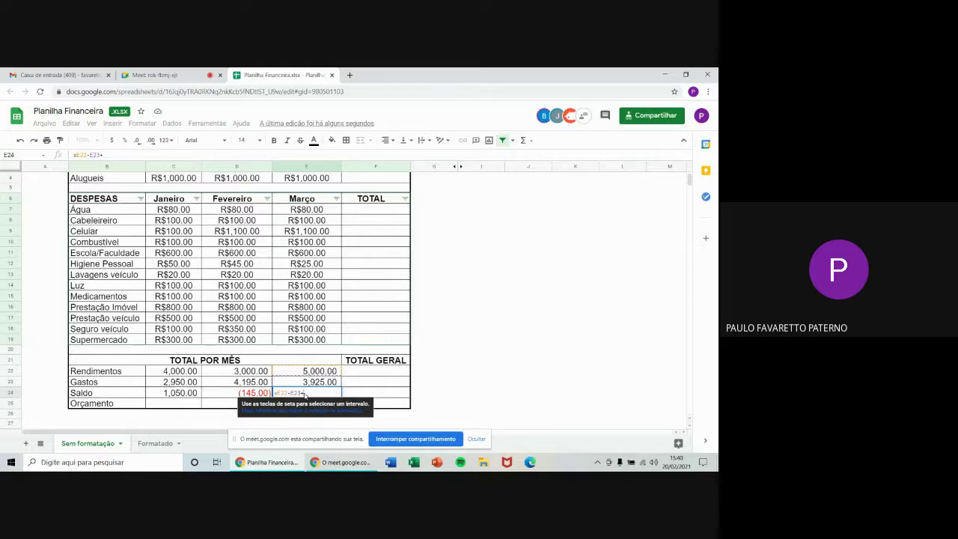
key(Left)
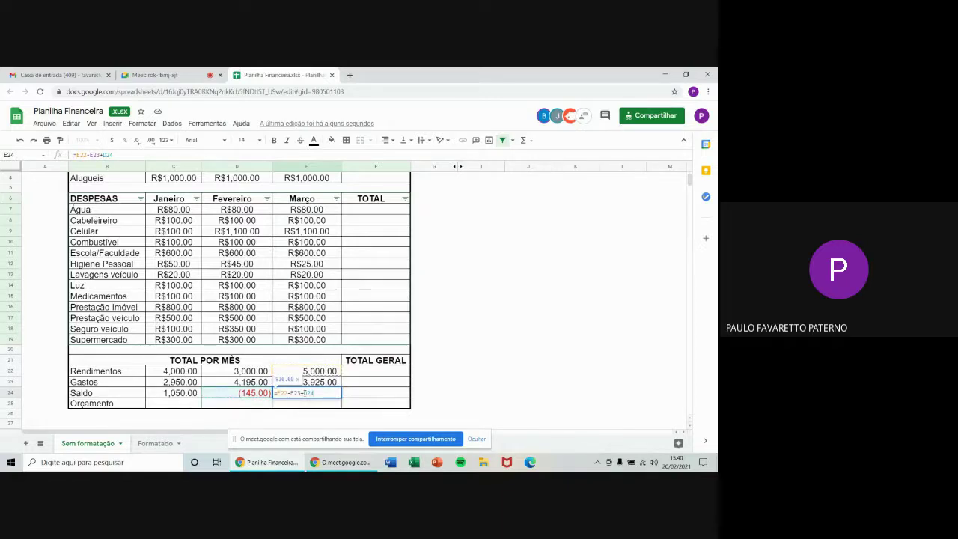
key(Return)
- Enter the formula =C22+D22+E22 in the TOTAL GERAL cell F22 to add the three months' Rendimentos
click(379, 370)
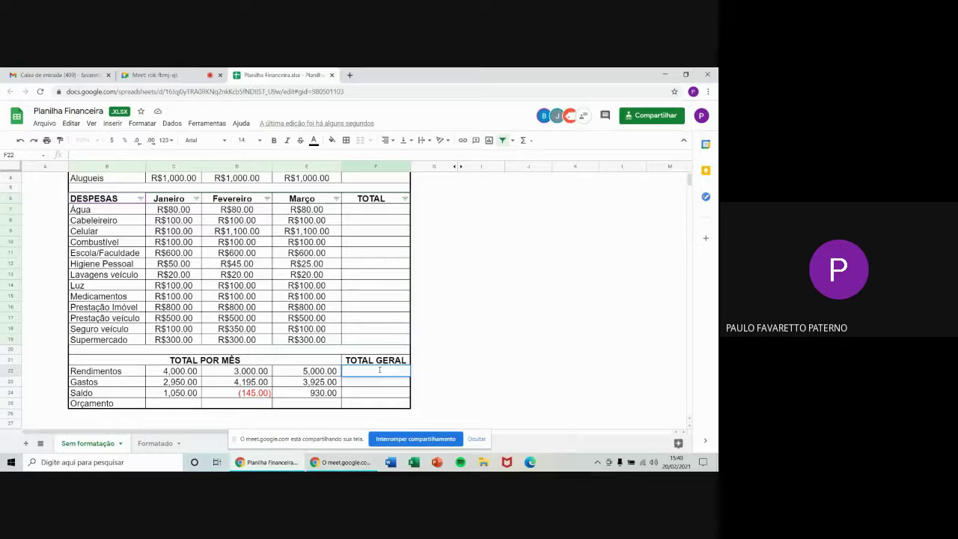
text(=)
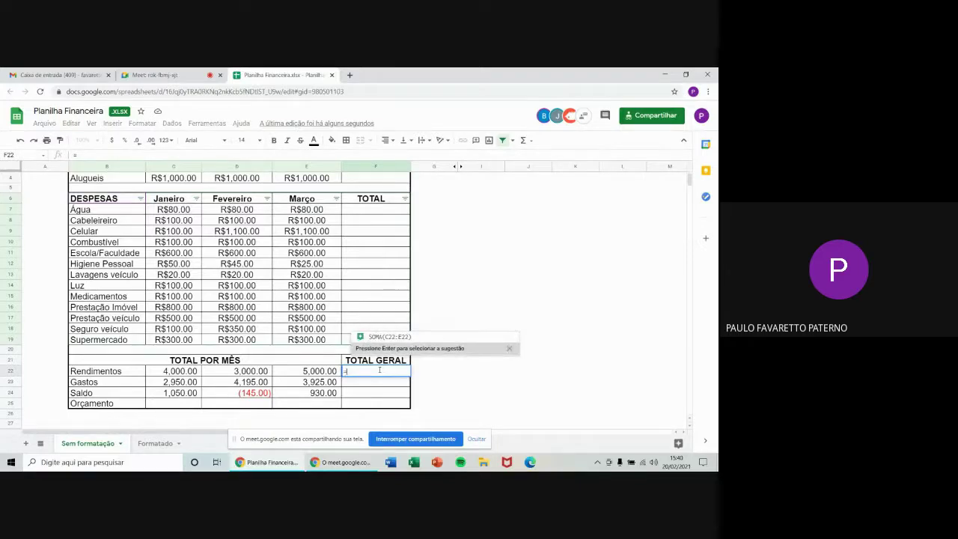
text(C22)
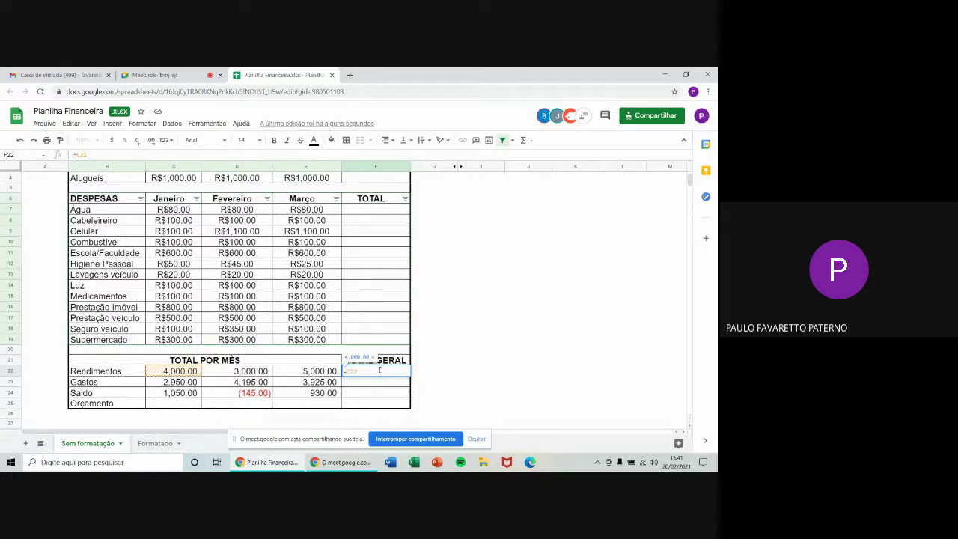
text(+D22)
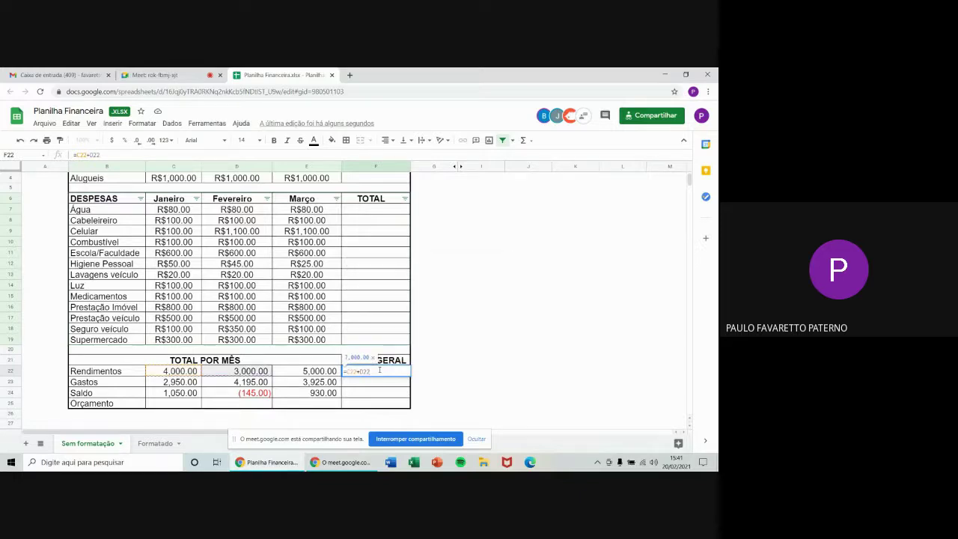
text(+)
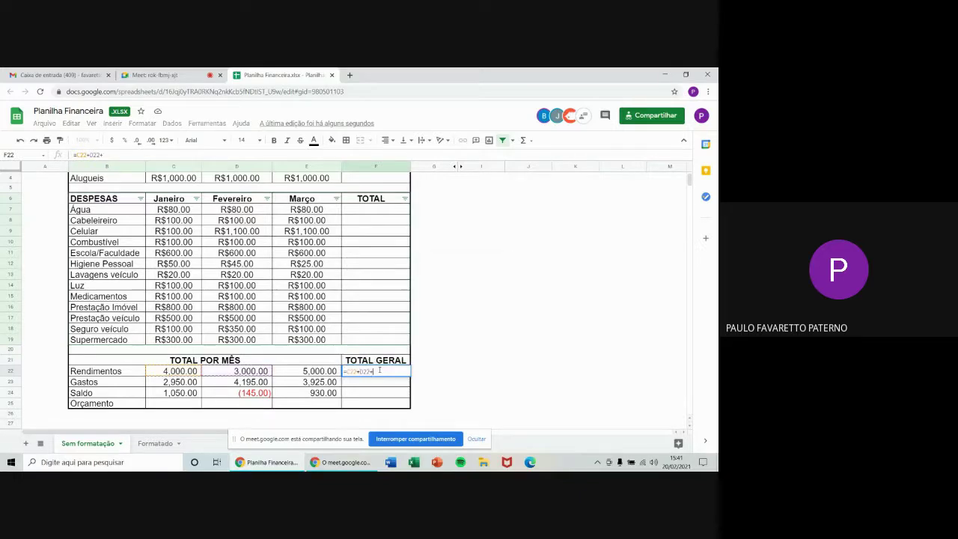
text(D2)
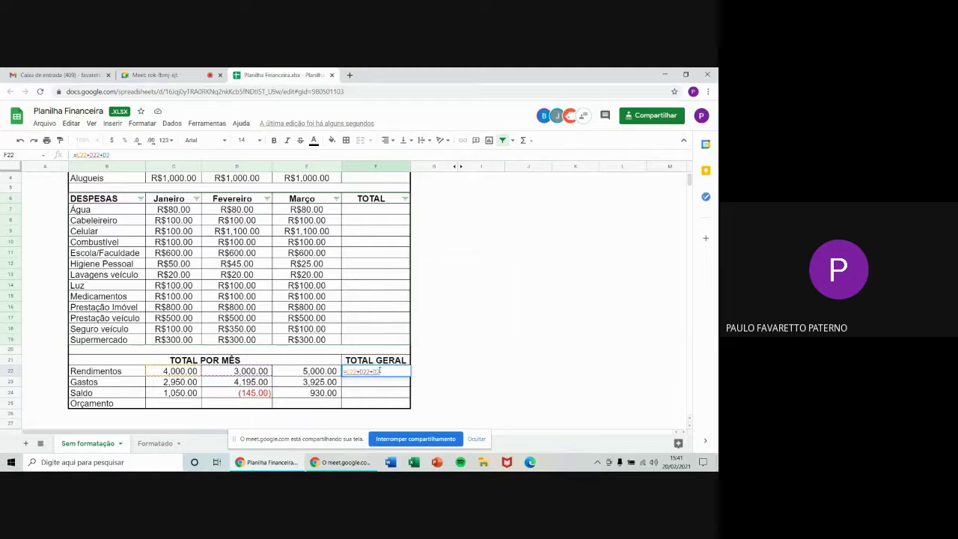
key(BackSpace)
key(BackSpace)
text(E22)
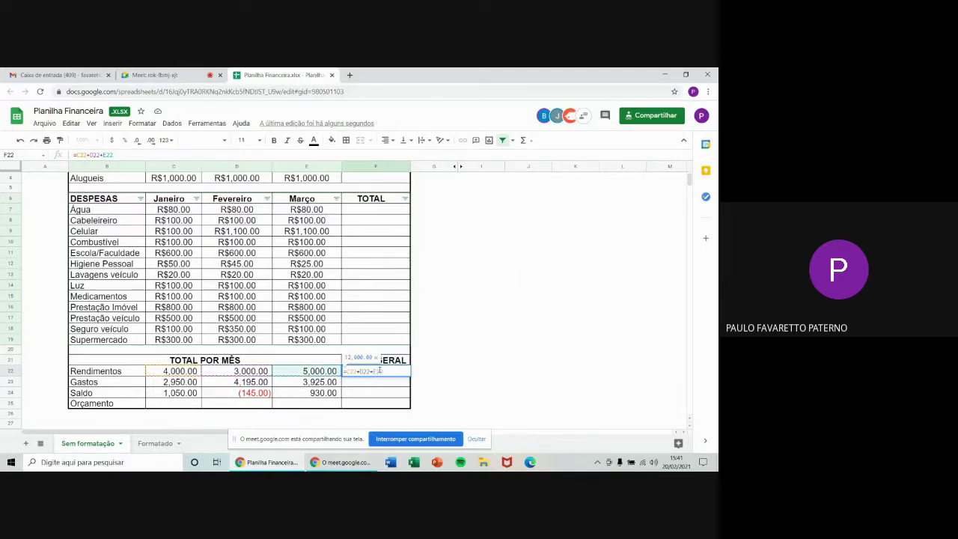
key(Return)
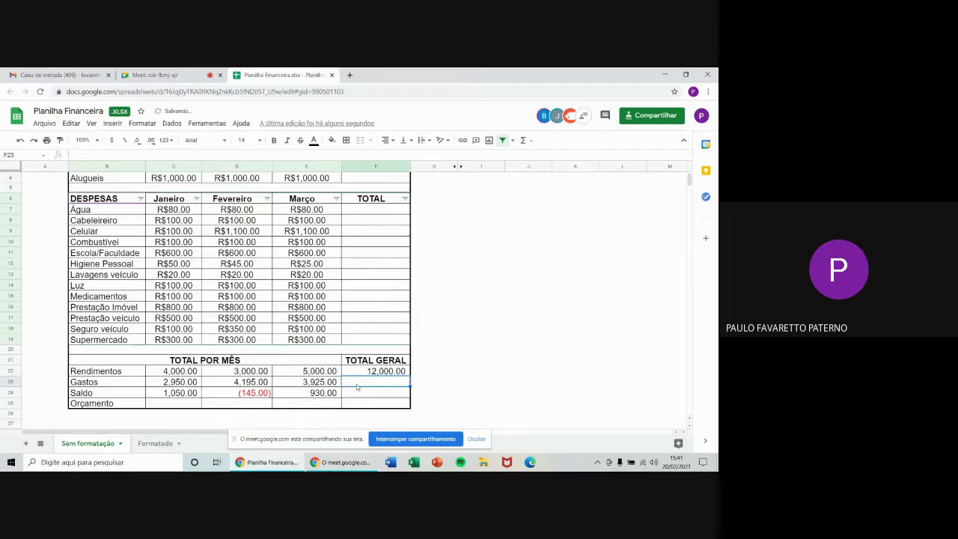
- Enter the formula =C23+D23+E23 in the TOTAL GERAL cell F23 to add the three months' Gastos
text(=)
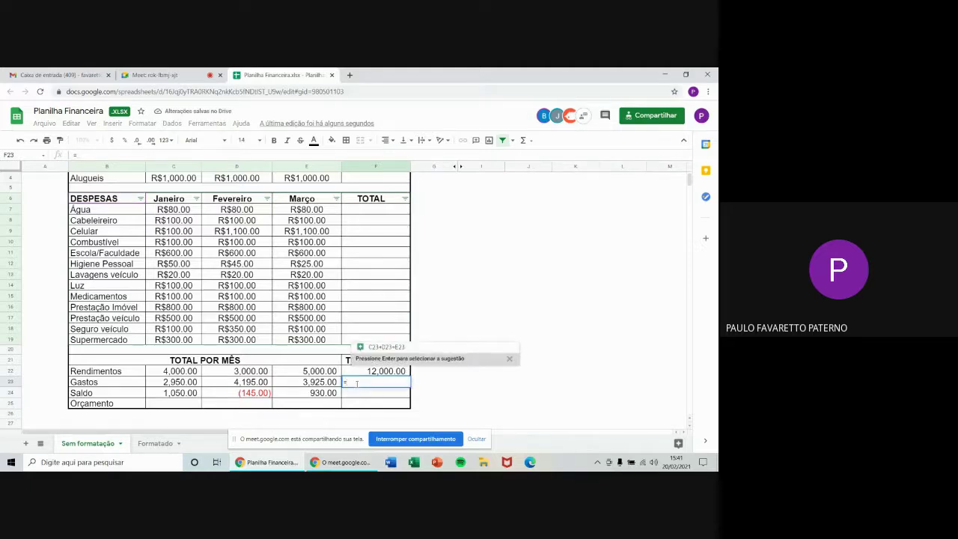
text(C23)
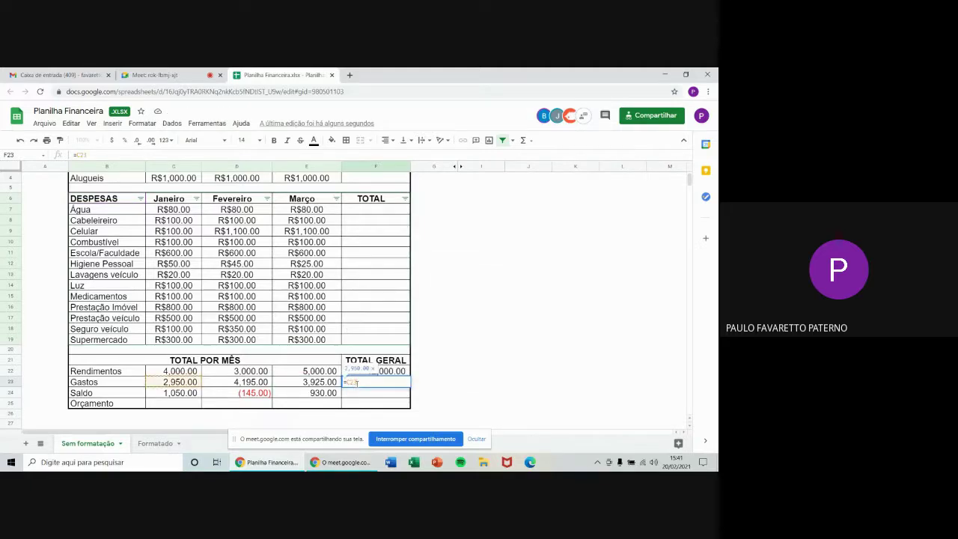
text(+D23)
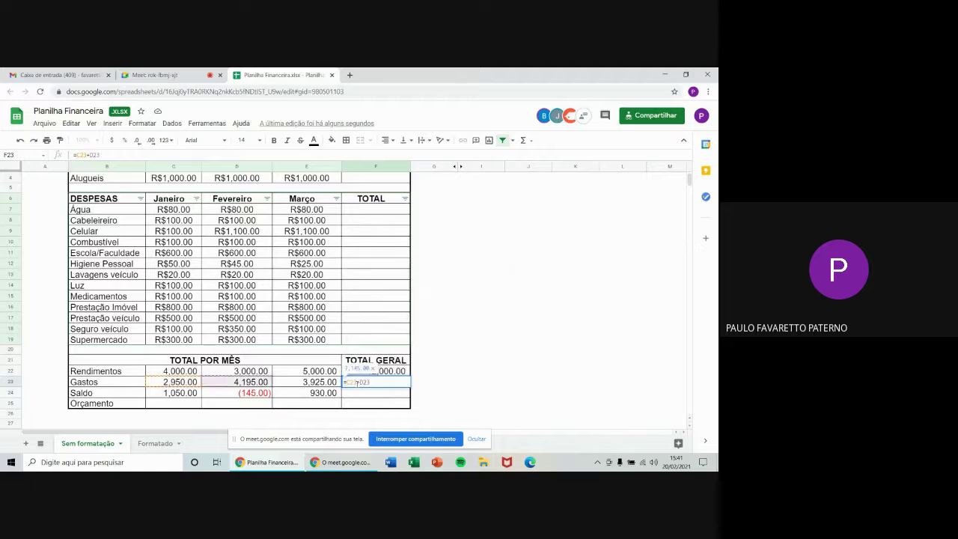
text(+)
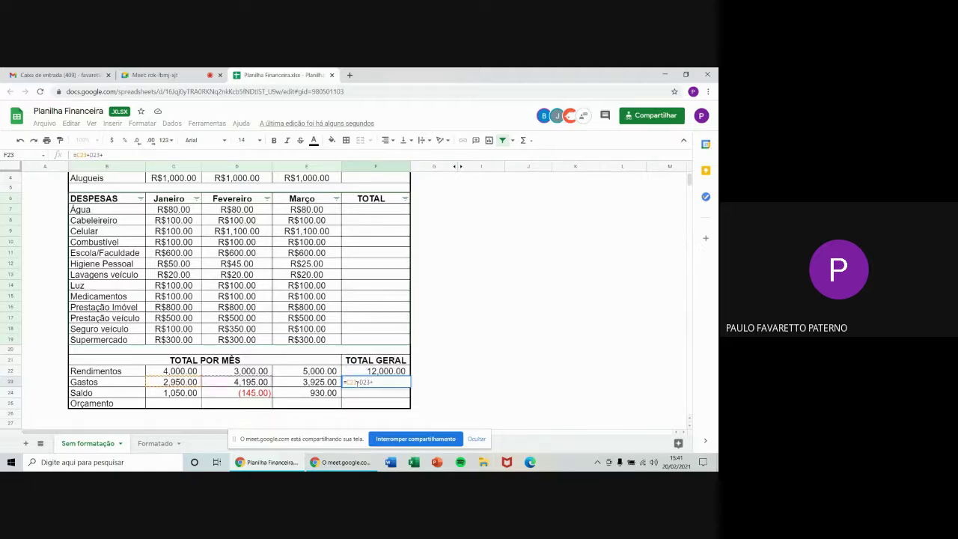
text(E23)
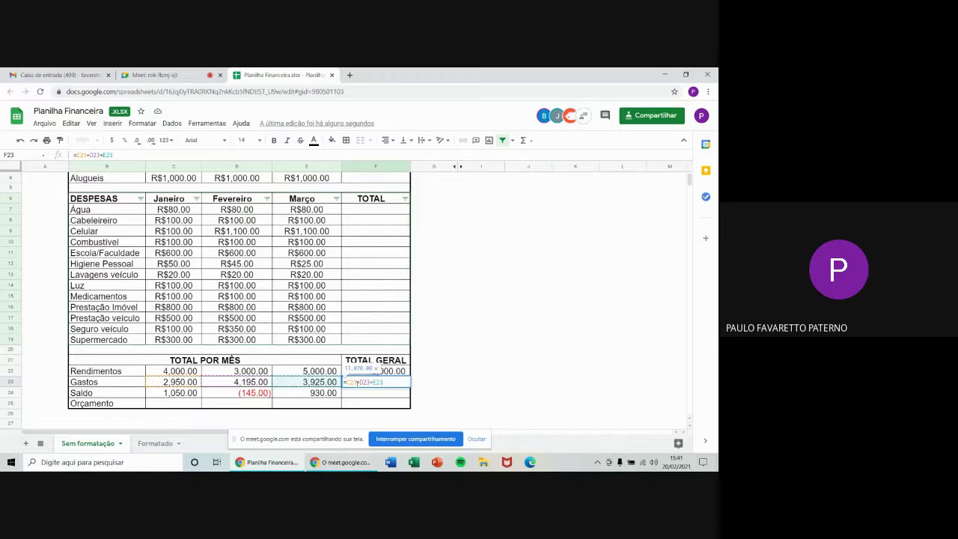
key(Return)
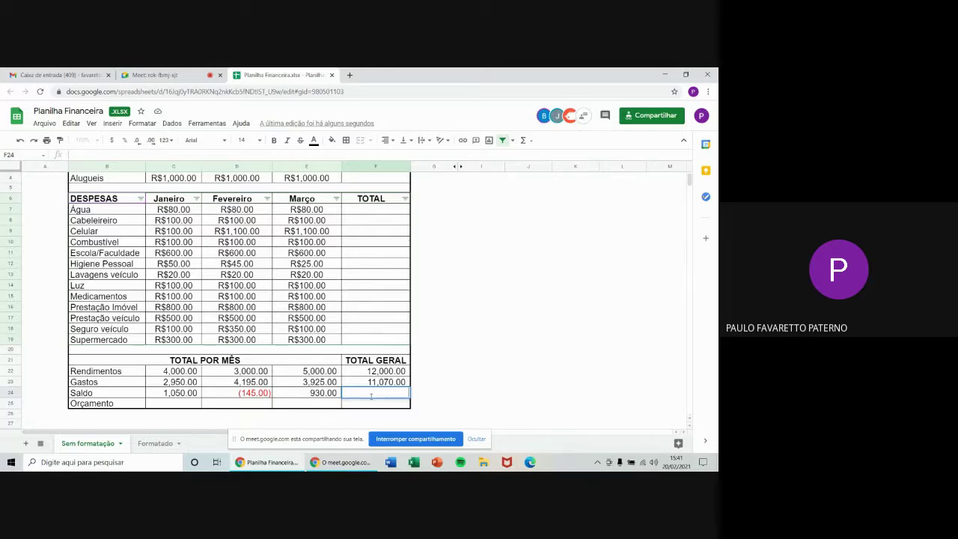
- Enter the formula =F22-F23 in the TOTAL GERAL cell F24 to subtract total expenses from total income, and review the sheet
text(=)
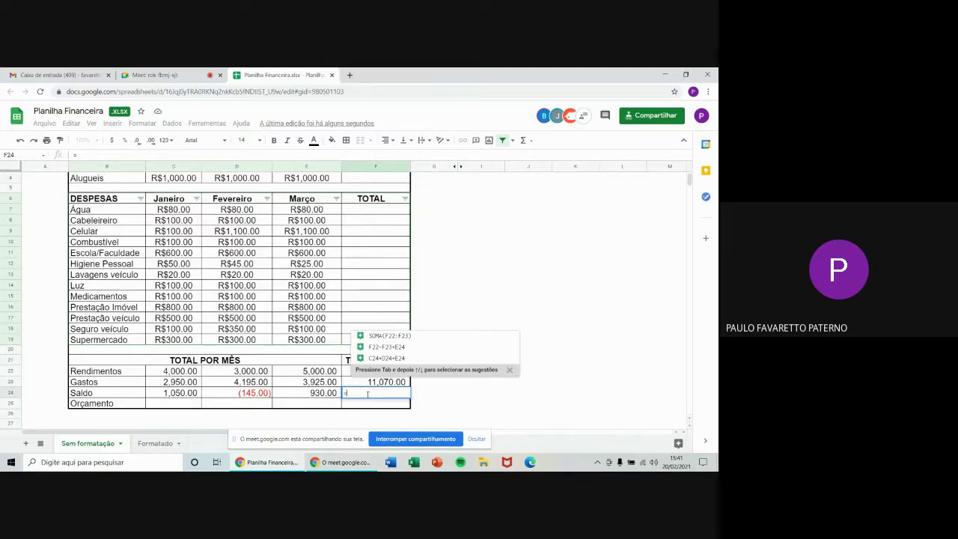
text(F22)
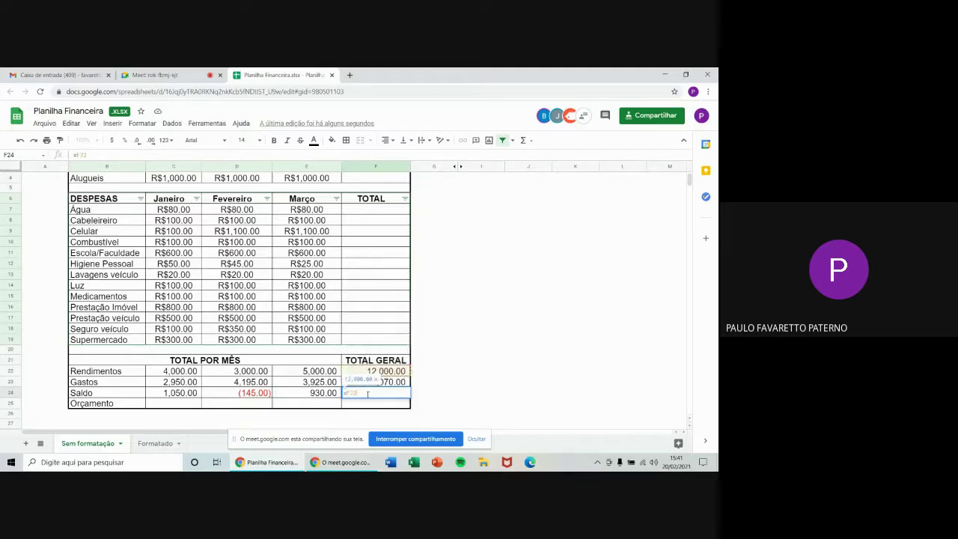
text(-F23)
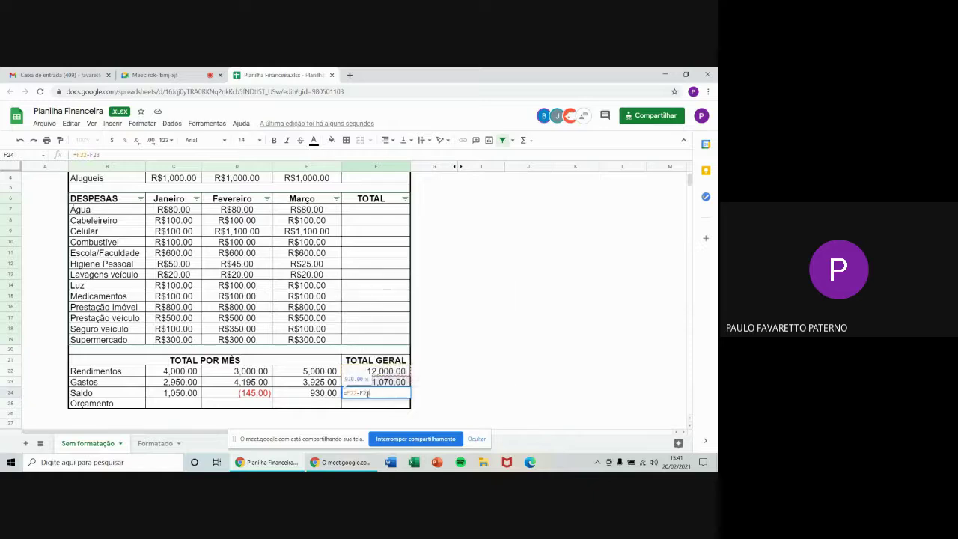
key(Return)
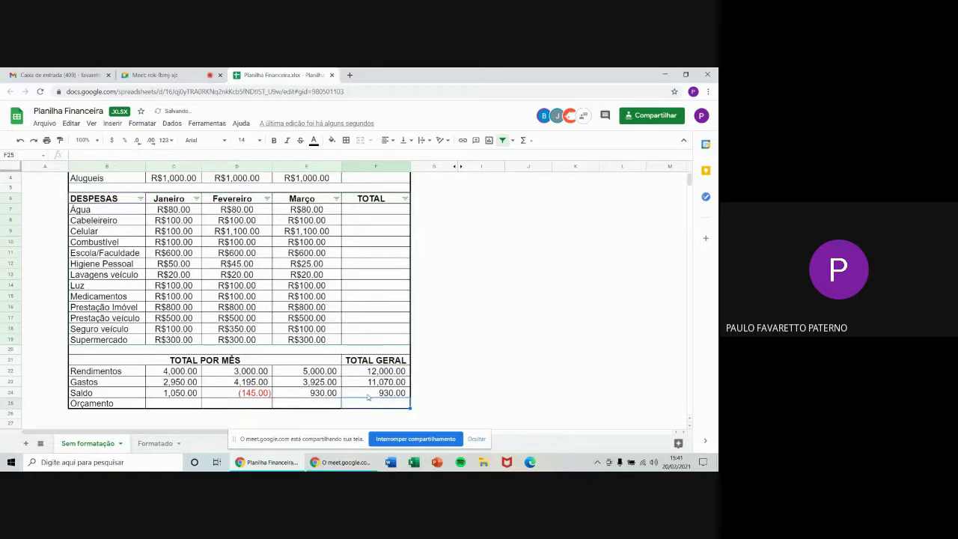
click(359, 397)
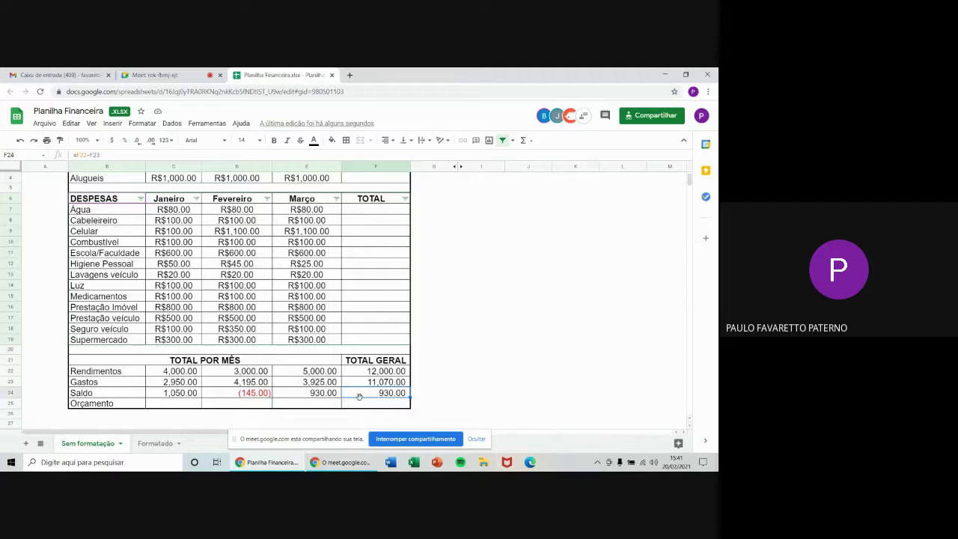
scroll(350, 386, up, 1)
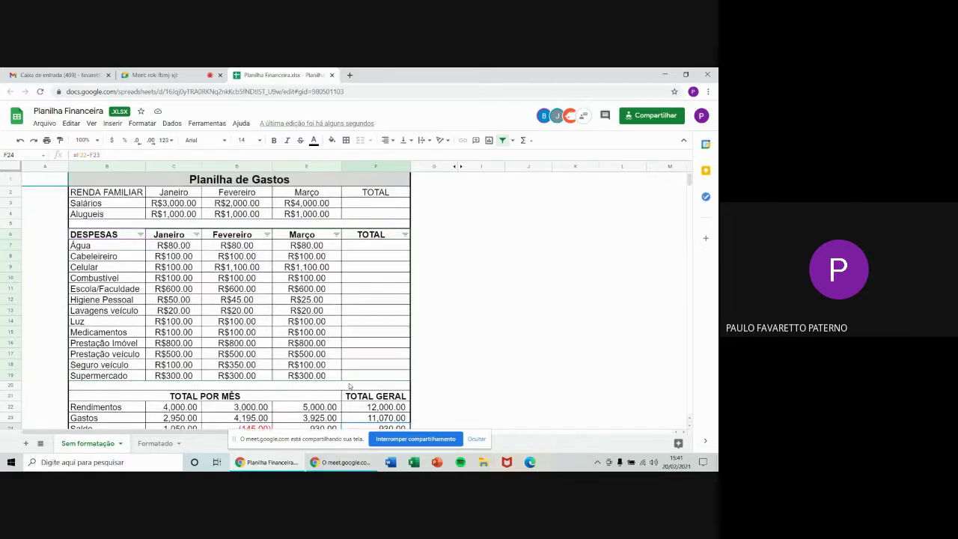
scroll(350, 385, down, 1)
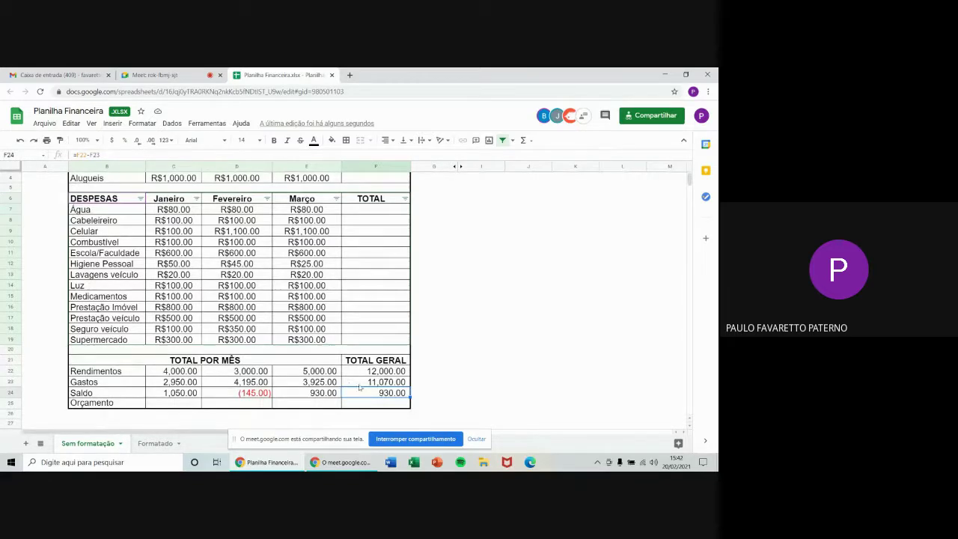
- Switch to the Google Meet call, stop the screen presentation and unmute the microphone
click(192, 71)
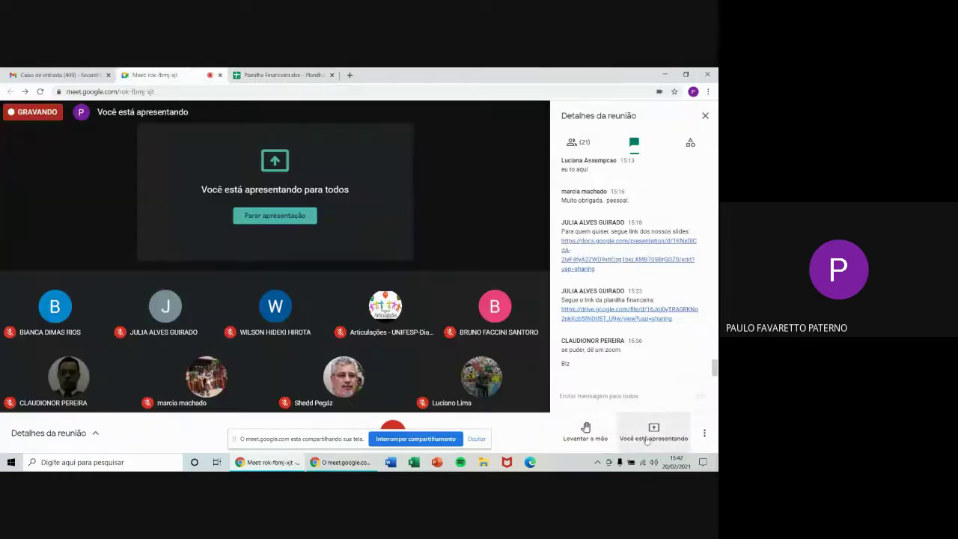
click(650, 432)
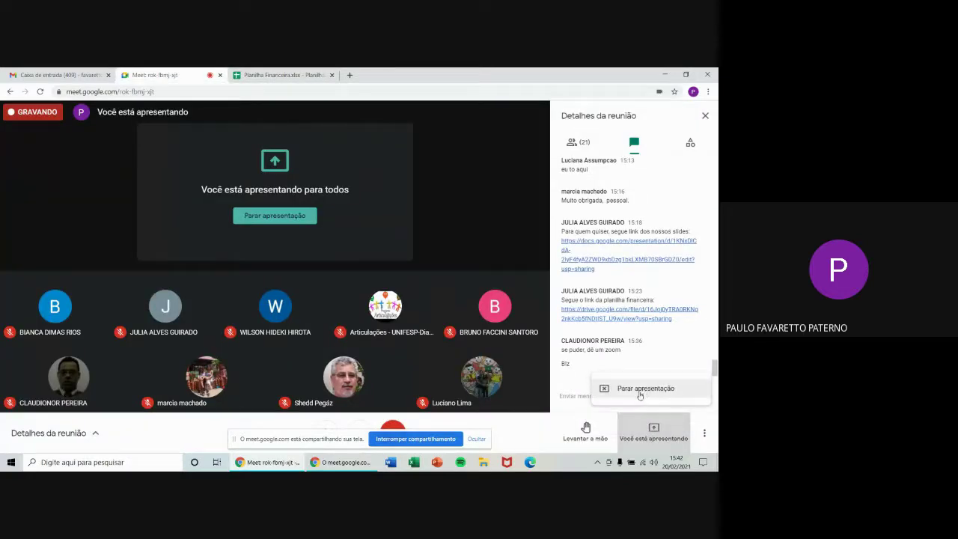
click(608, 389)
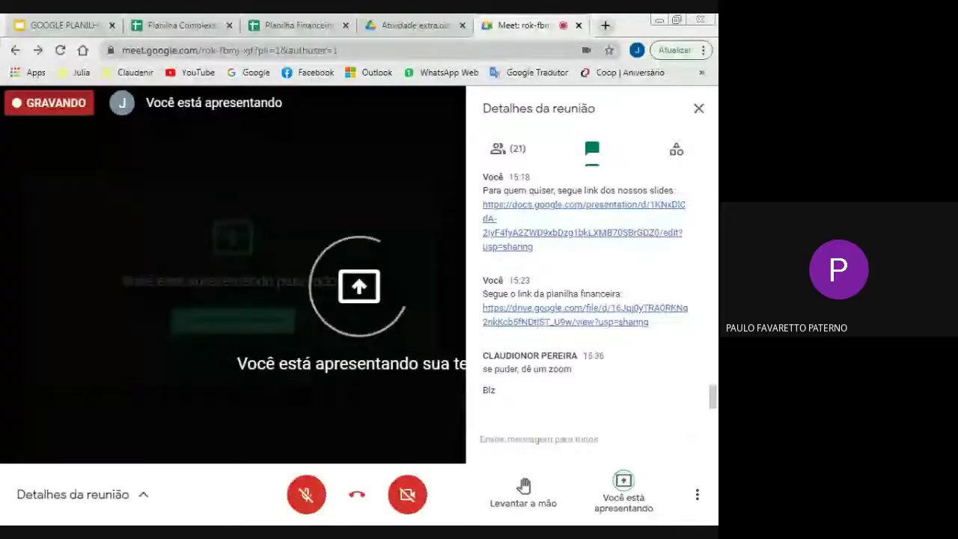
click(302, 483)
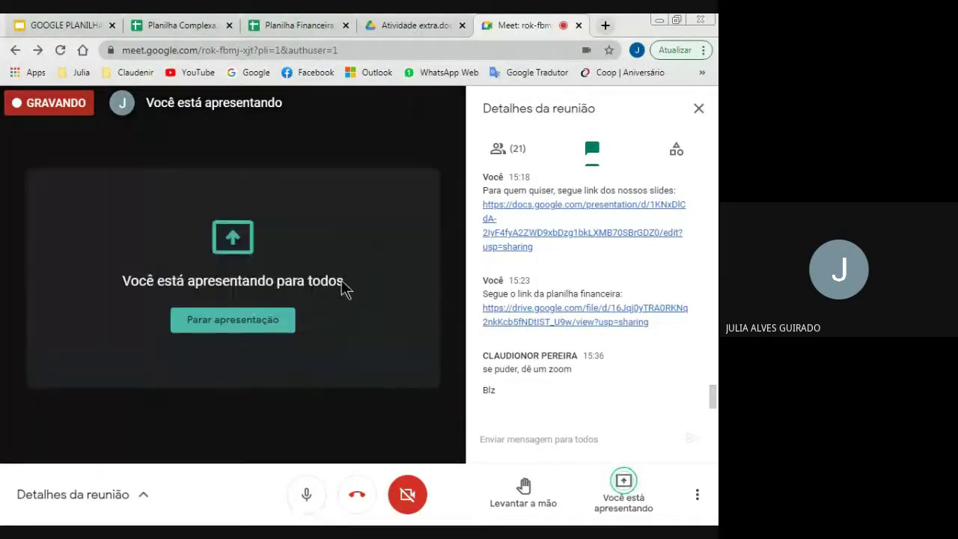
- Switch to the GOOGLE PLANILHAS-Parte 2 (Grupo 3) slides and present from slide 38 with the laser pointer turned on
click(41, 24)
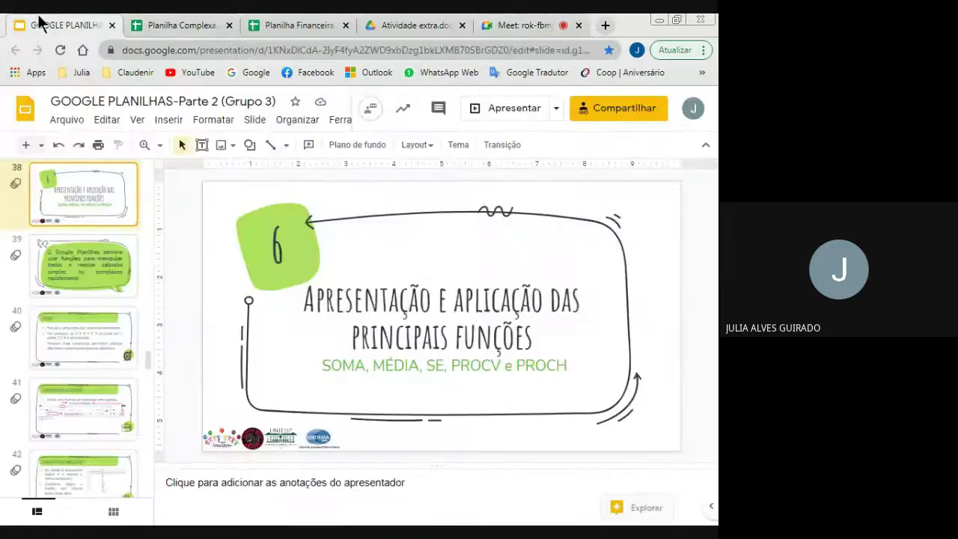
click(513, 109)
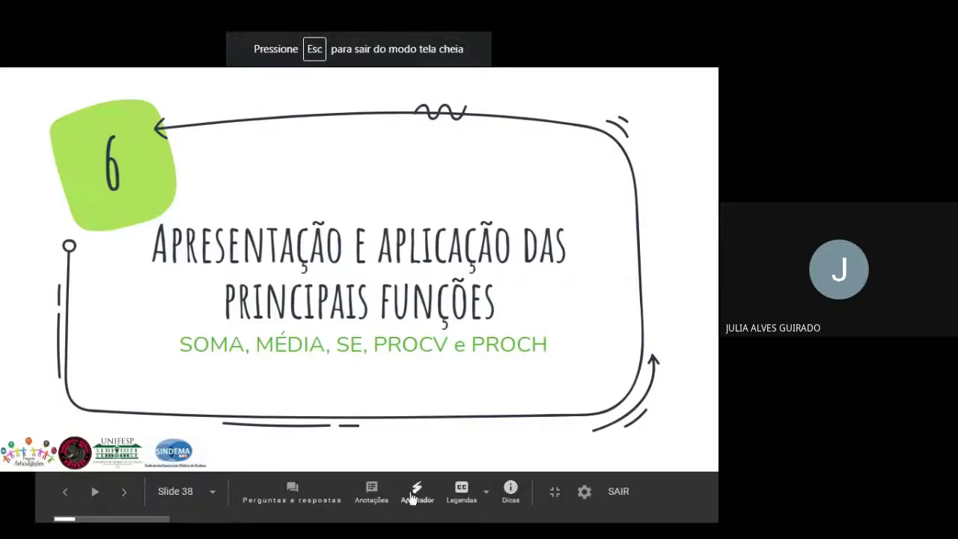
click(413, 491)
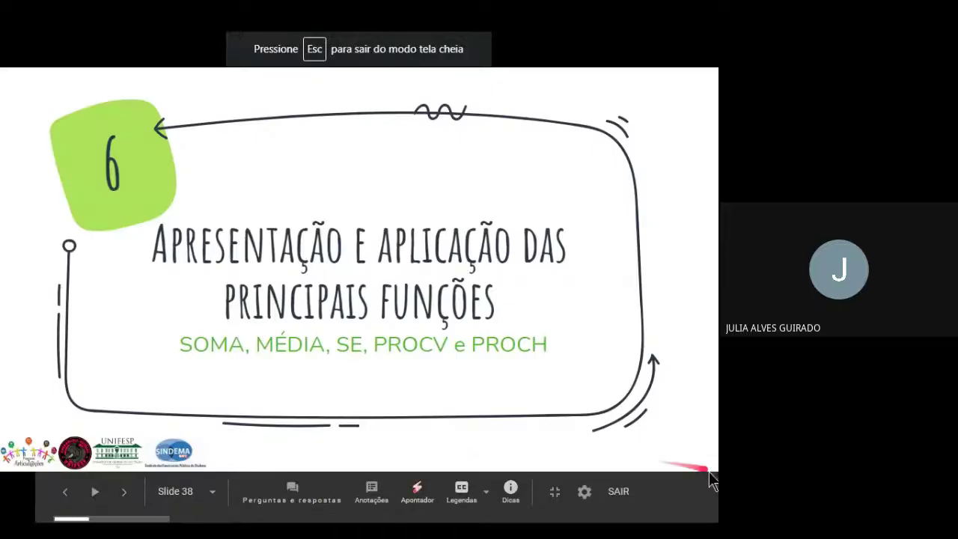
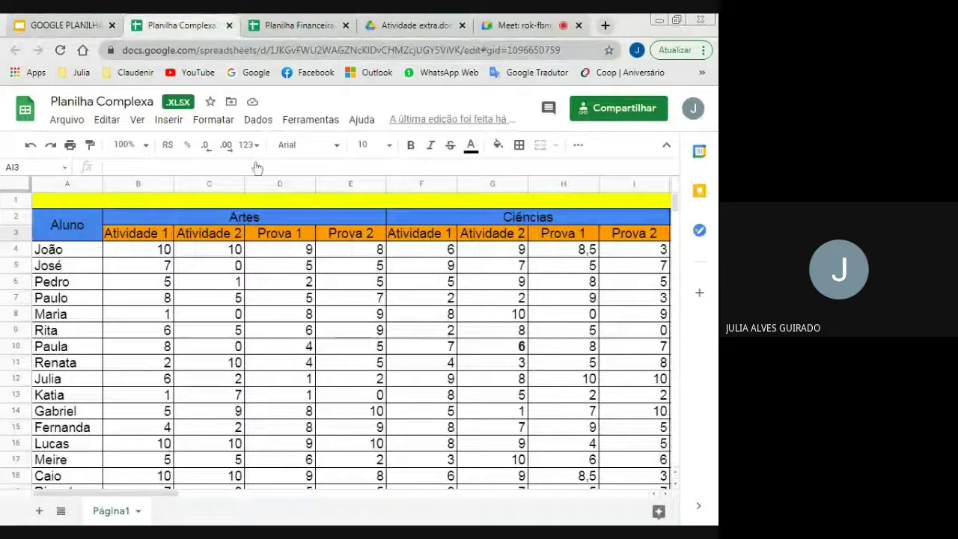
- Set the Planilha Complexa zoom to 150% and look over the grades through to the Resultado column and the formula note beside it
click(147, 146)
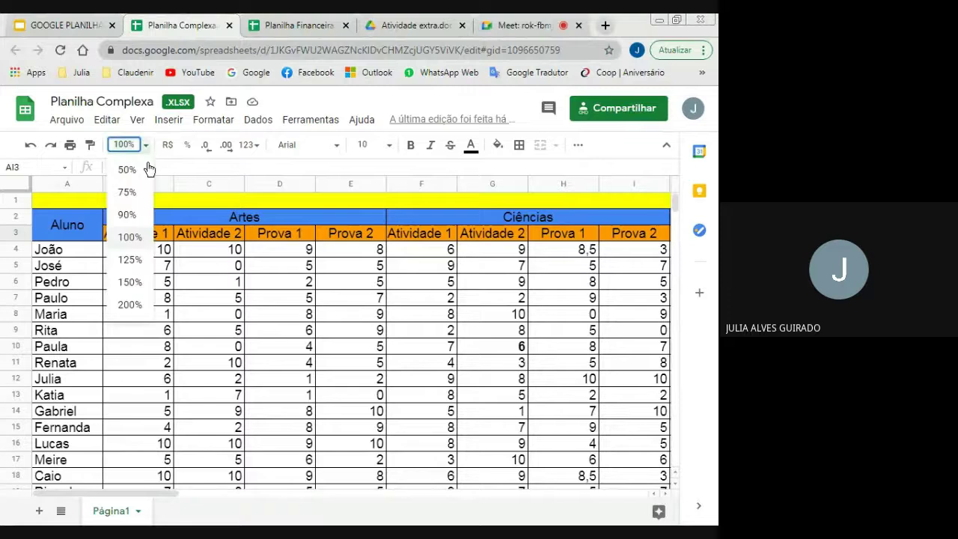
click(132, 278)
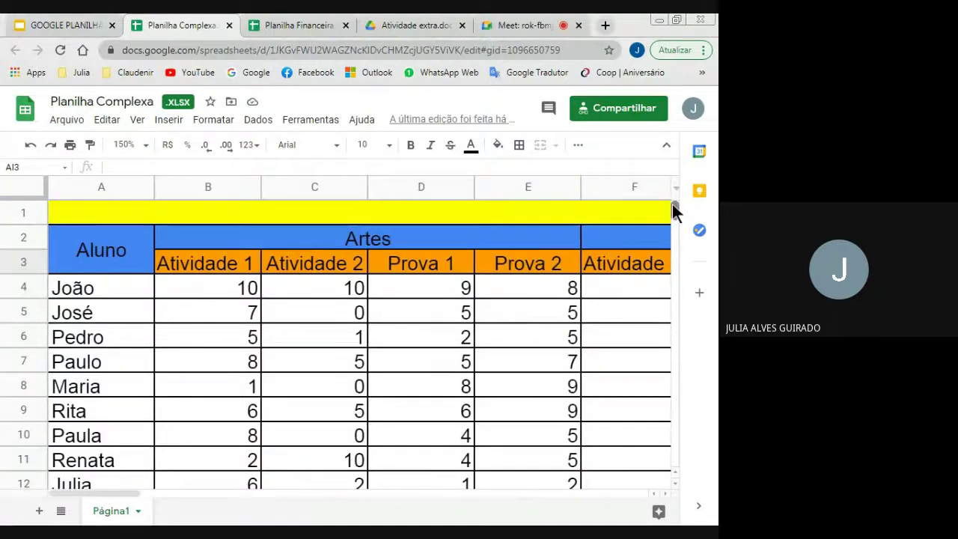
scroll(673, 207, down, 3)
mouse_move(673, 206)
mouse_down()
mouse_move(673, 220)
mouse_move(669, 197)
mouse_up()
drag(103, 493, 605, 490)
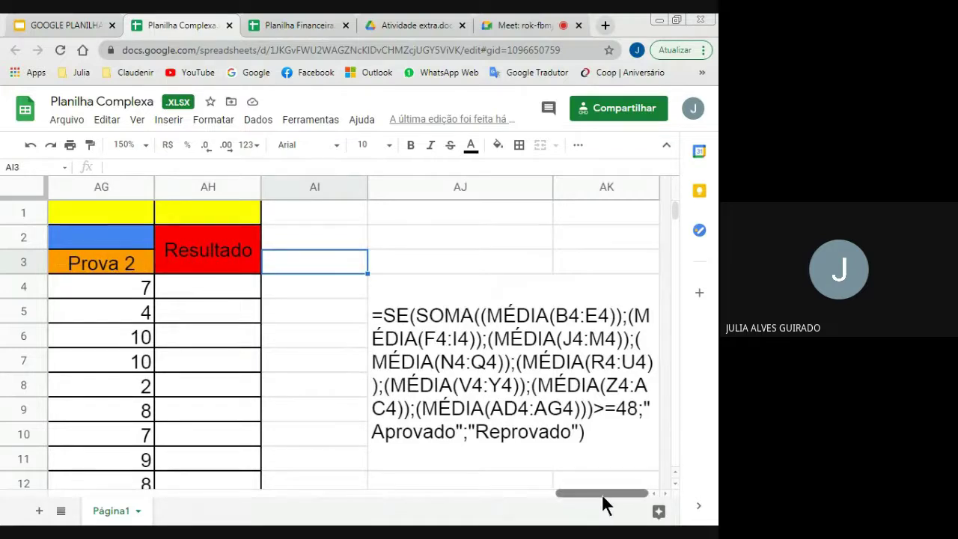
- Cut the nested SE, SOMA and MÉDIA formula (>=48;"Aprovado";"Reprovado") from merged cell AJ4:AK11 and enter it as a live formula in Resultado cell AH4
click(631, 424)
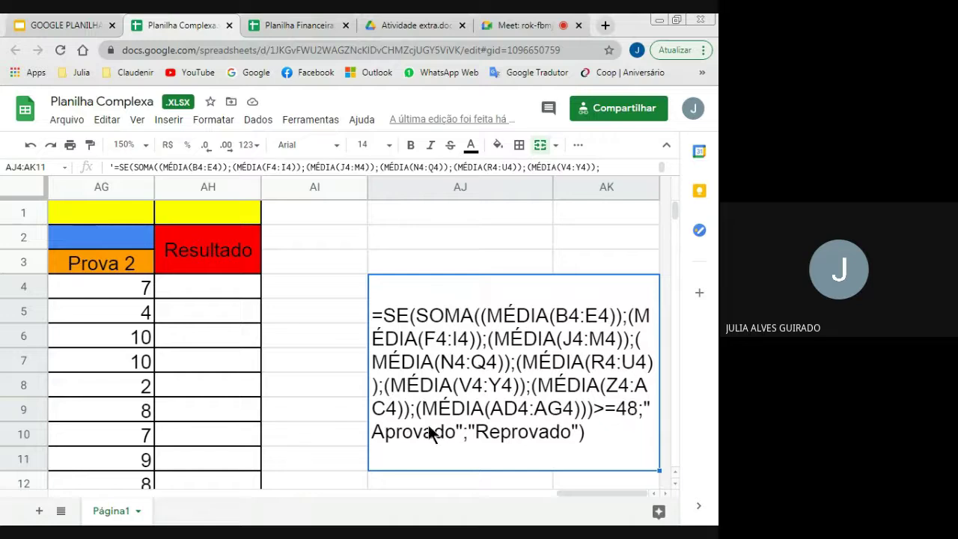
click(112, 168)
text(')
drag(113, 168, 606, 193)
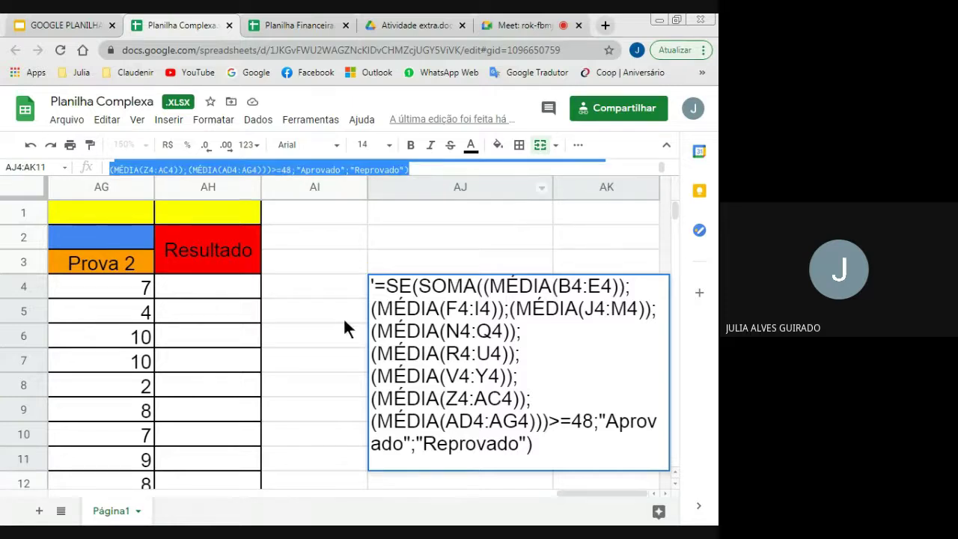
key(ctrl+x)
click(220, 288)
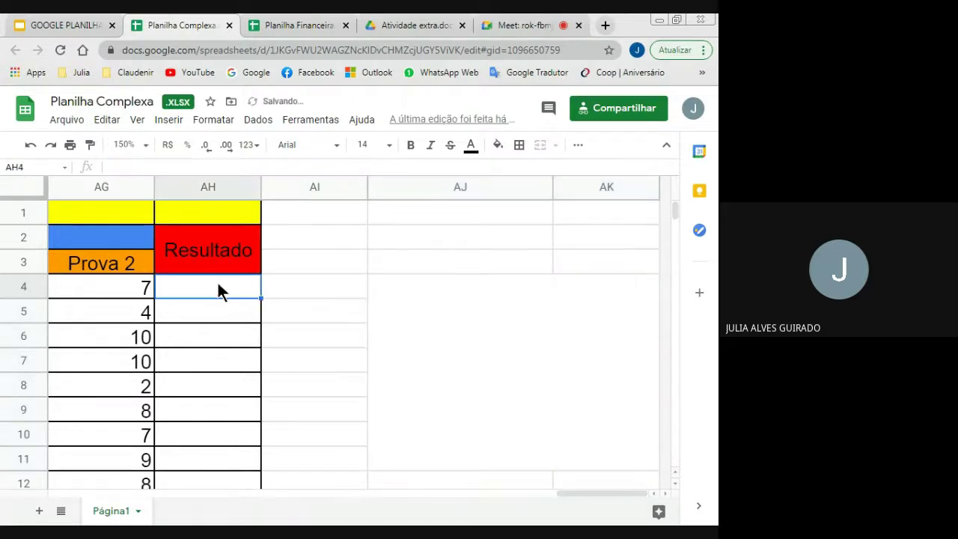
key(ctrl+v)
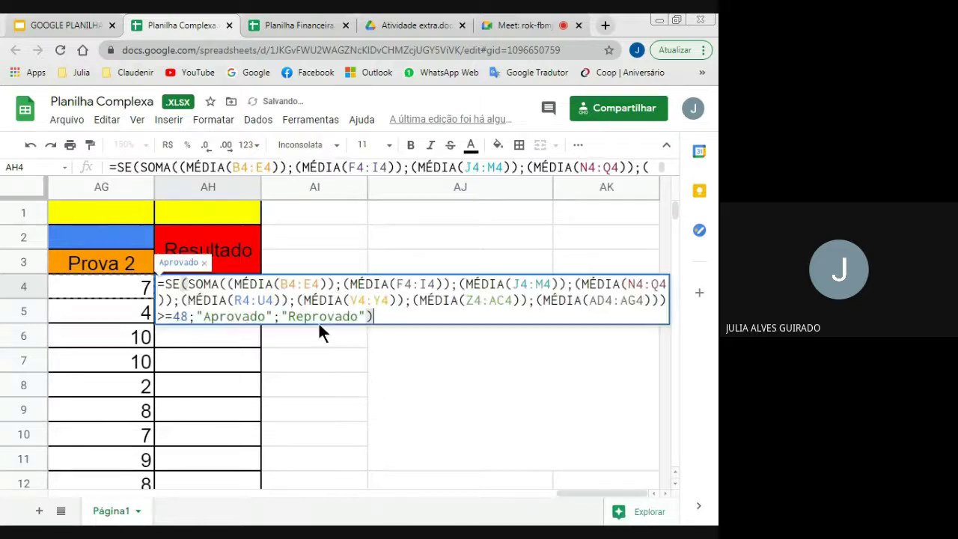
key(F2)
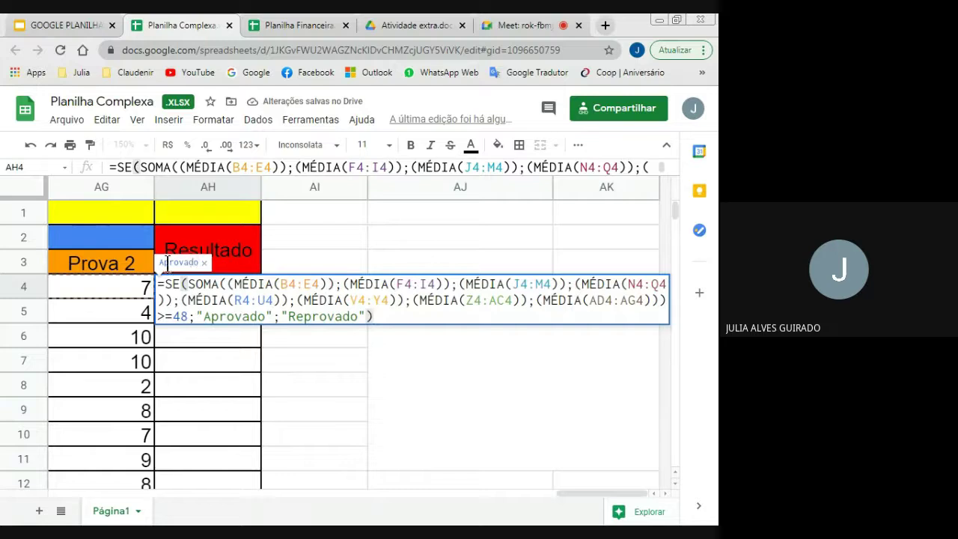
key(Return)
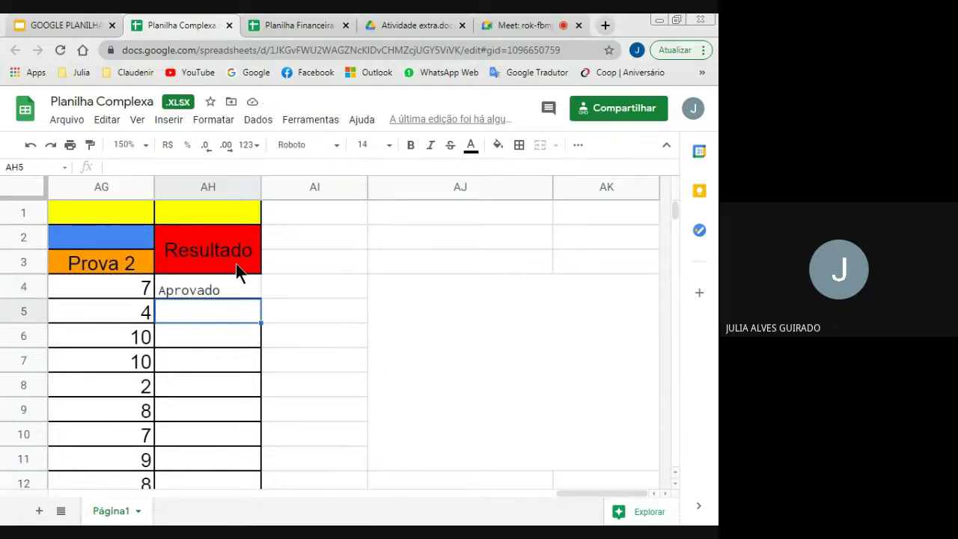
- Fill the AH4 formula down the Resultado column and review its MÉDIA ranges B4:E4, F4:I4 and J4:M4 without changing them
click(240, 286)
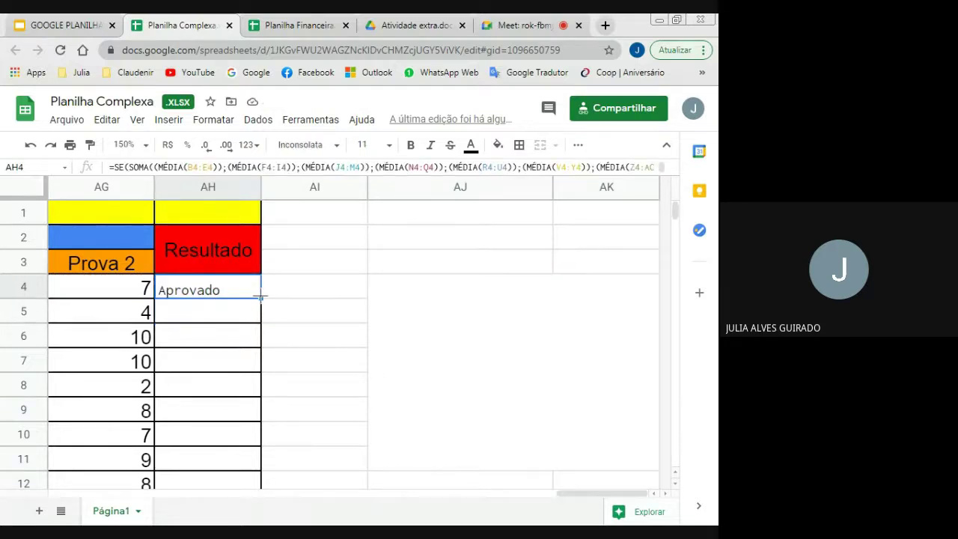
double_click(260, 297)
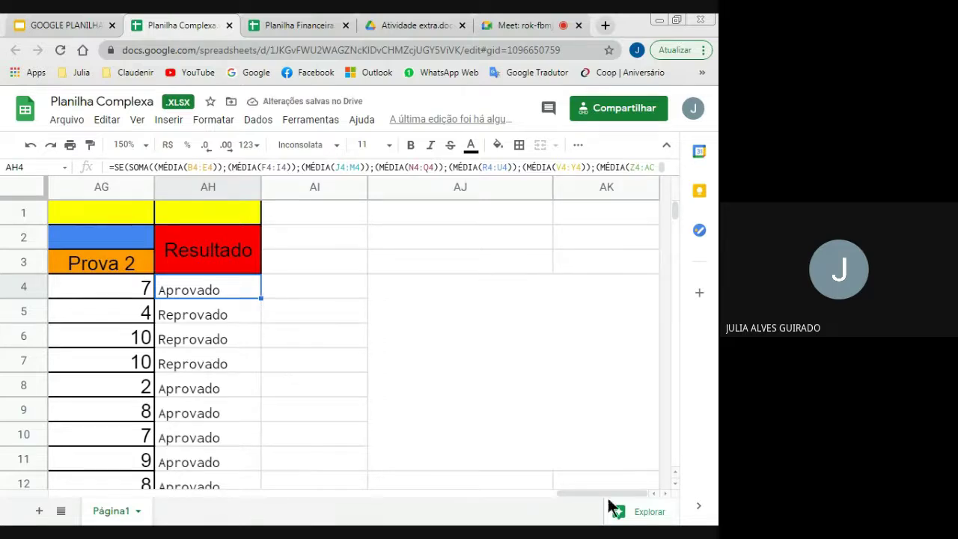
drag(612, 493, 599, 492)
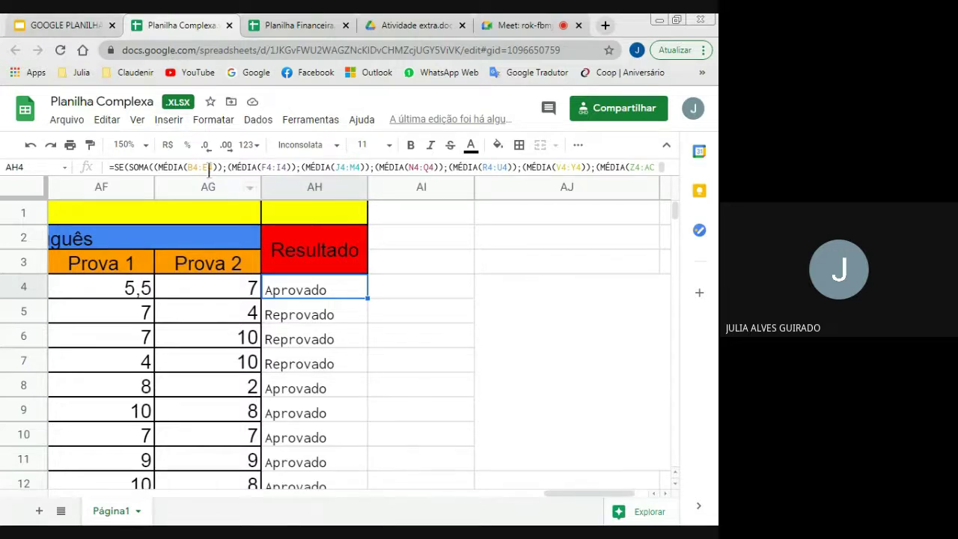
click(214, 163)
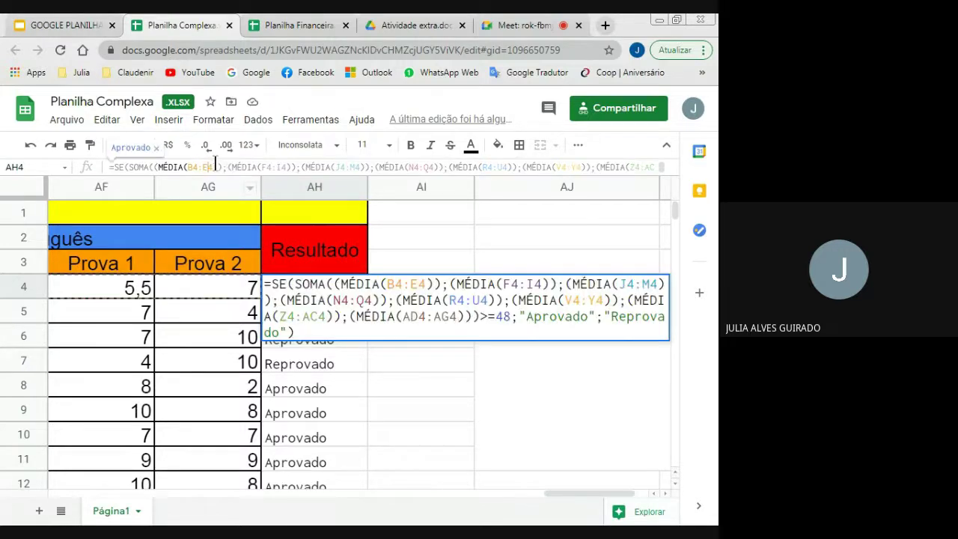
click(259, 168)
click(358, 167)
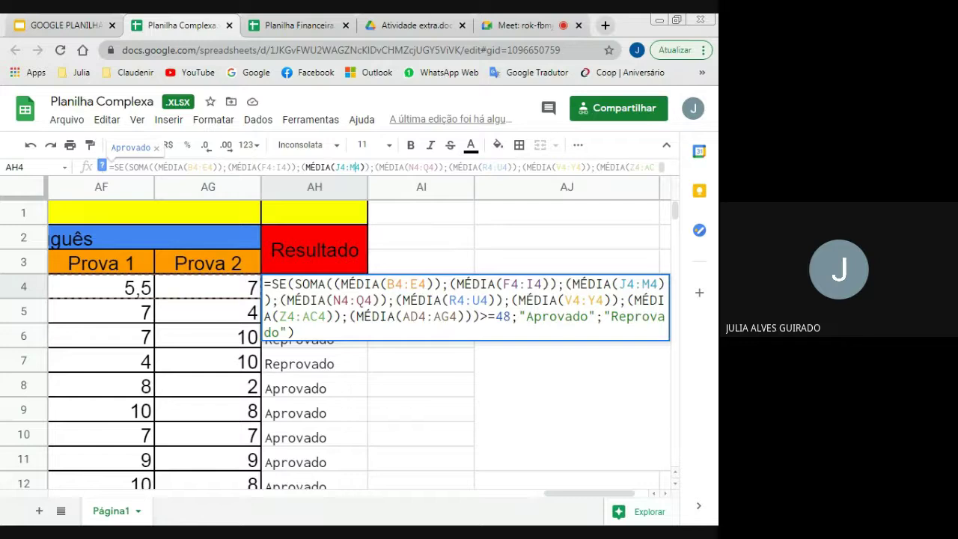
key(Return)
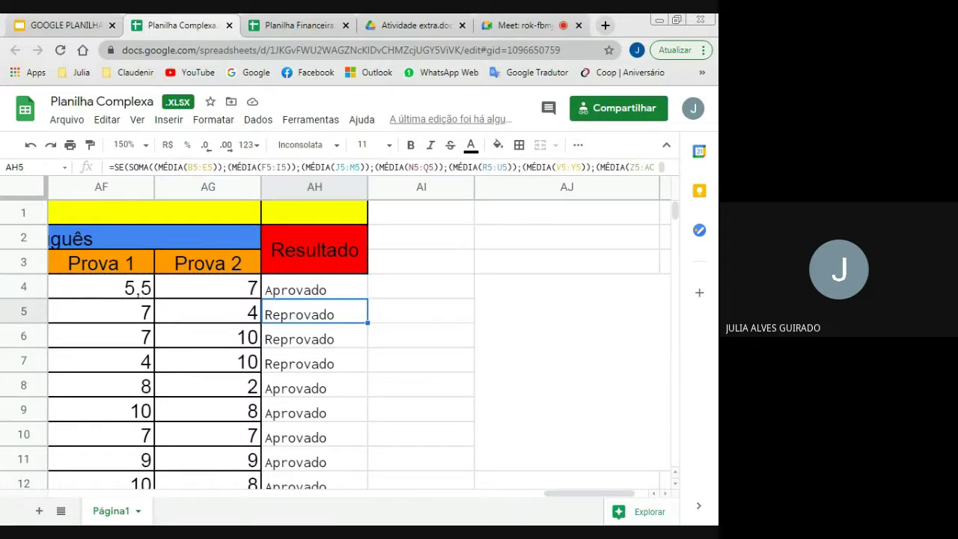
- Present slides 61 and 62 of GOOGLE PLANILHAS-Parte 2, leave the slideshow and switch to the Planilha Financeira spreadsheet
click(81, 24)
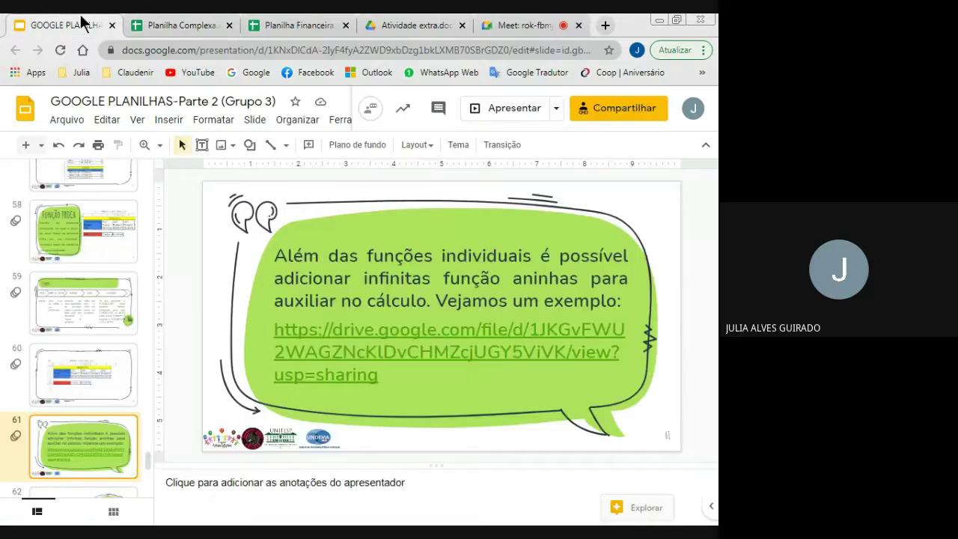
click(473, 106)
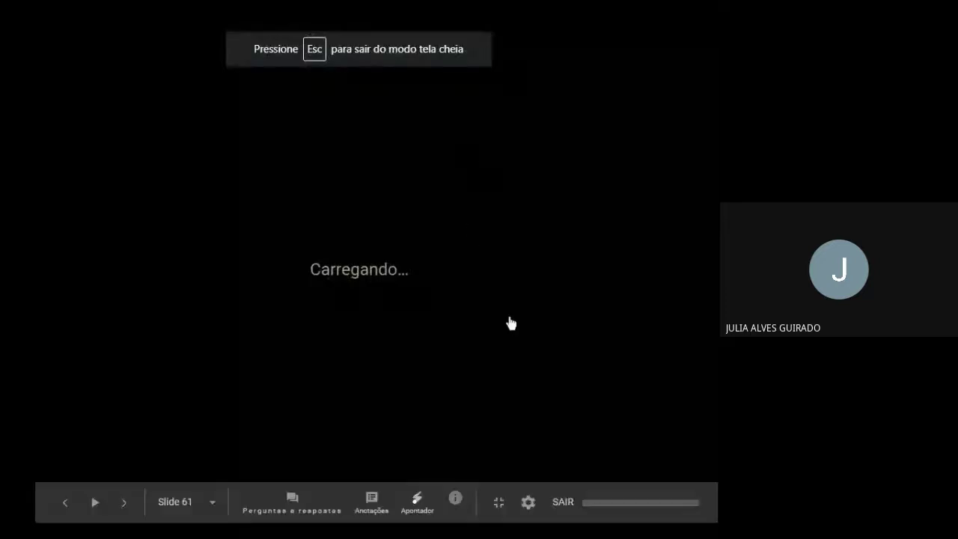
key(Right)
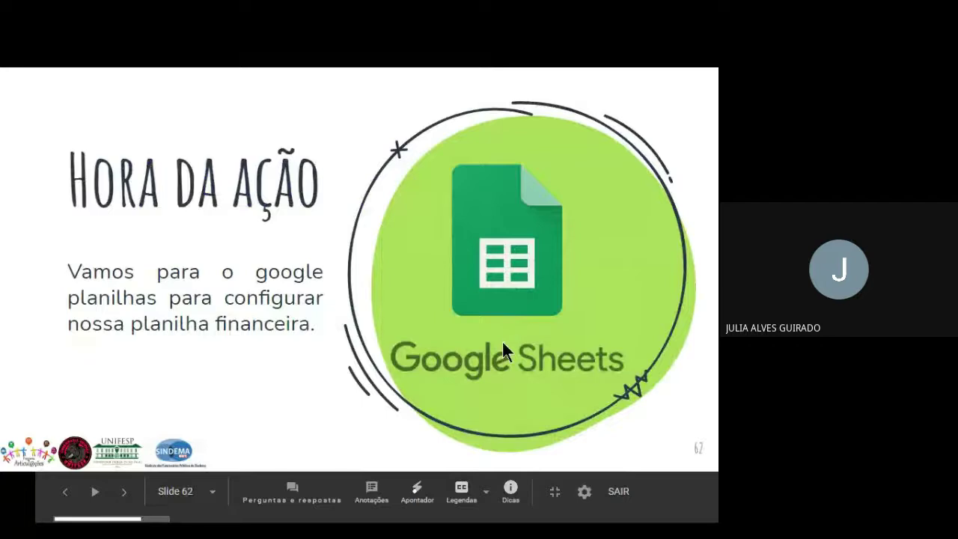
key(Escape)
click(275, 23)
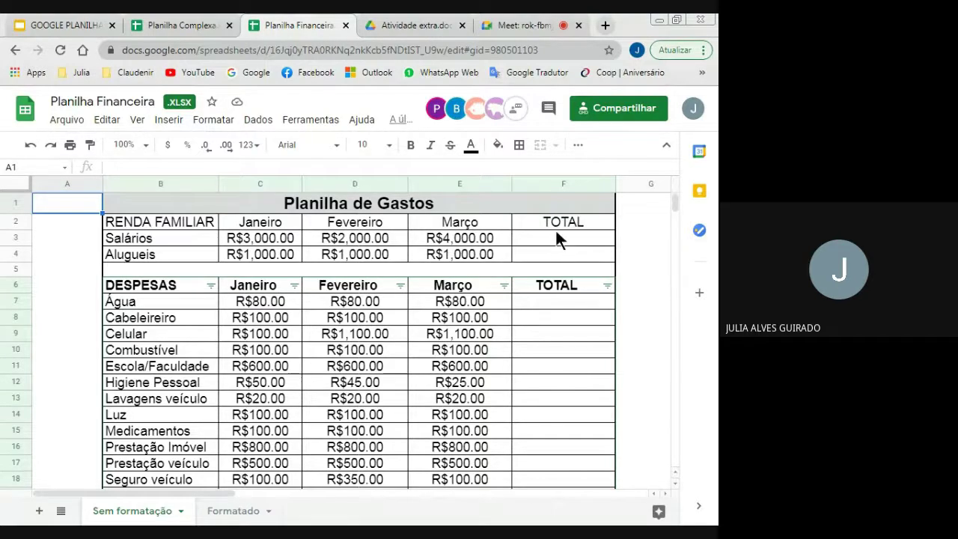
- Insert the SOMA function in the Salários TOTAL cell F3 with the range C3:E3 and check the entered formula
click(535, 237)
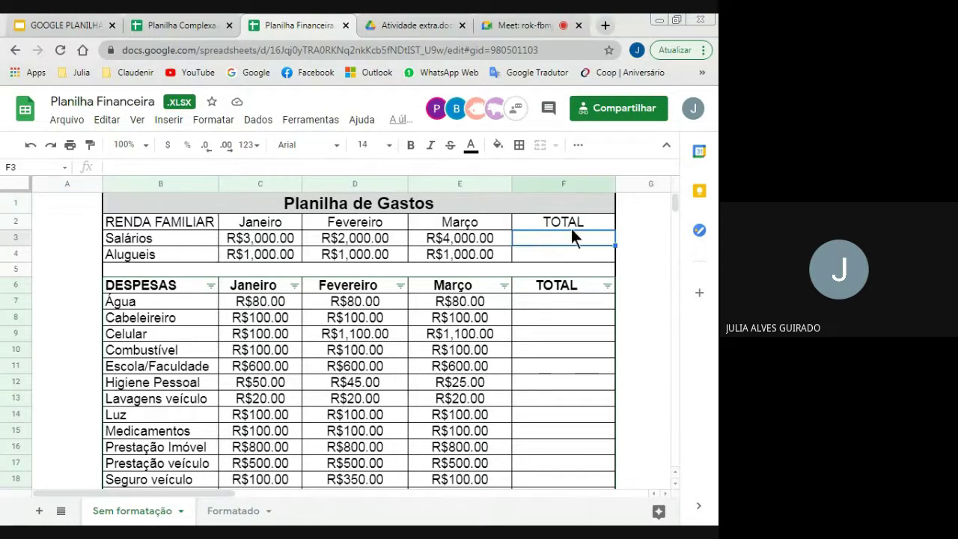
click(171, 126)
mouse_move(238, 404)
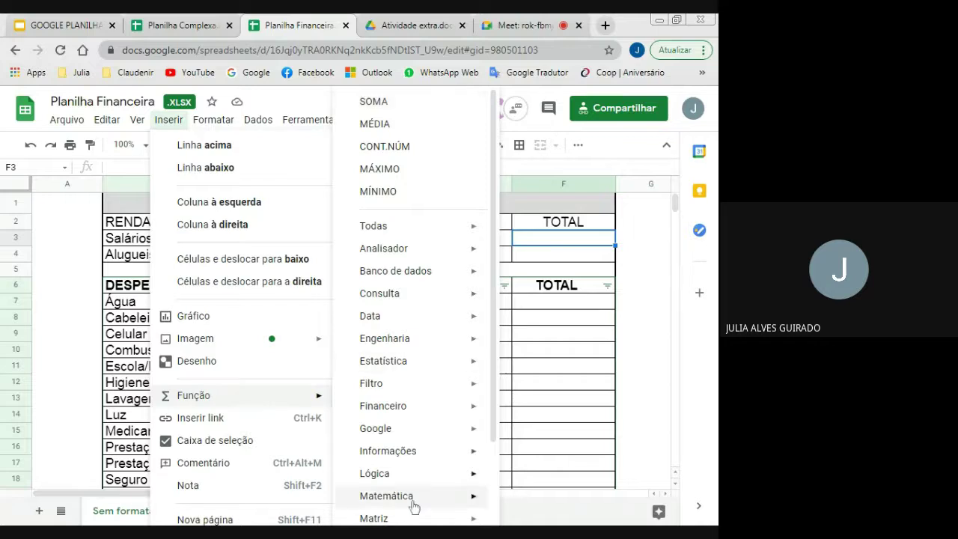
click(404, 107)
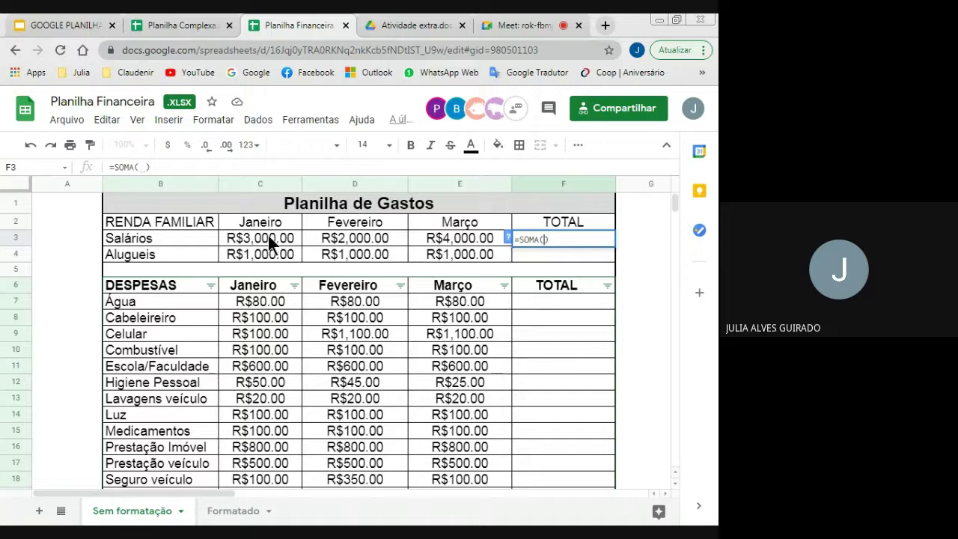
drag(268, 235, 434, 241)
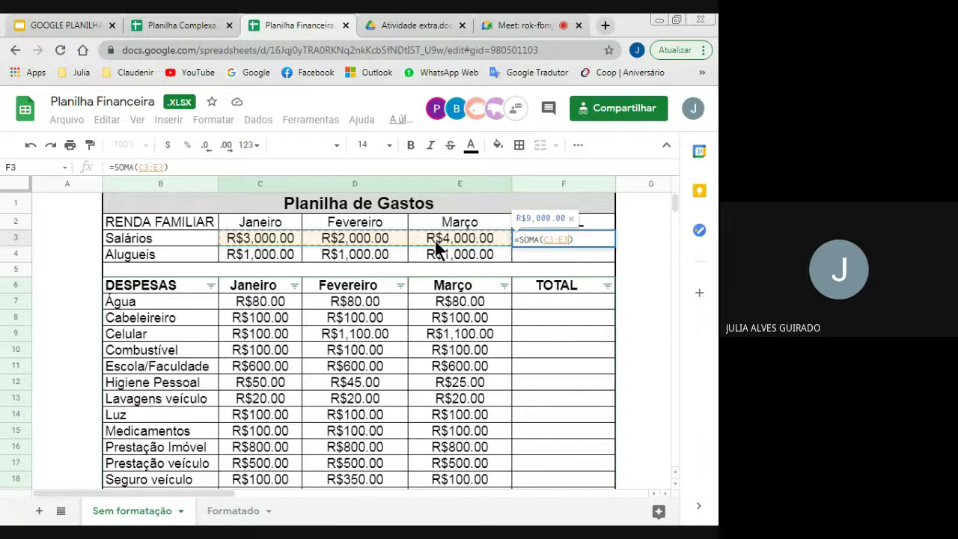
key(Return)
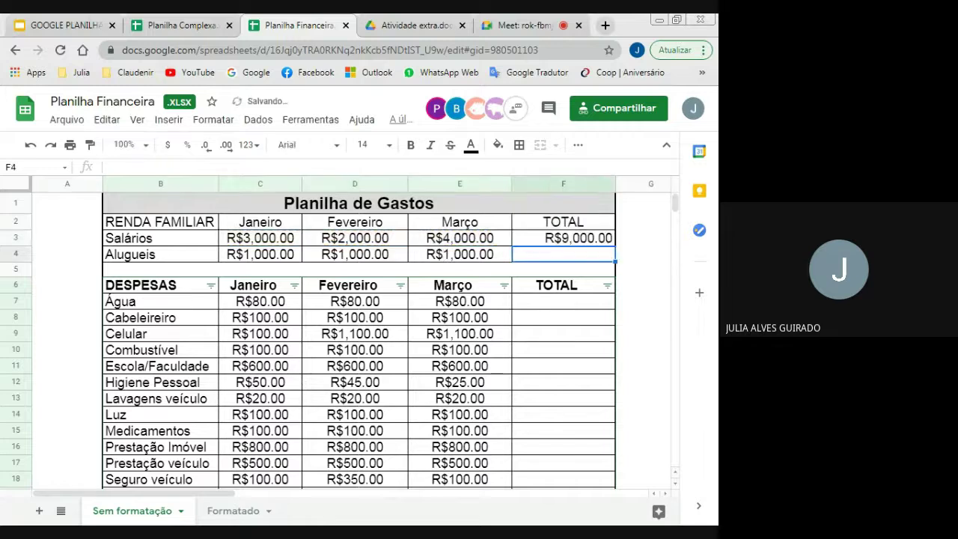
click(606, 239)
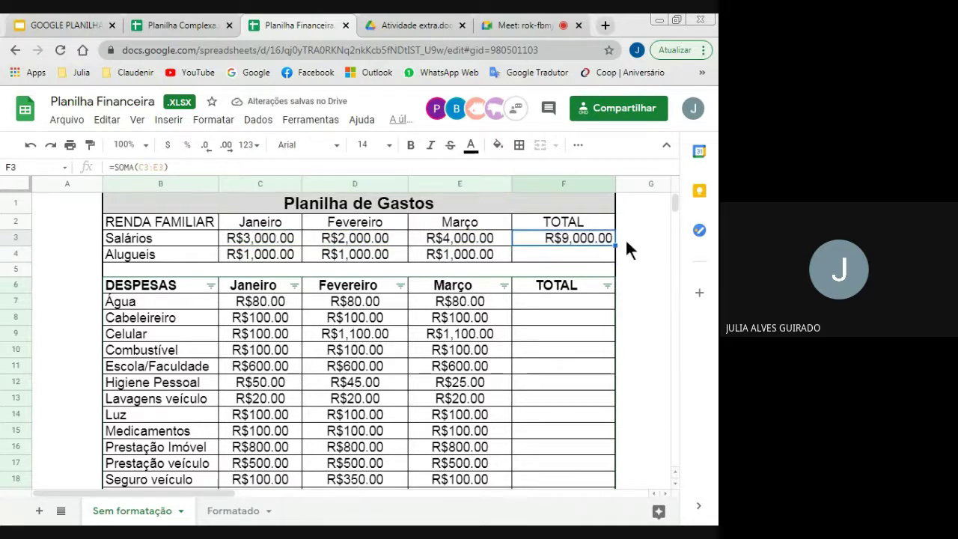
- Insert the SOMA function in the Alugueis TOTAL cell F4 with the range C4:E4
click(558, 249)
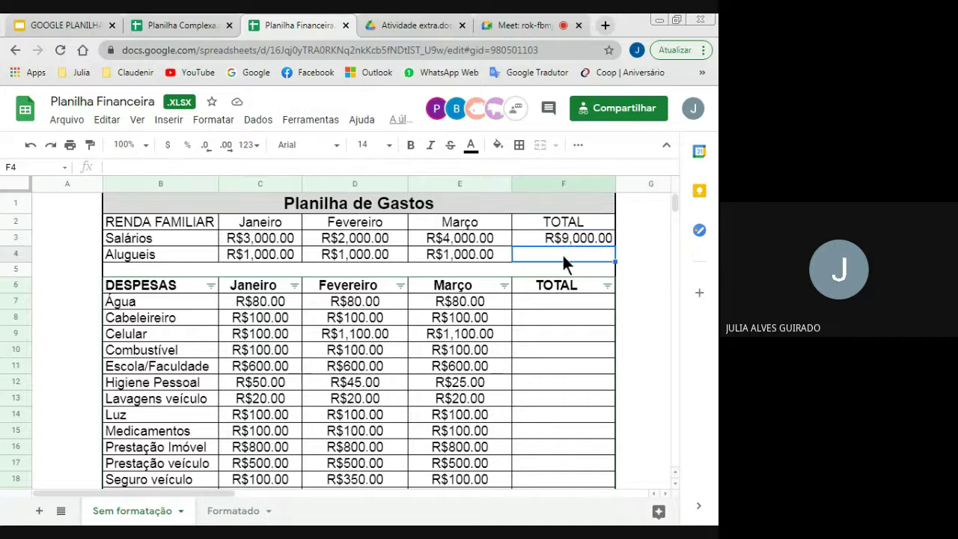
click(578, 146)
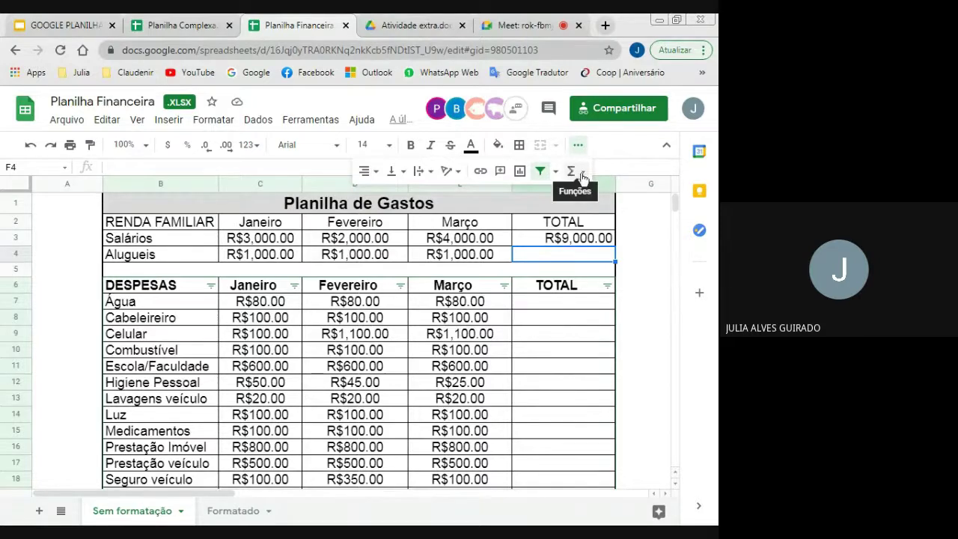
click(582, 176)
click(588, 195)
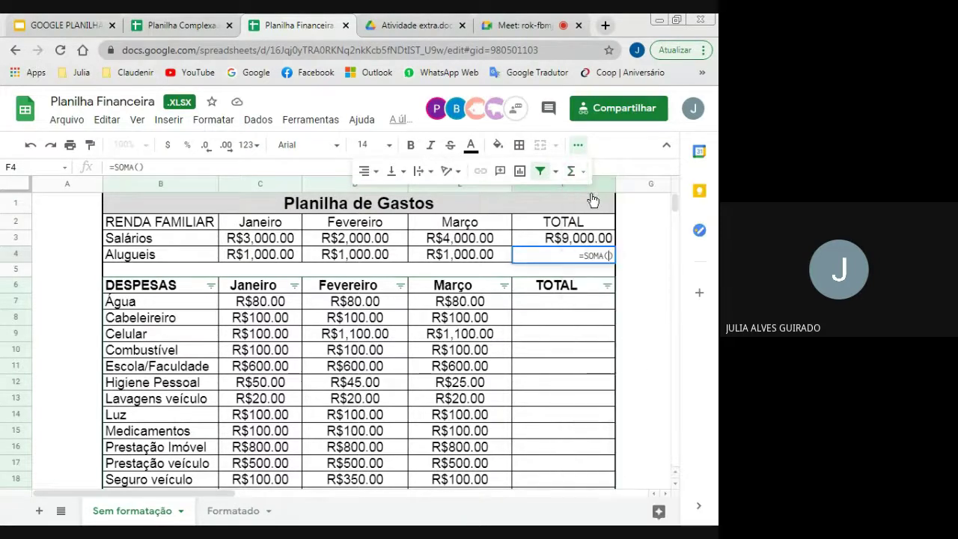
drag(481, 251, 281, 258)
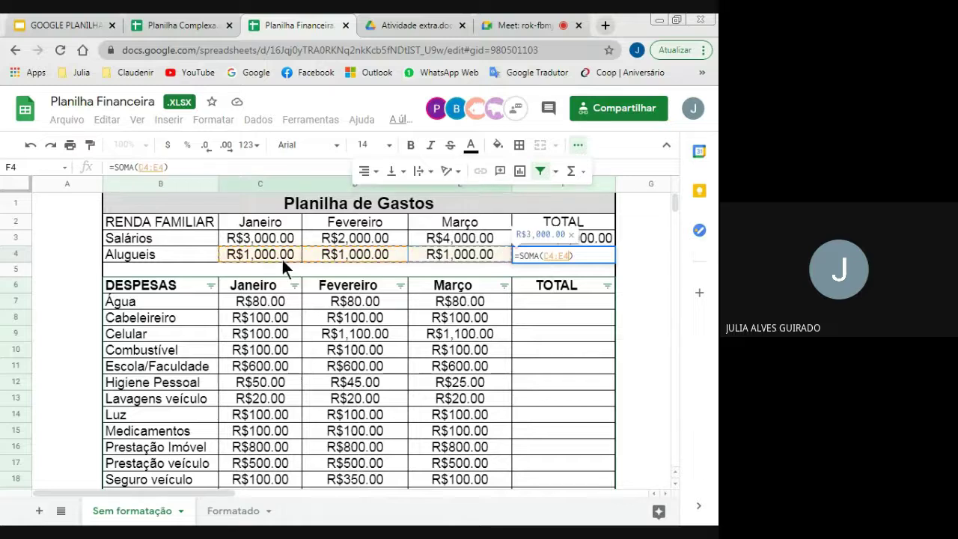
key(Return)
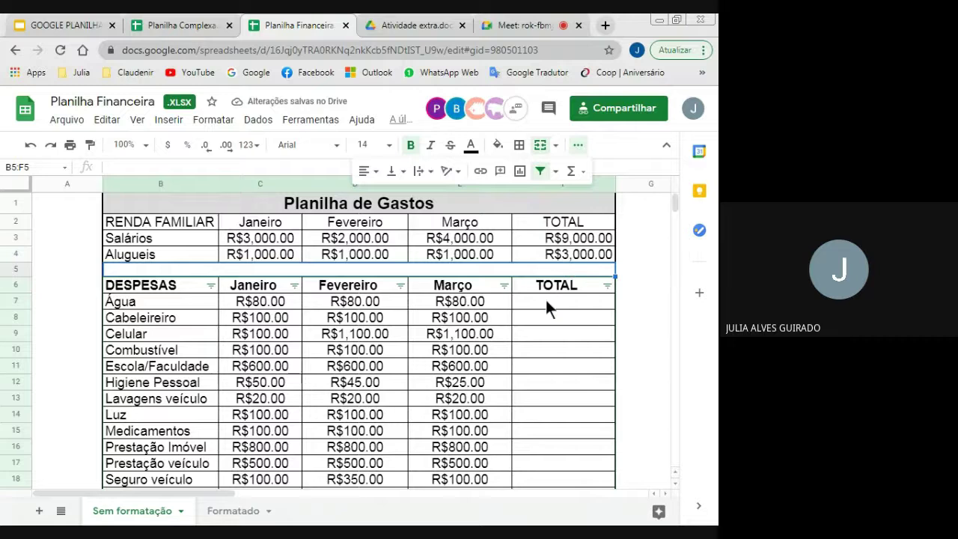
- Insert the SOMA function in the Água TOTAL cell F7 with the range C7:E7
click(546, 302)
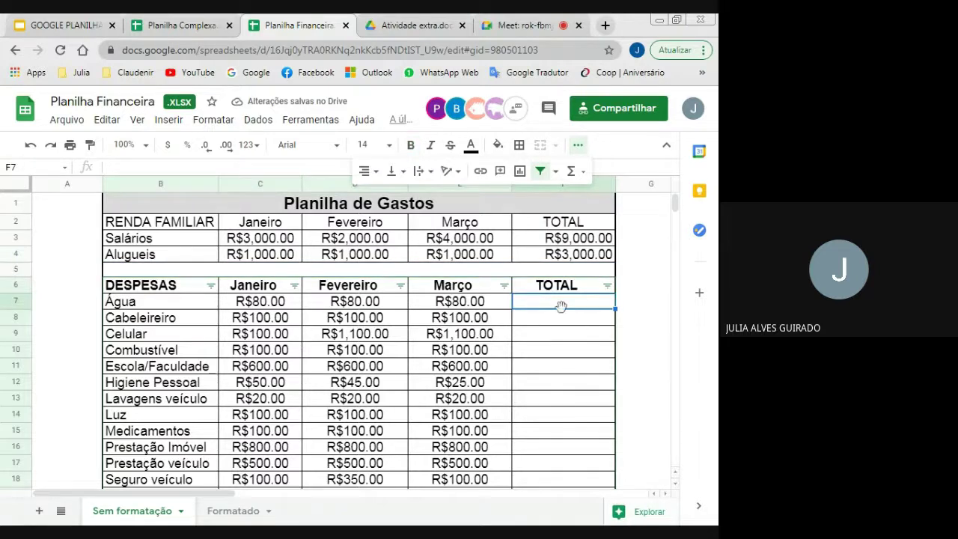
text(=s)
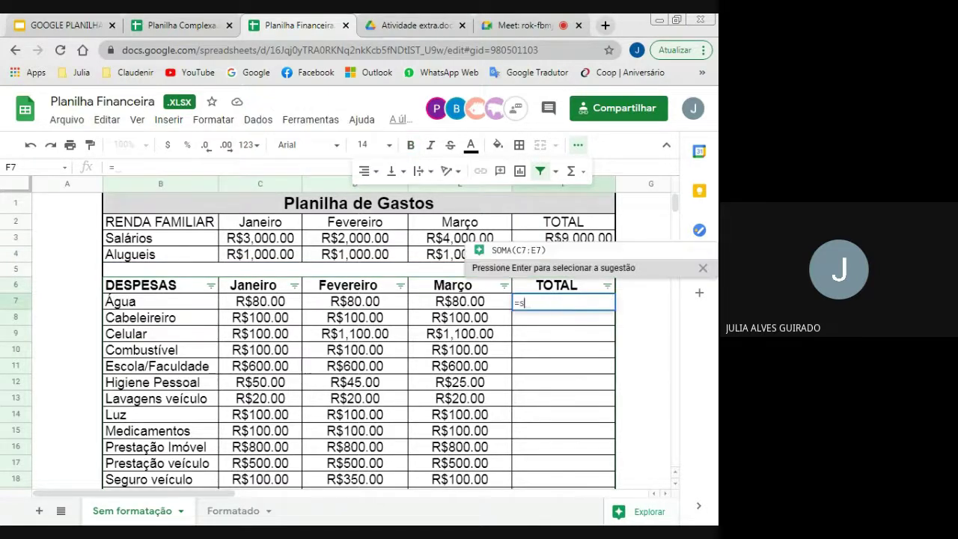
text(oma)
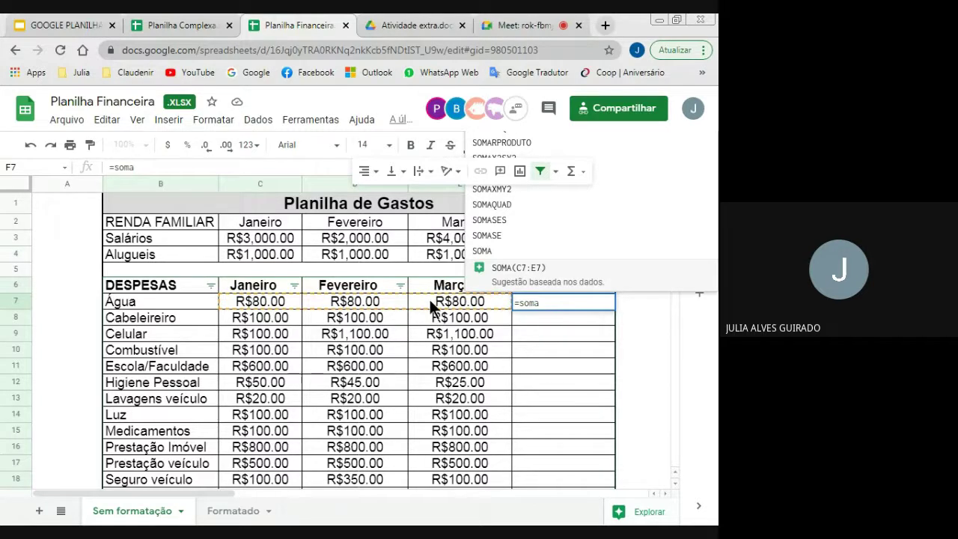
text(()
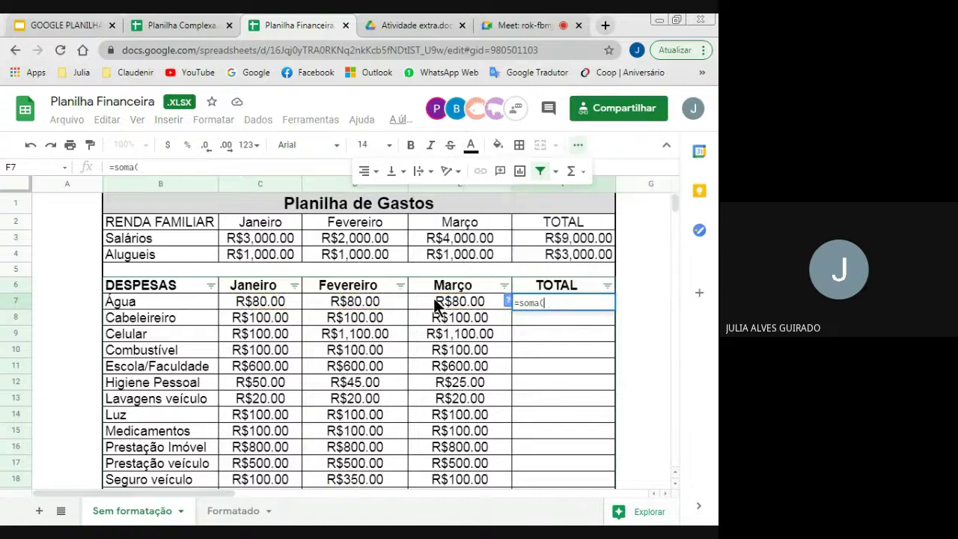
drag(479, 308, 284, 297)
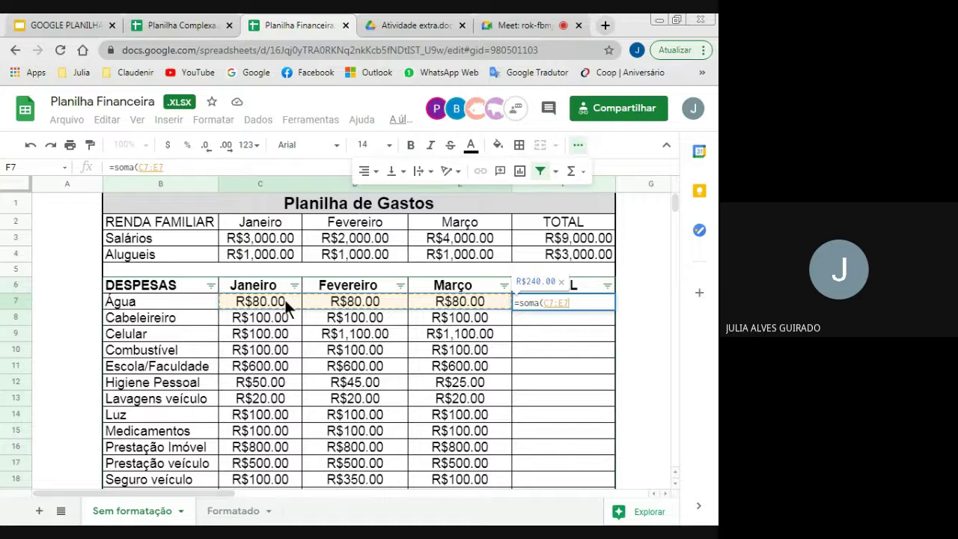
text())
key(Return)
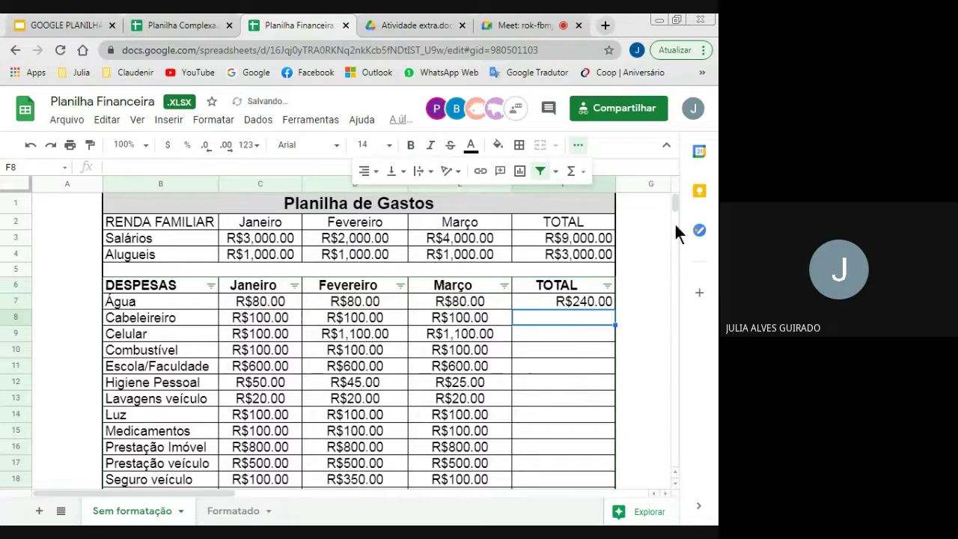
- Copy the F7 formula to F8, check its adjusted range and fill it down the remaining DESPESAS rows of the TOTAL column
drag(674, 201, 673, 203)
click(589, 297)
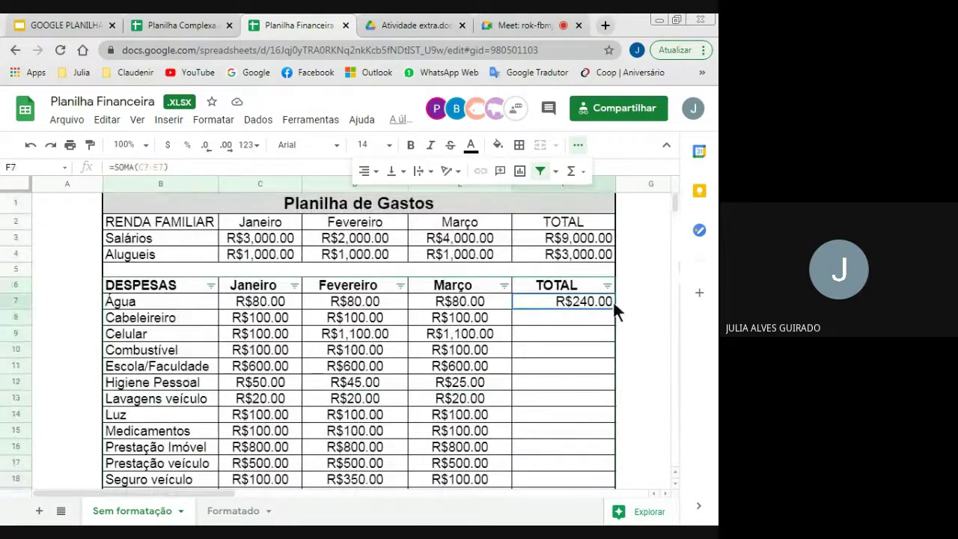
drag(615, 307, 617, 318)
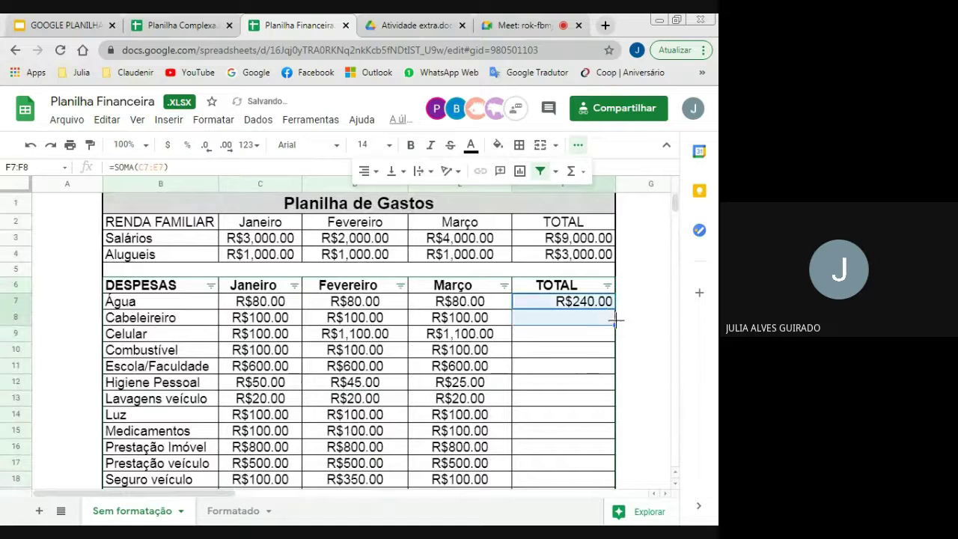
click(577, 318)
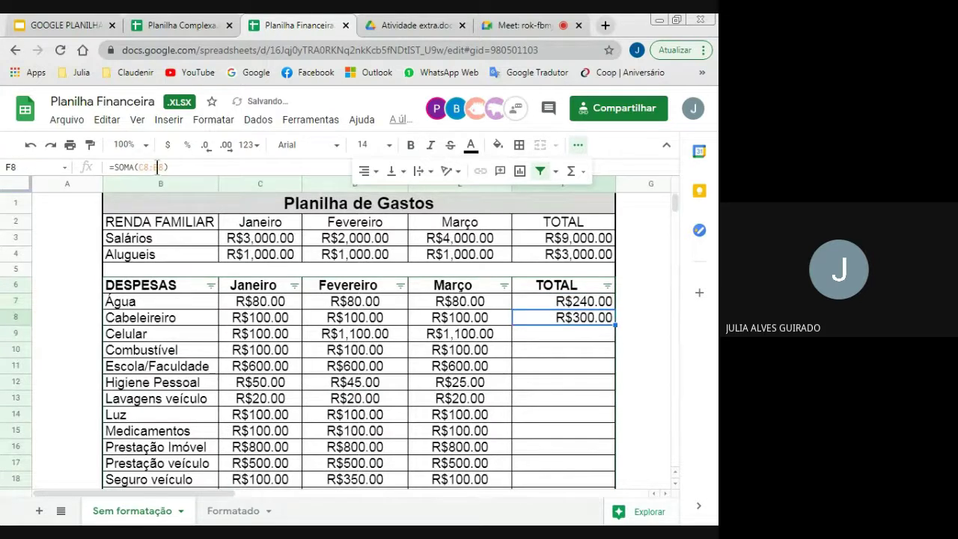
click(636, 328)
click(600, 317)
double_click(615, 325)
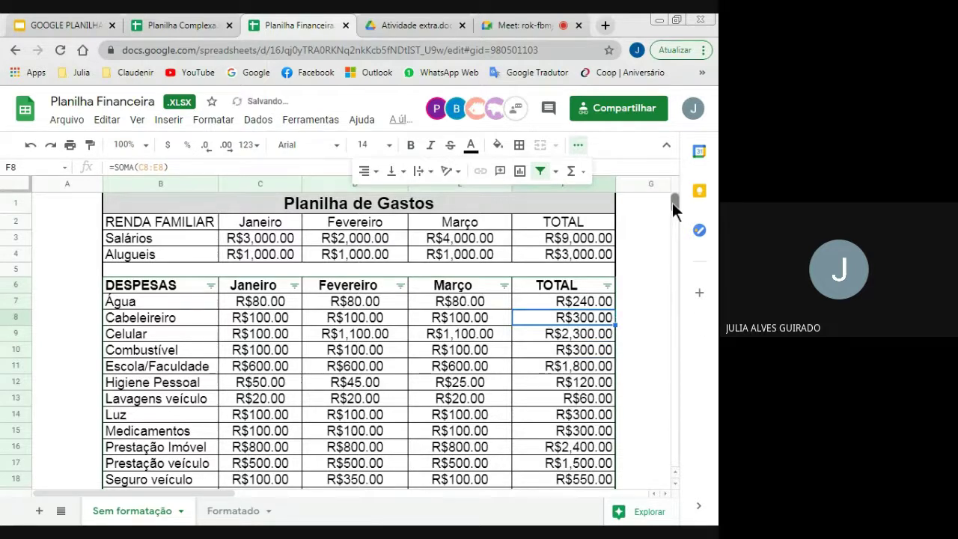
- Look over the filled expense totals and examine the full formula of the January Gastos cell C23
scroll(674, 203, down, 3)
scroll(676, 202, up, 3)
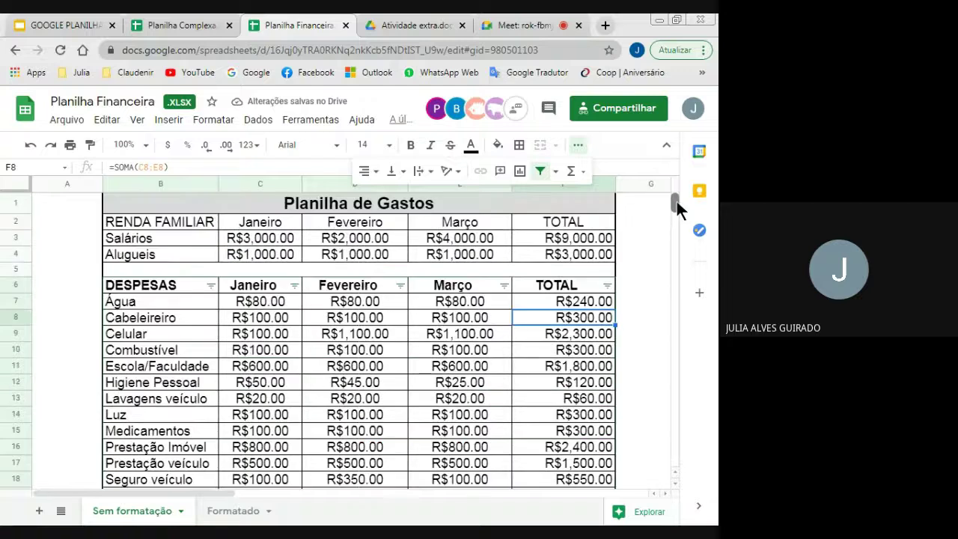
scroll(676, 201, down, 1)
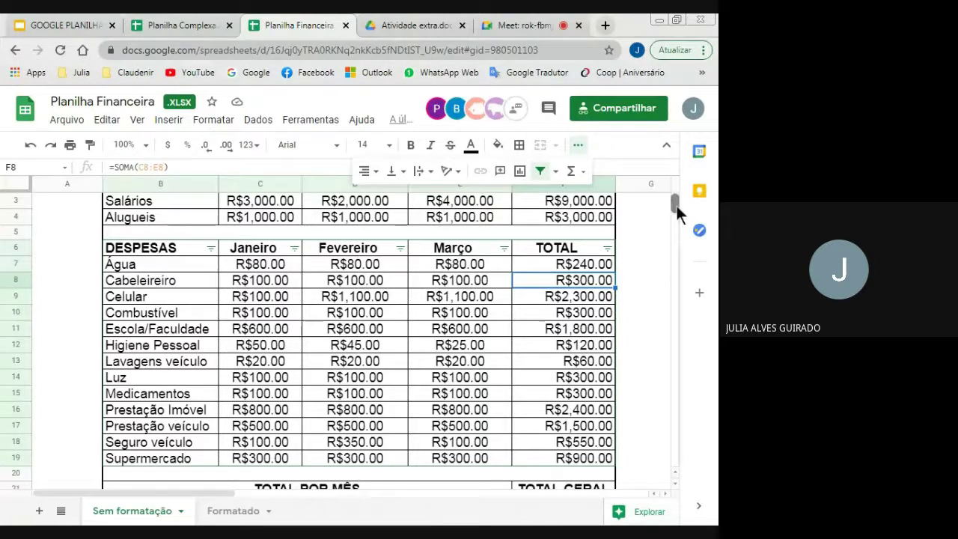
scroll(675, 203, up, 1)
drag(676, 202, 676, 208)
click(260, 326)
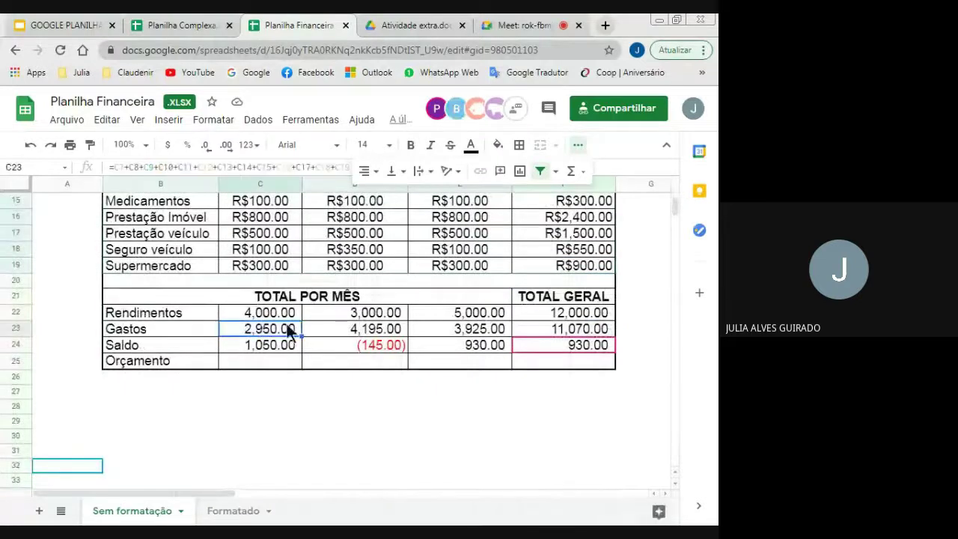
click(578, 144)
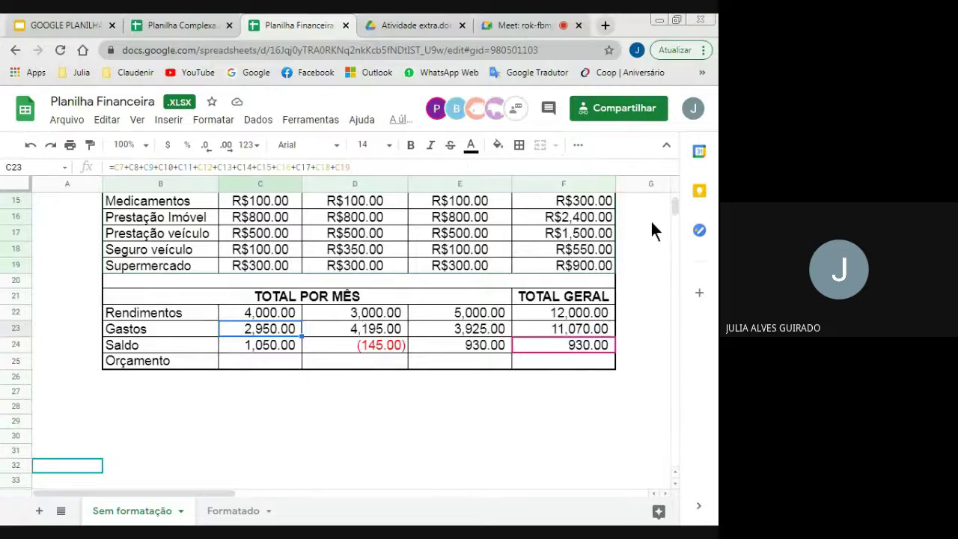
- Enter =SE(C24>0;"Dentro do orçamento";"Cuidado conta no vermelho!") in the January Orçamento cell C25
click(260, 363)
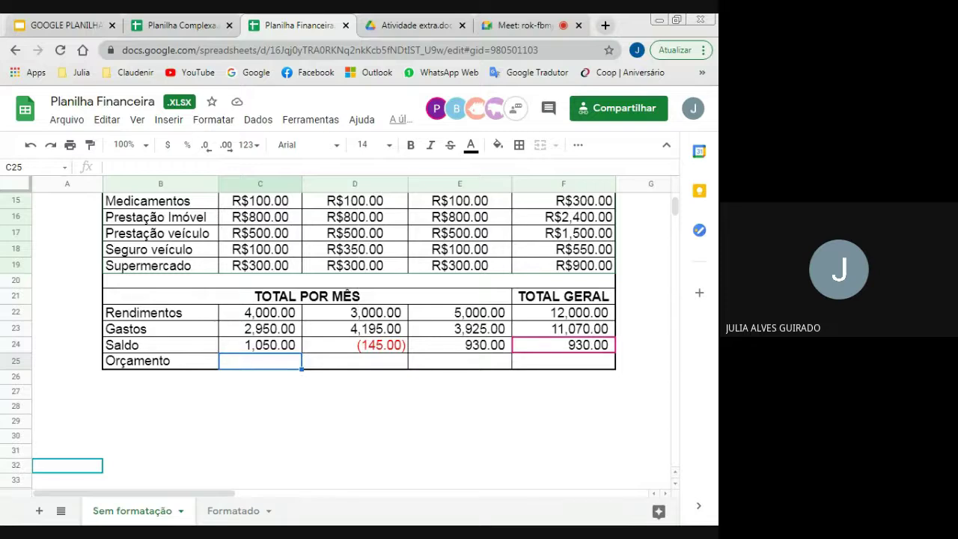
text(=S)
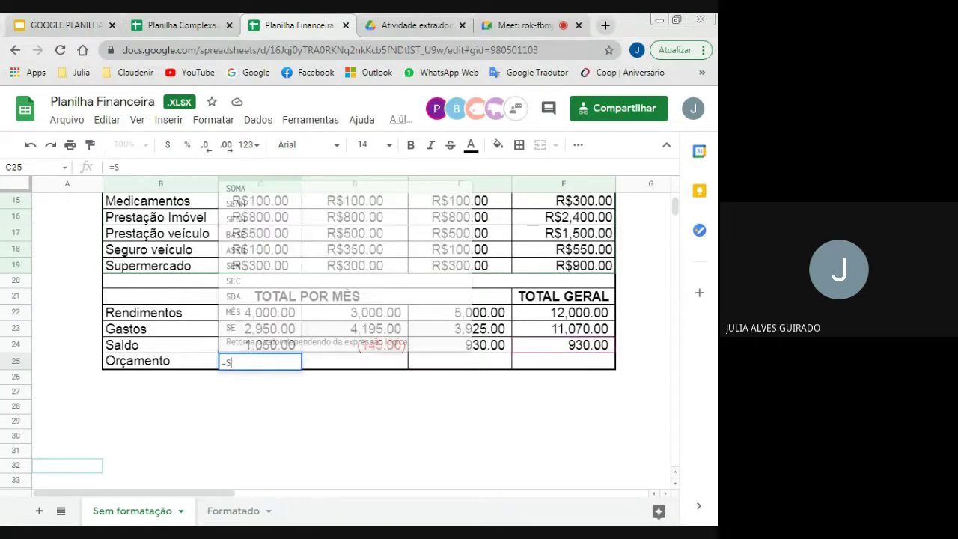
text(e()
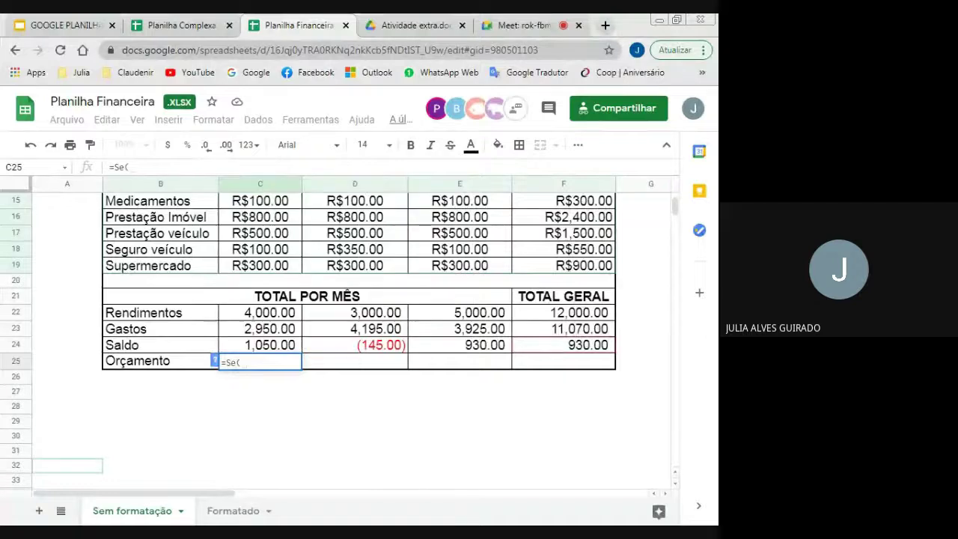
click(258, 345)
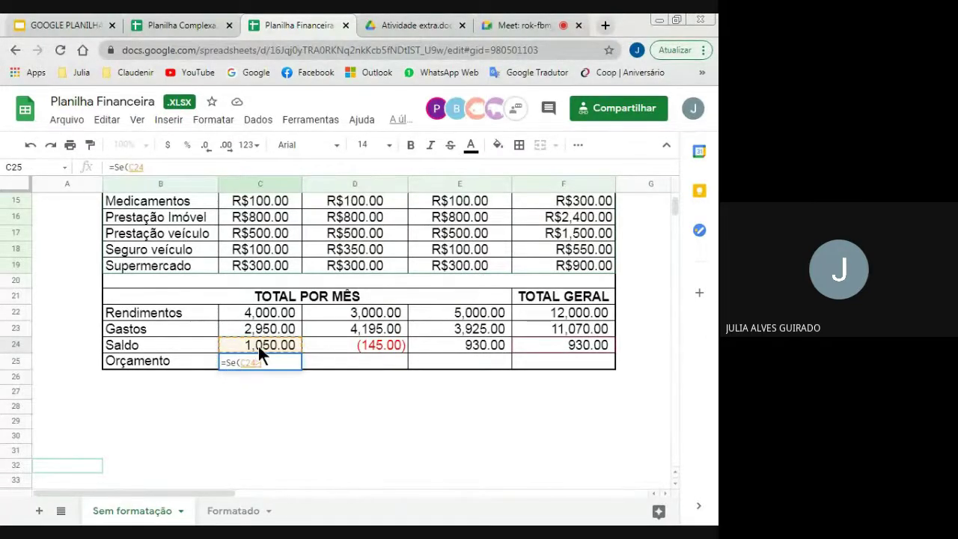
text(>0)
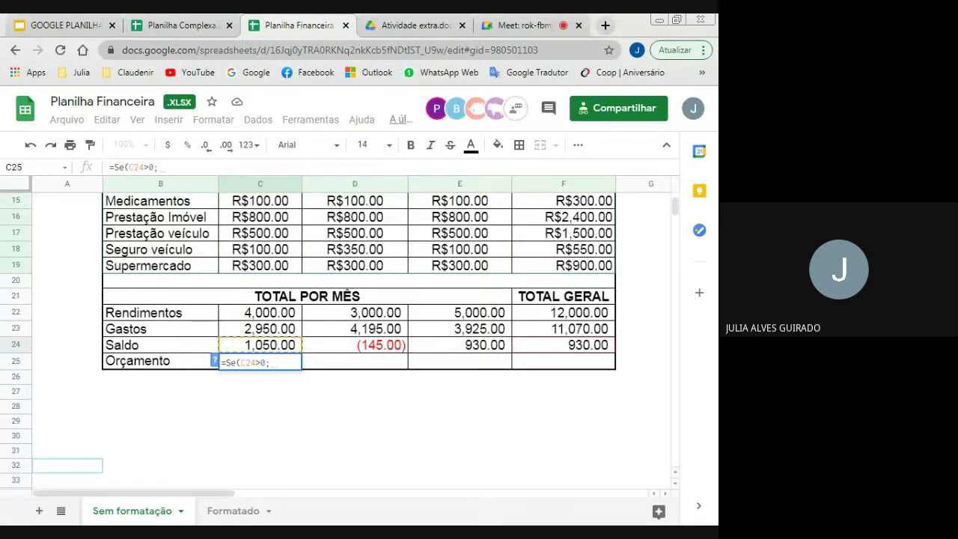
text(")
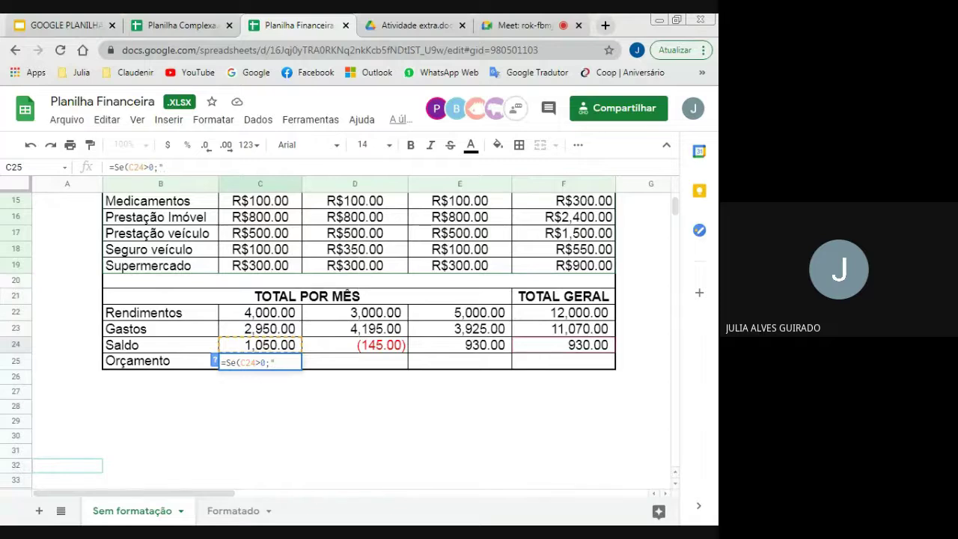
text(Dentro)
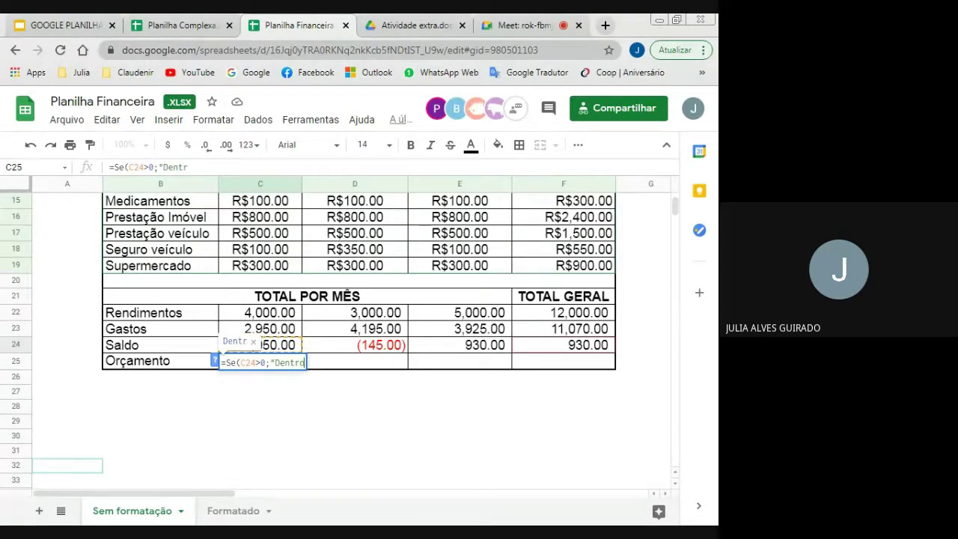
text( do orçame)
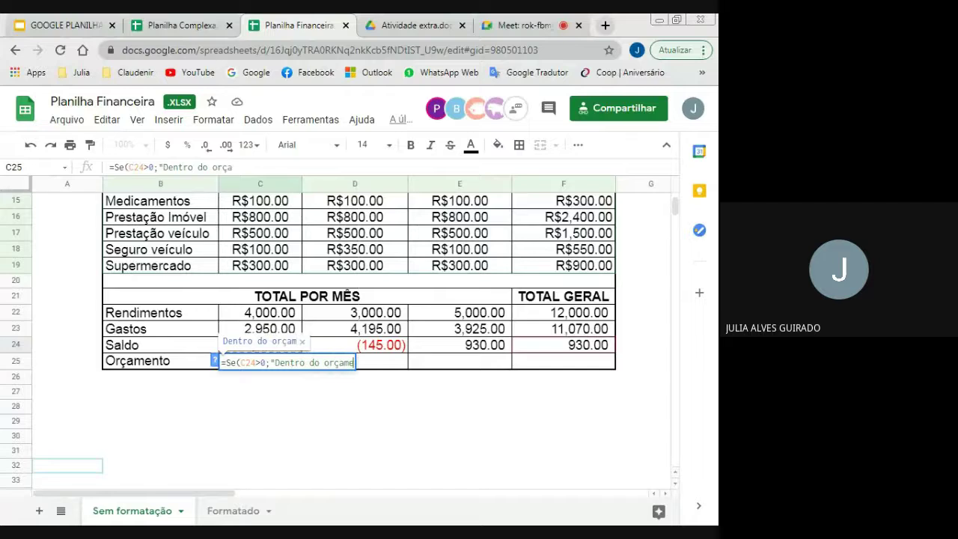
text(nto";)
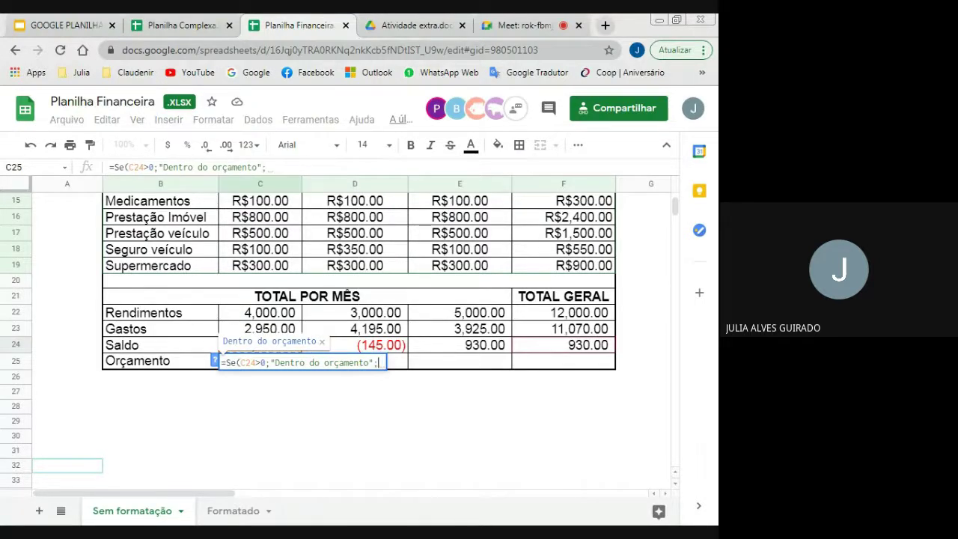
text(")
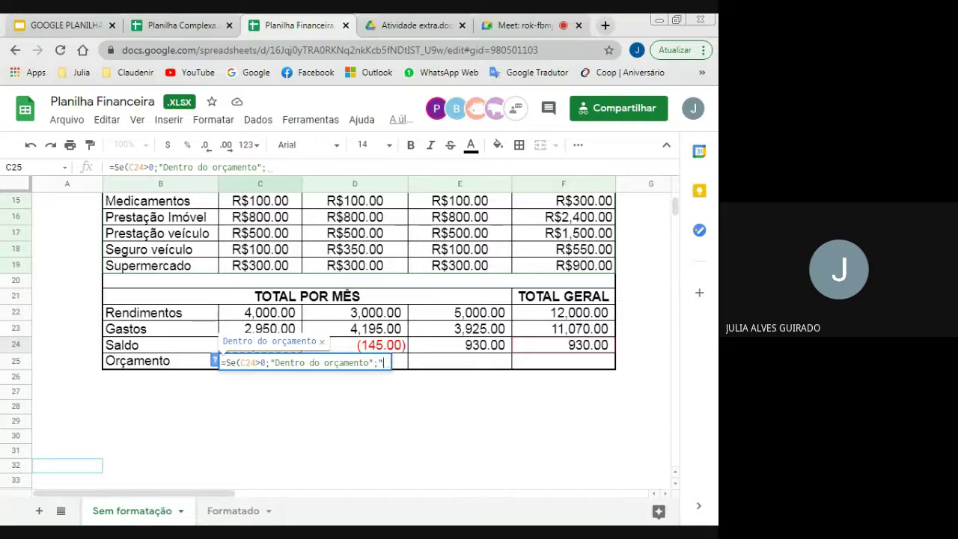
text(Cuidado)
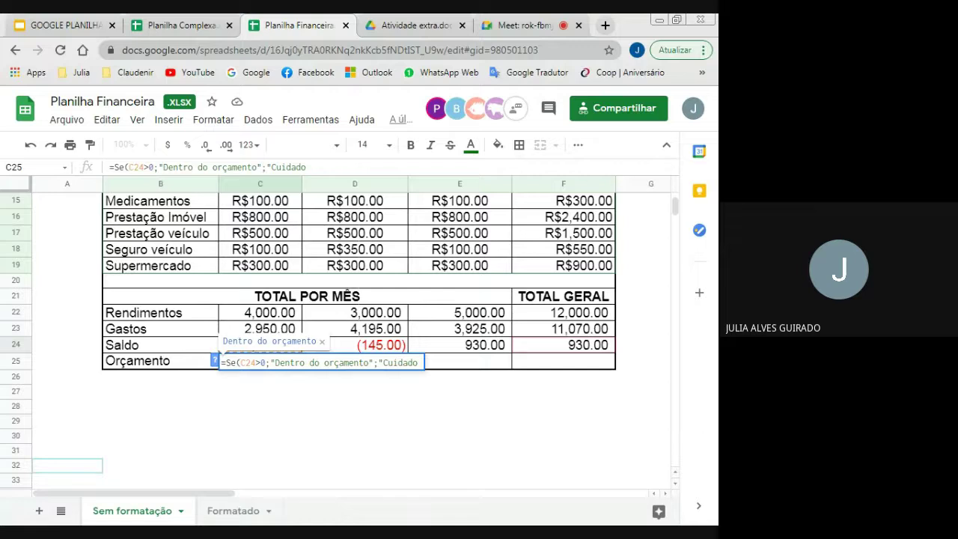
text( conta no v)
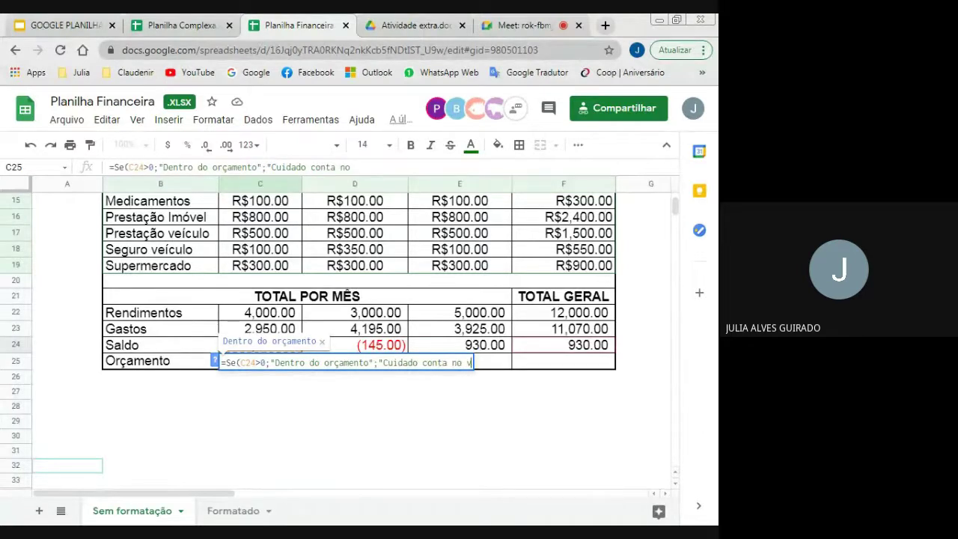
text(ermelho)
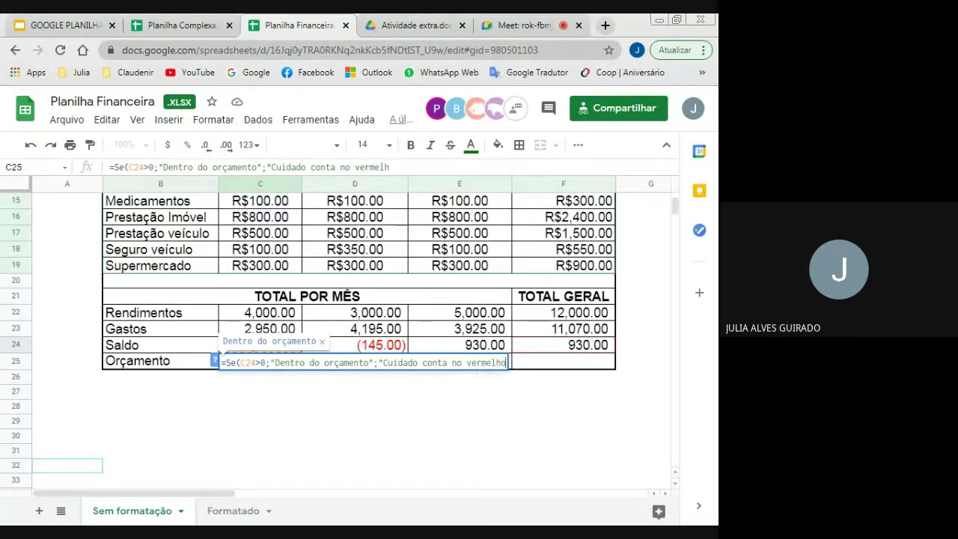
text(!"))
key(Return)
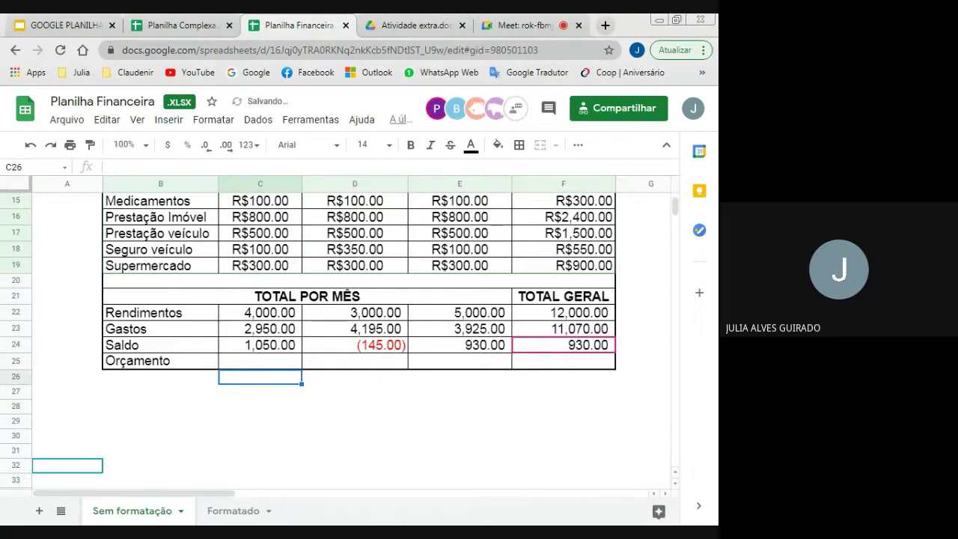
- Fit column C to its content and fill the C25 formula across the Orçamento row to F25
double_click(302, 183)
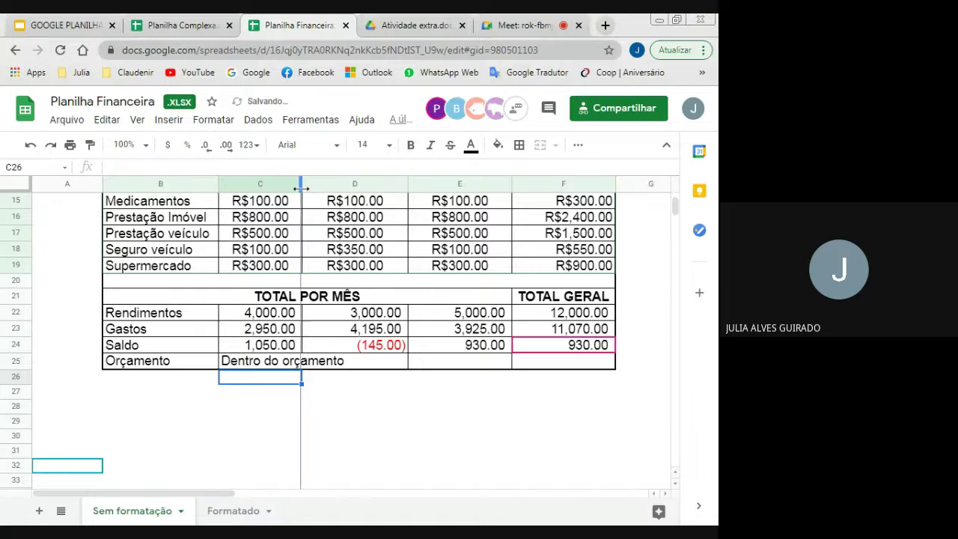
key(Up)
key(Up)
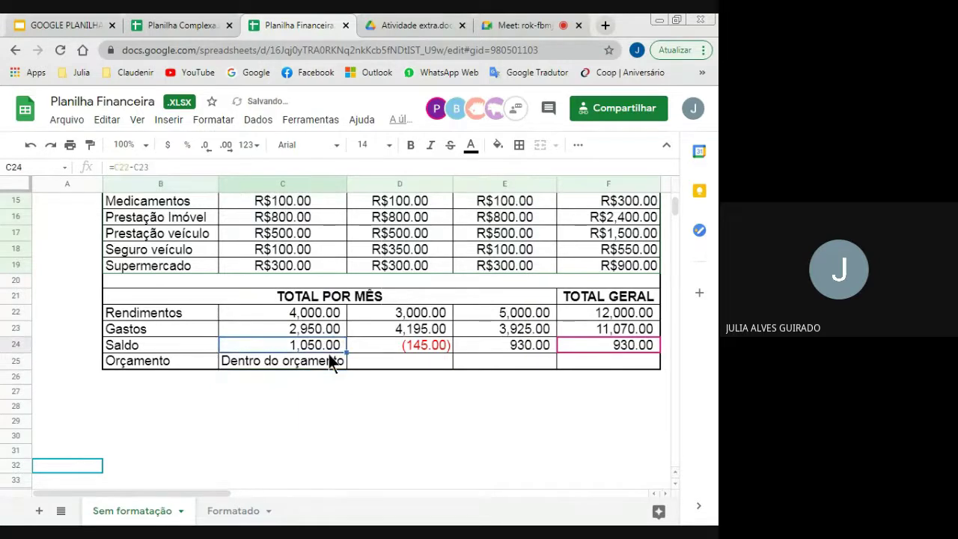
click(339, 366)
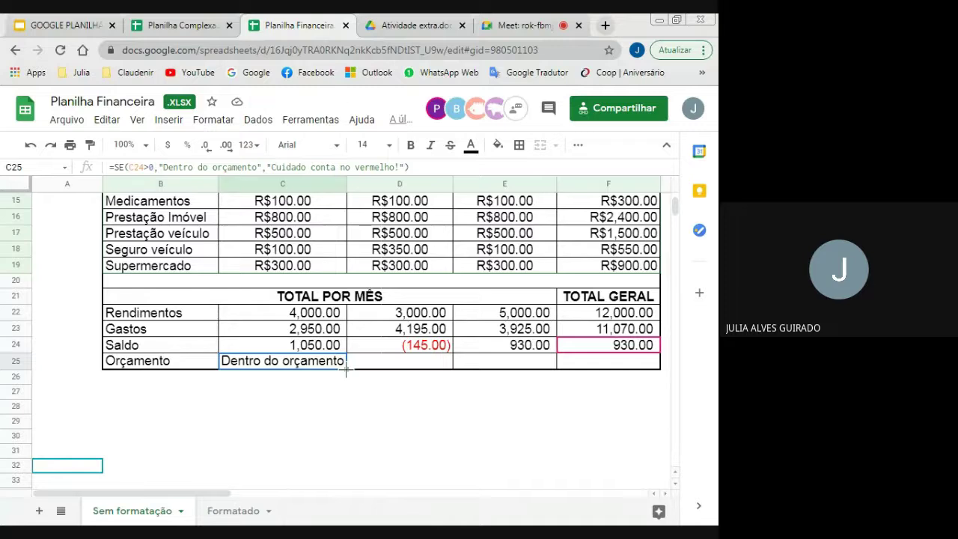
drag(345, 368, 597, 365)
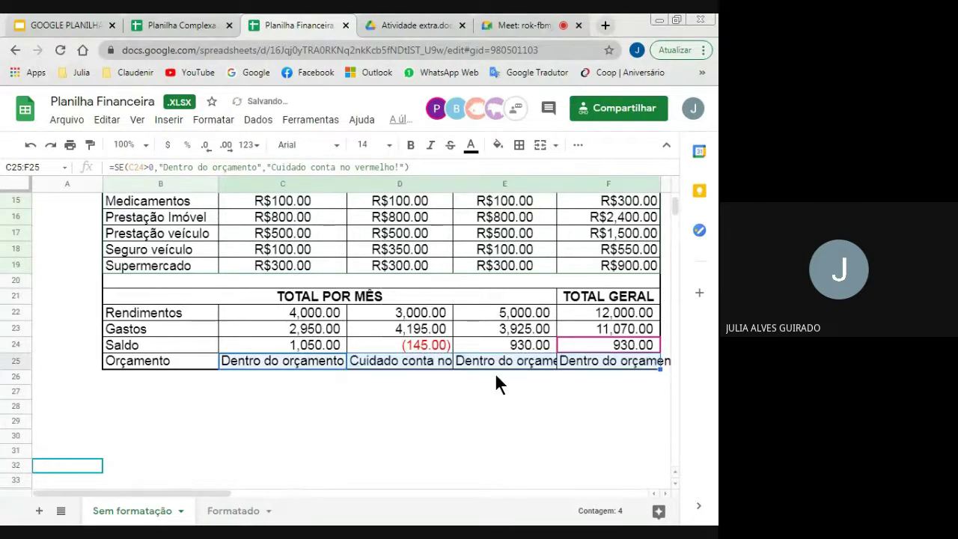
- Fit the widths of columns D and E to their Orçamento texts
double_click(453, 184)
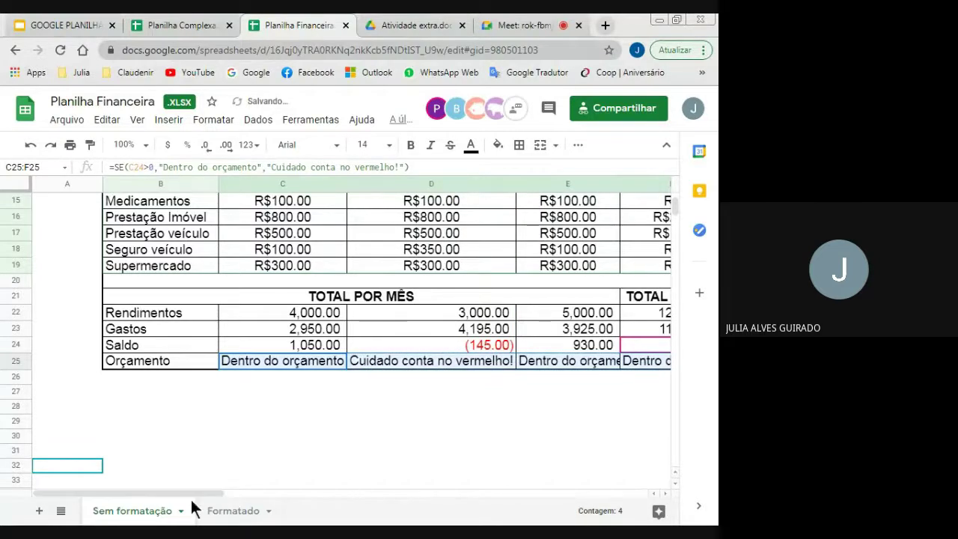
drag(202, 495, 276, 495)
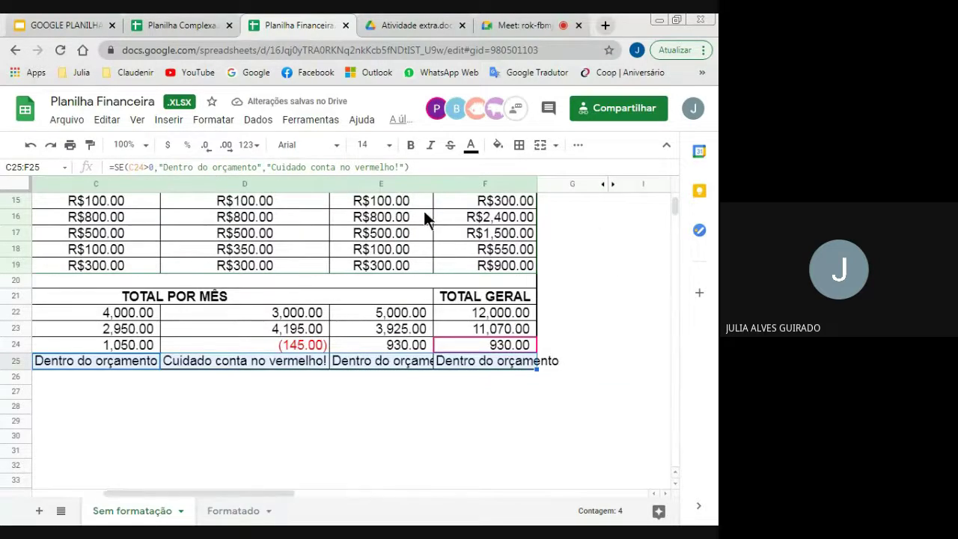
double_click(433, 183)
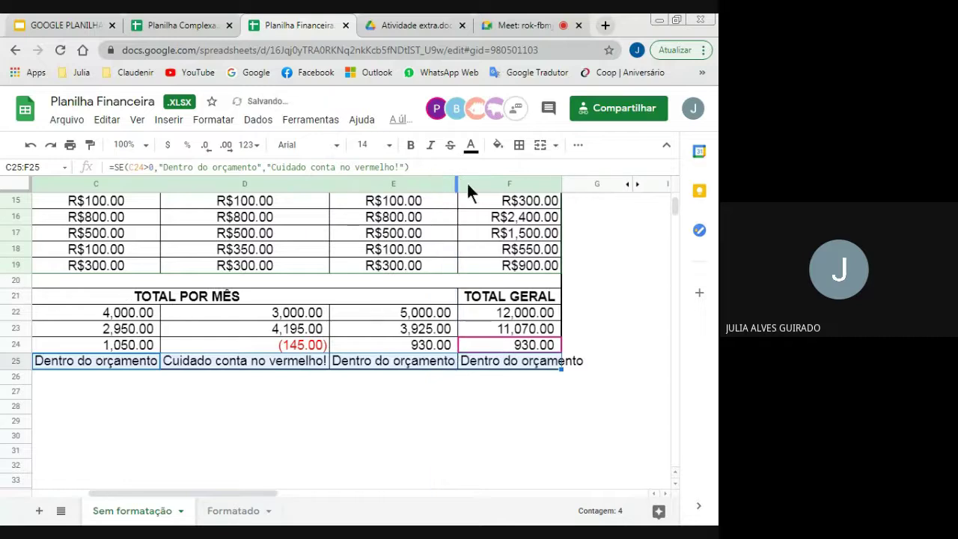
- Fit the width of column F to its Orçamento text
double_click(561, 183)
click(425, 381)
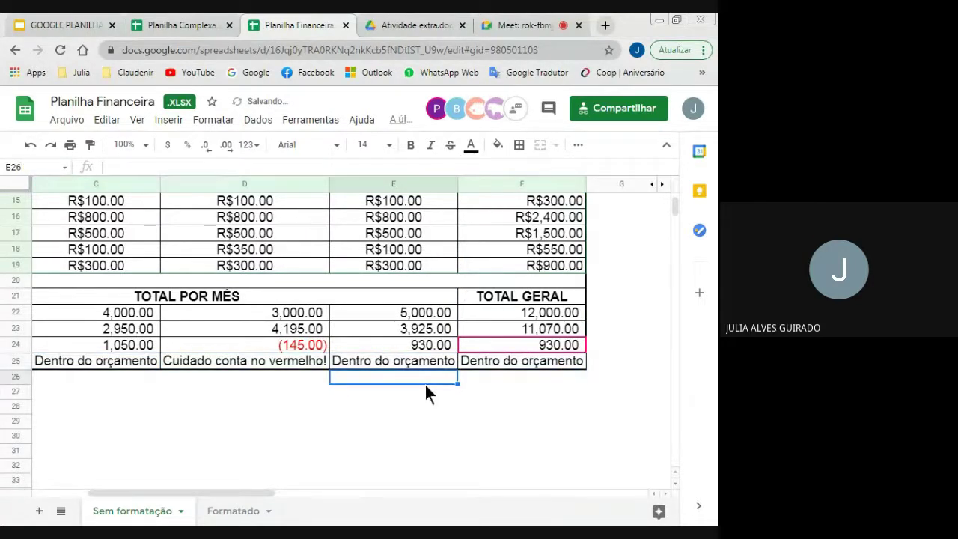
- Enter a MÉDIA formula over C3:E3 in G3, beside the Salários total, to average the three months
scroll(674, 204, up, 2)
drag(675, 205, 676, 195)
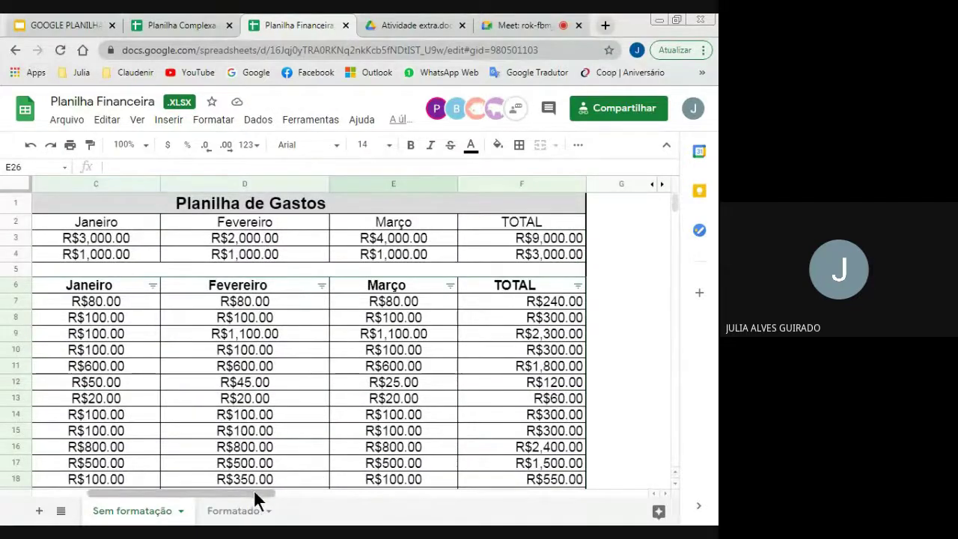
click(618, 285)
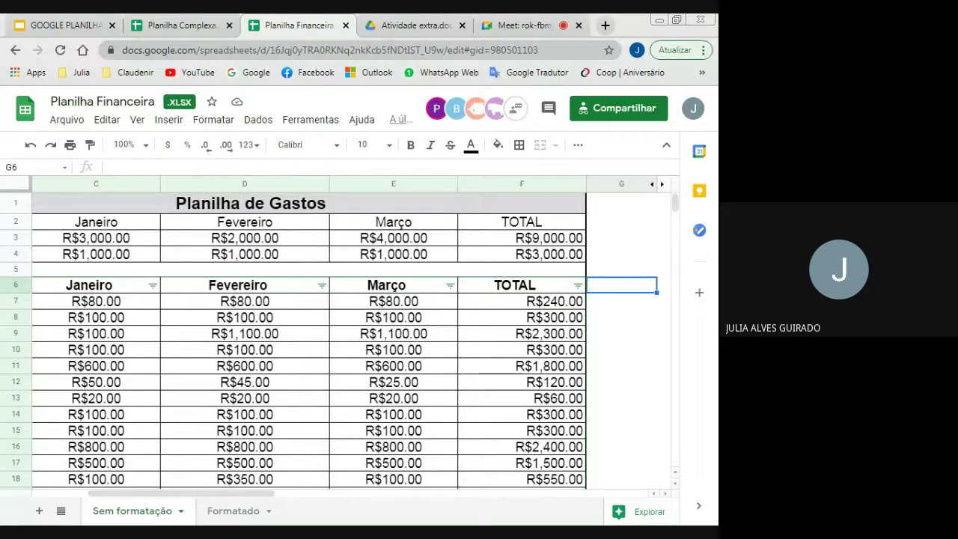
click(602, 241)
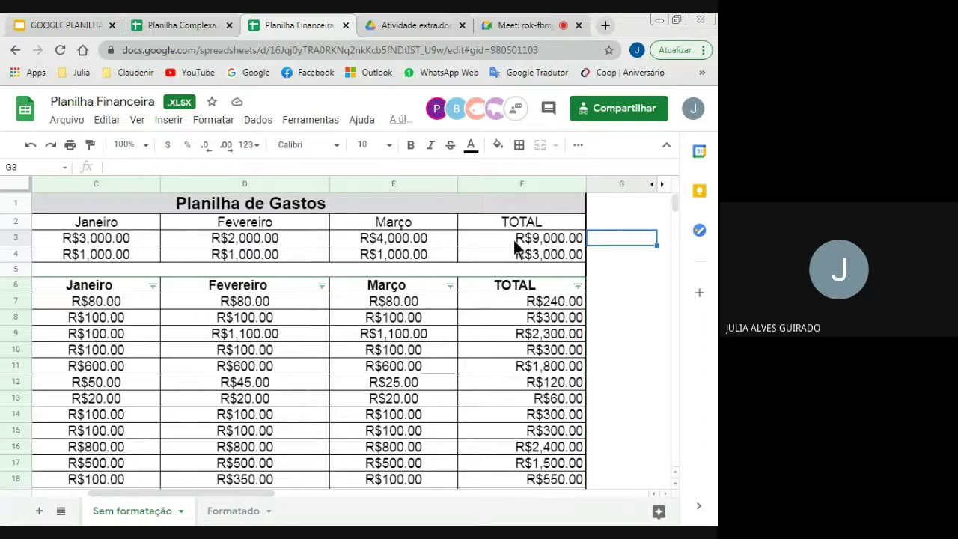
text(=m)
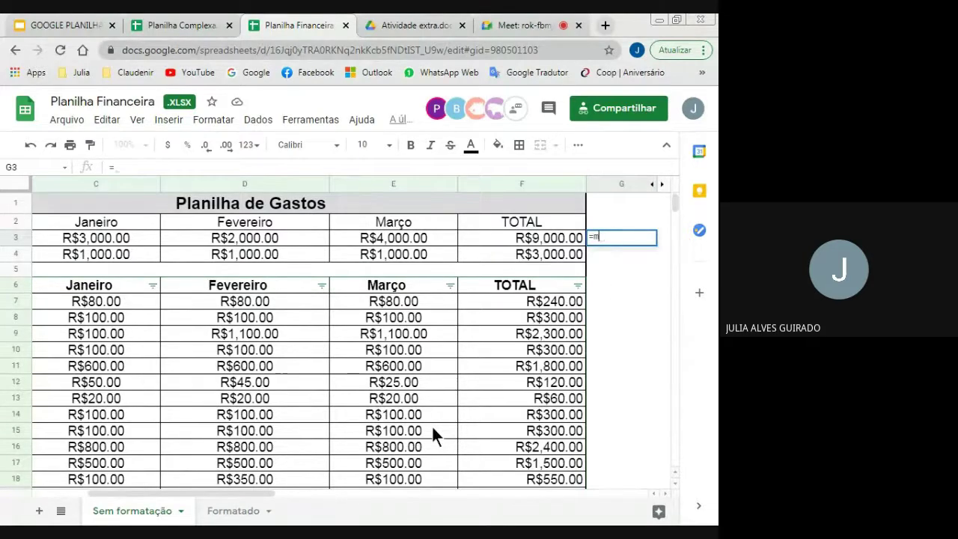
text(edia)
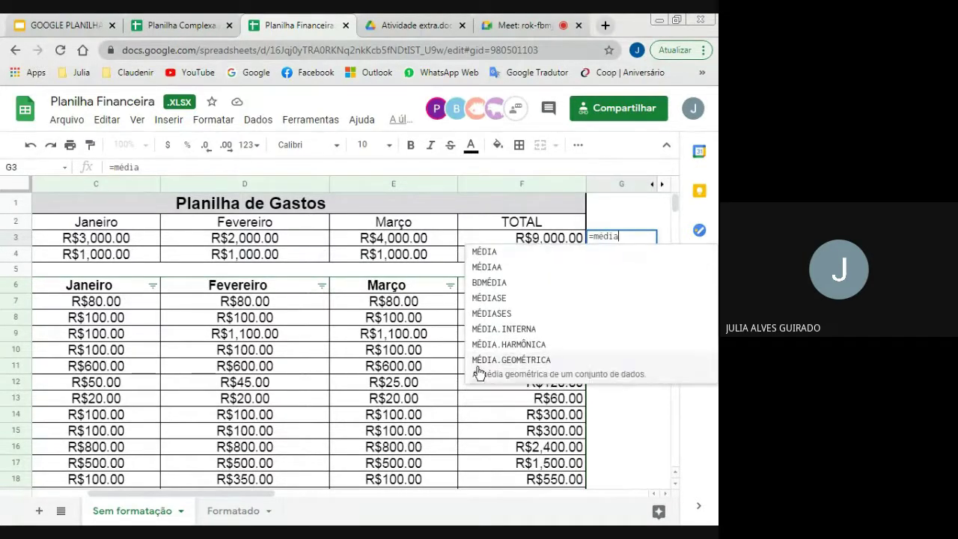
click(543, 261)
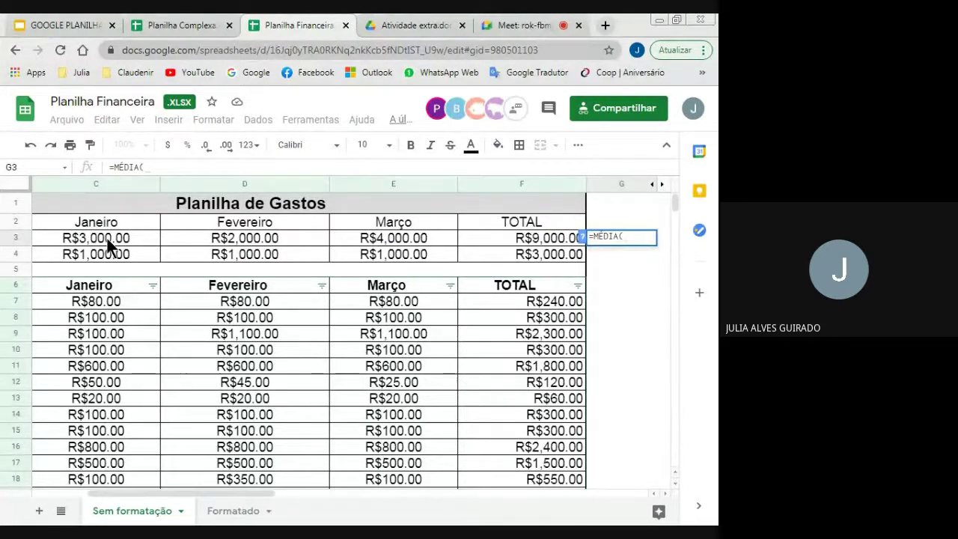
click(152, 237)
drag(152, 234, 398, 233)
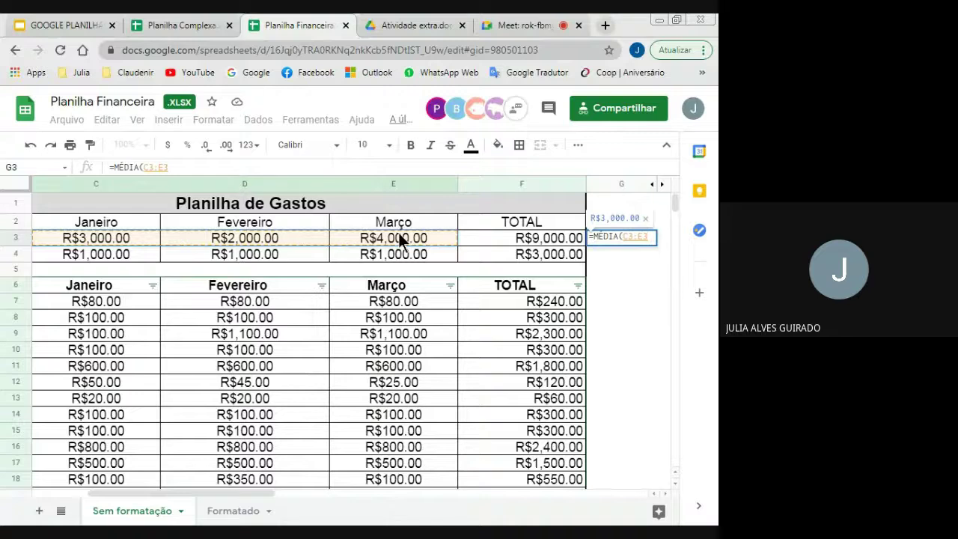
key(Return)
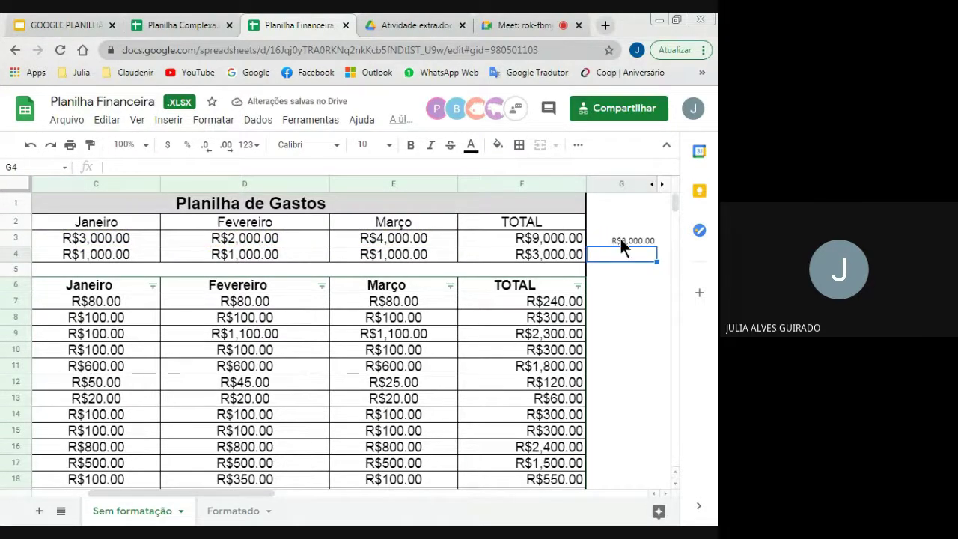
- Enter =PROCV("Luz";B6:F19;3;0) in G7 to look up the February Luz expense
click(642, 302)
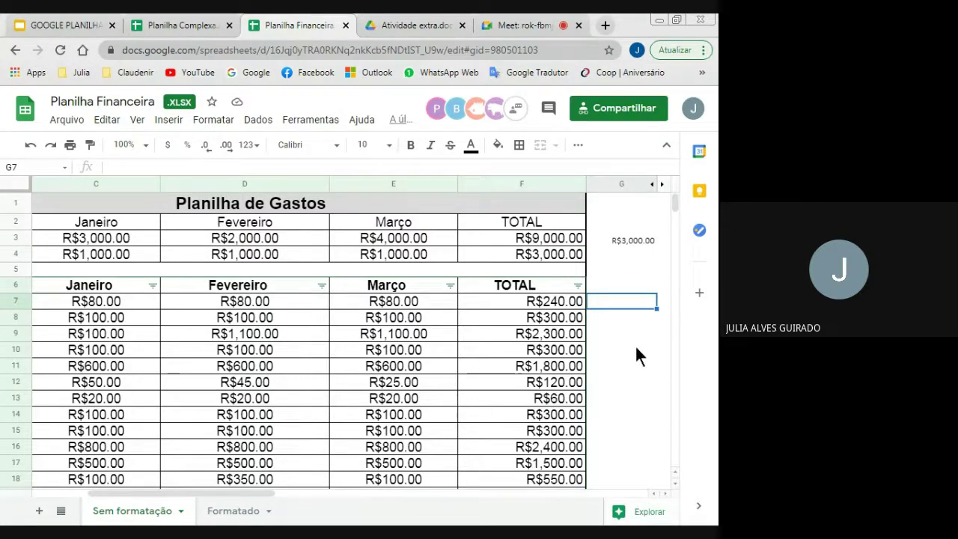
text(=)
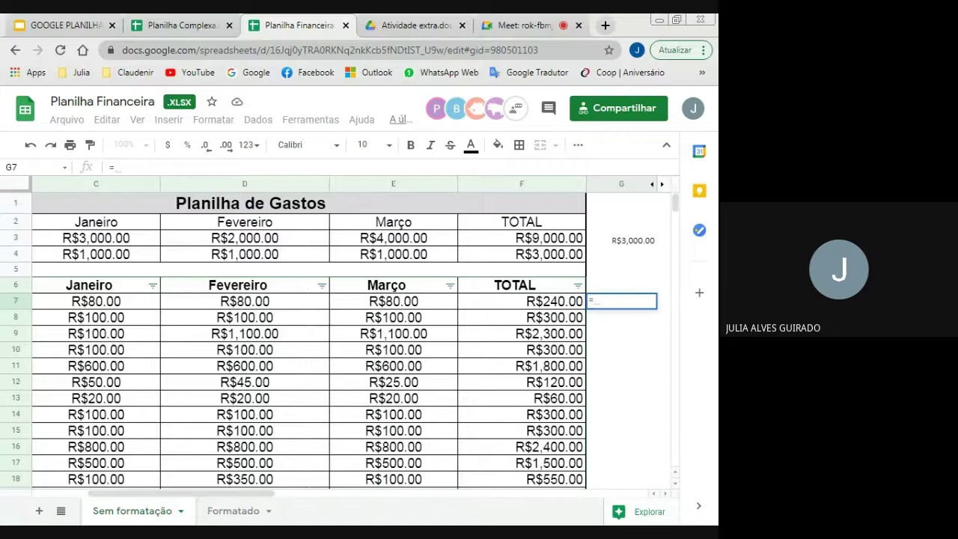
text(Pro)
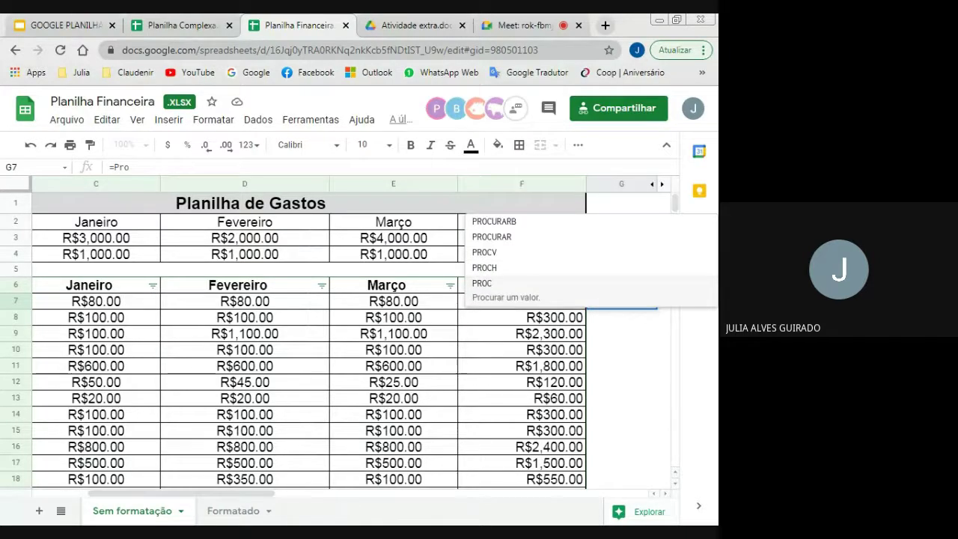
text(cv)
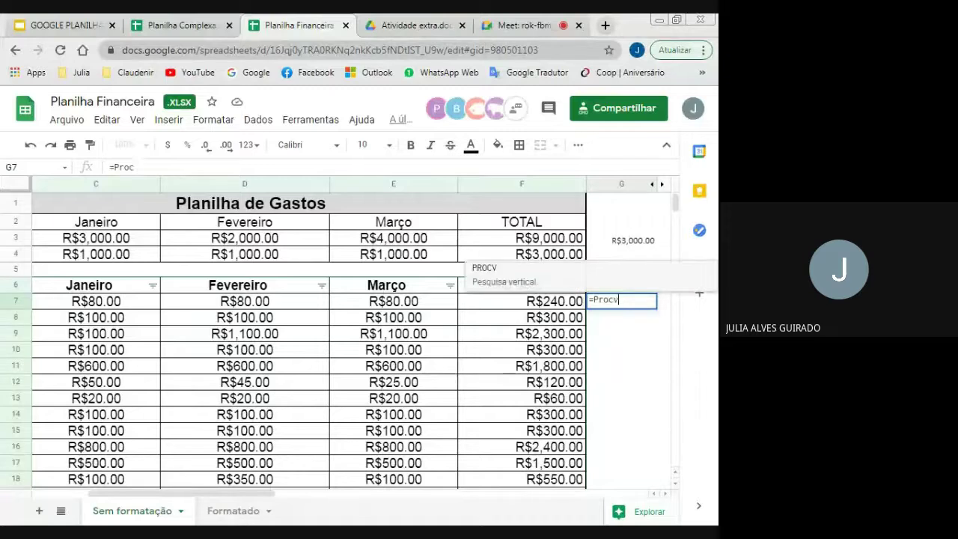
text(()
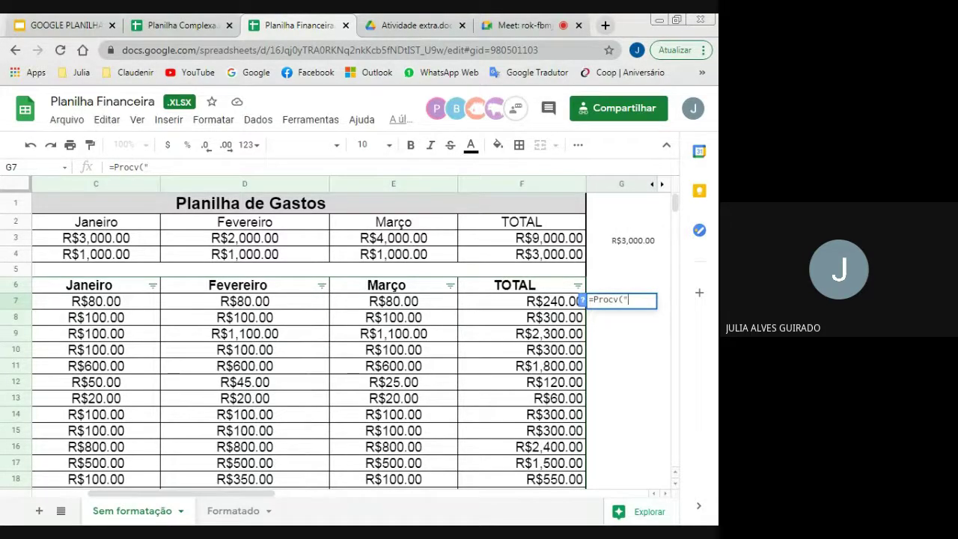
text("Luz";)
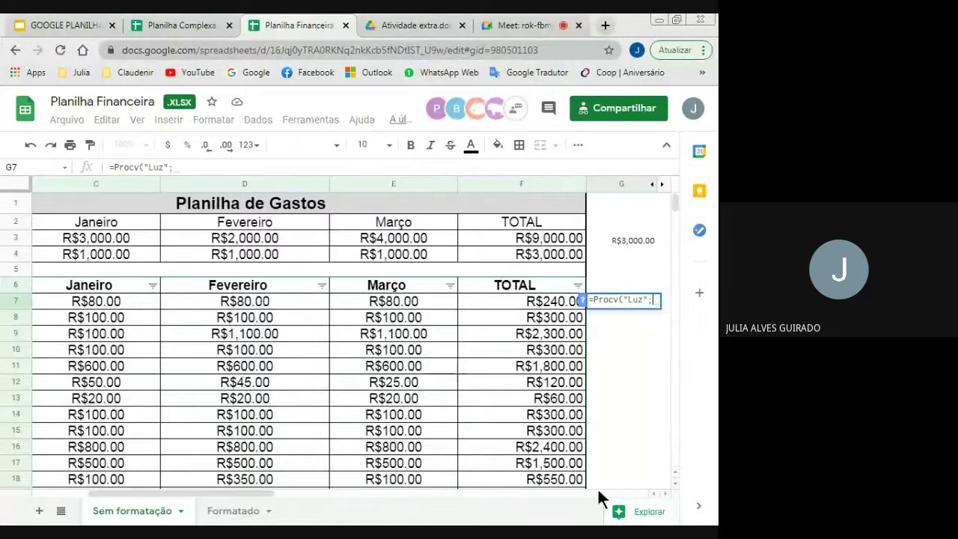
drag(227, 490, 220, 494)
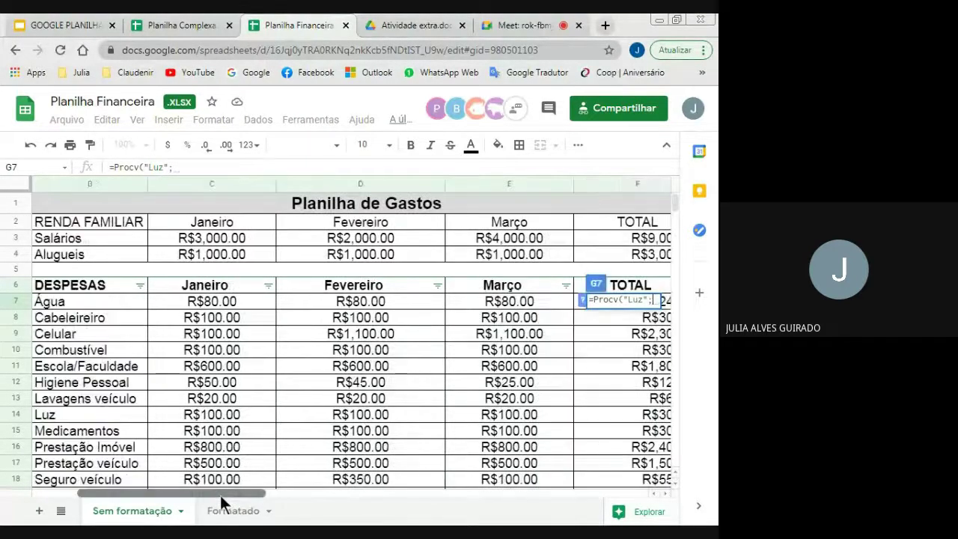
drag(127, 287, 633, 423)
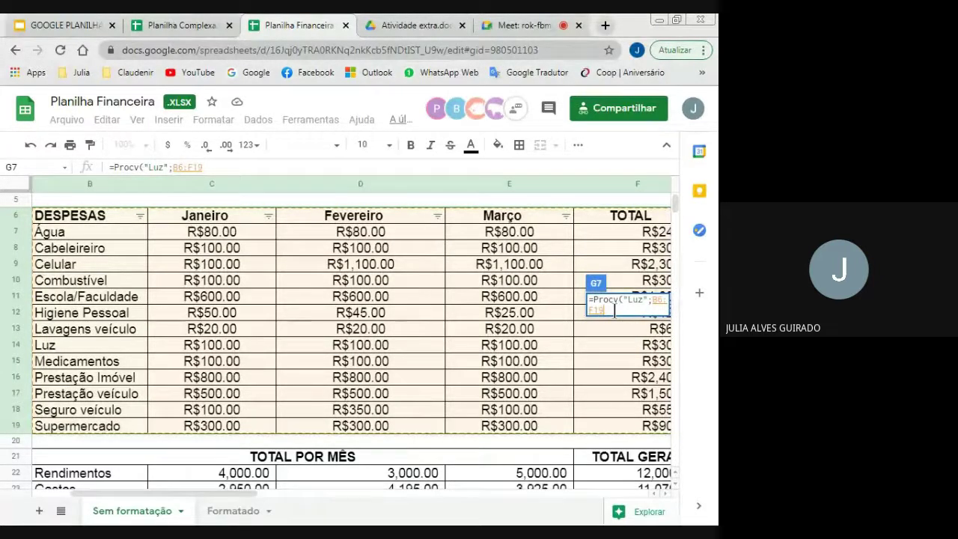
text(;)
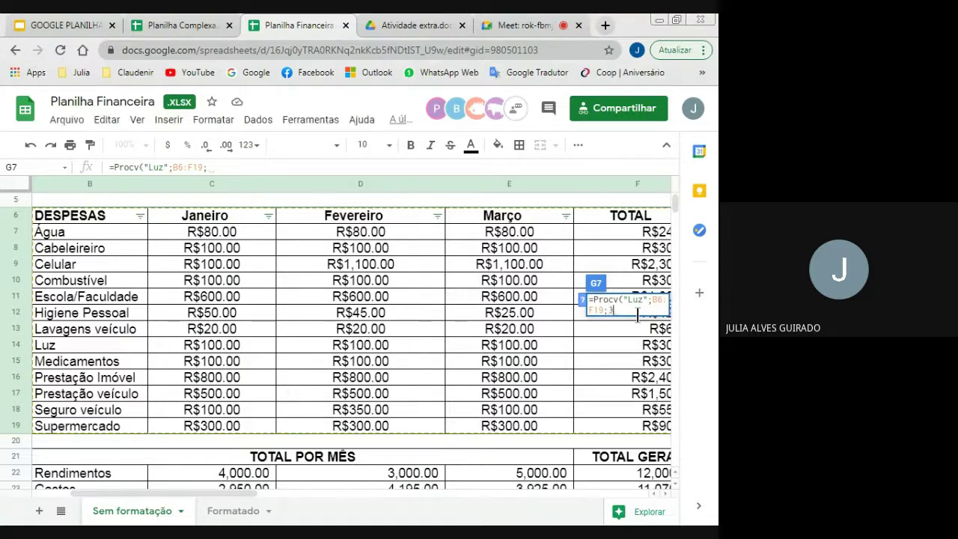
text(3;)
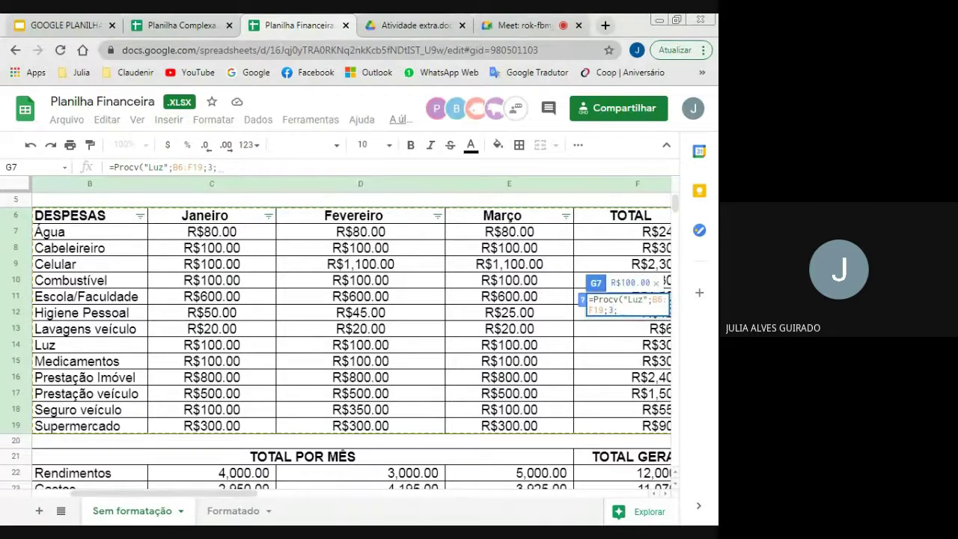
text(0))
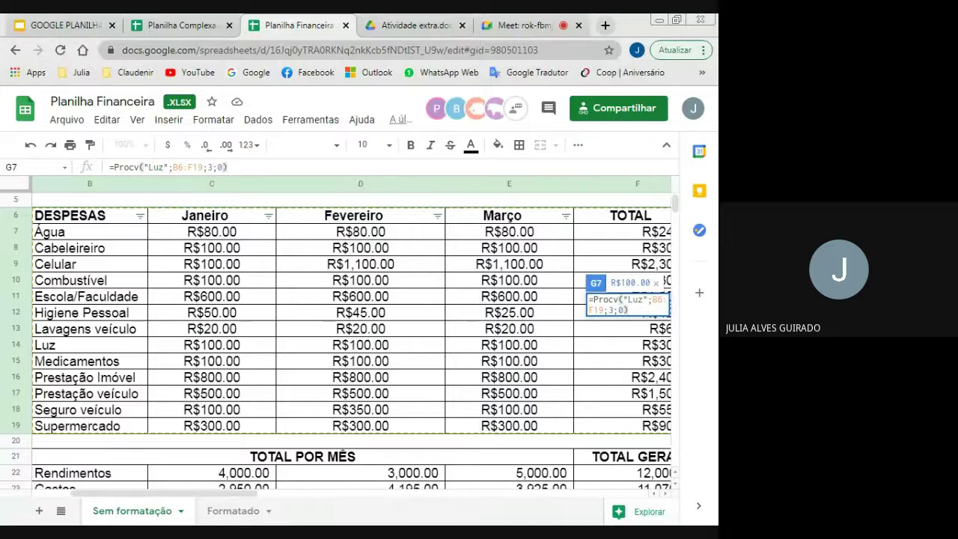
key(Return)
click(633, 236)
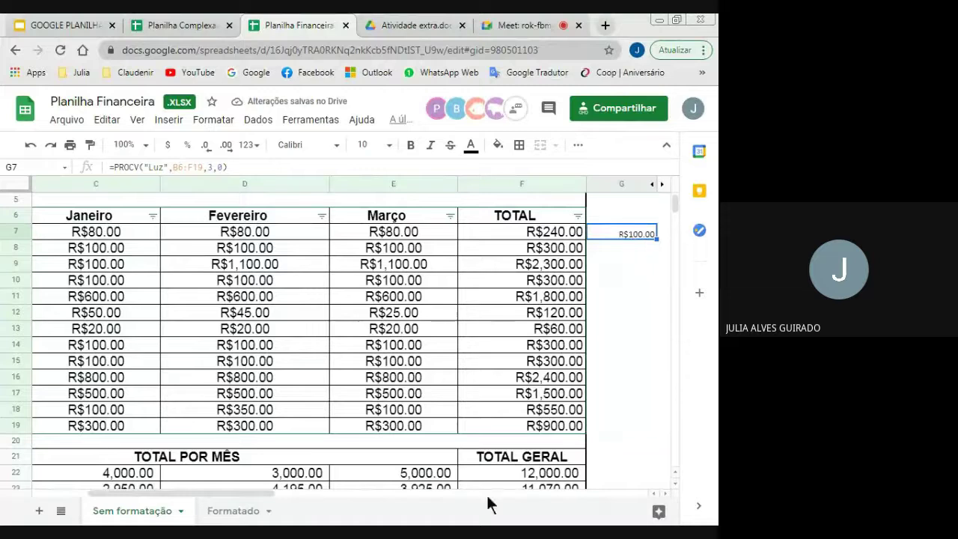
- Set the February Luz expense in D14 to 200 and check the PROCV result in G7
drag(200, 493, 195, 496)
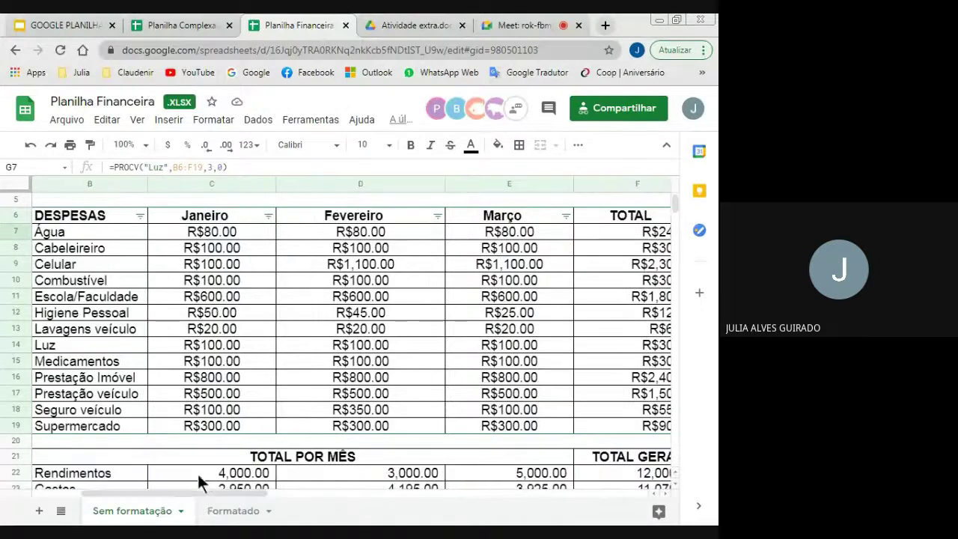
click(343, 342)
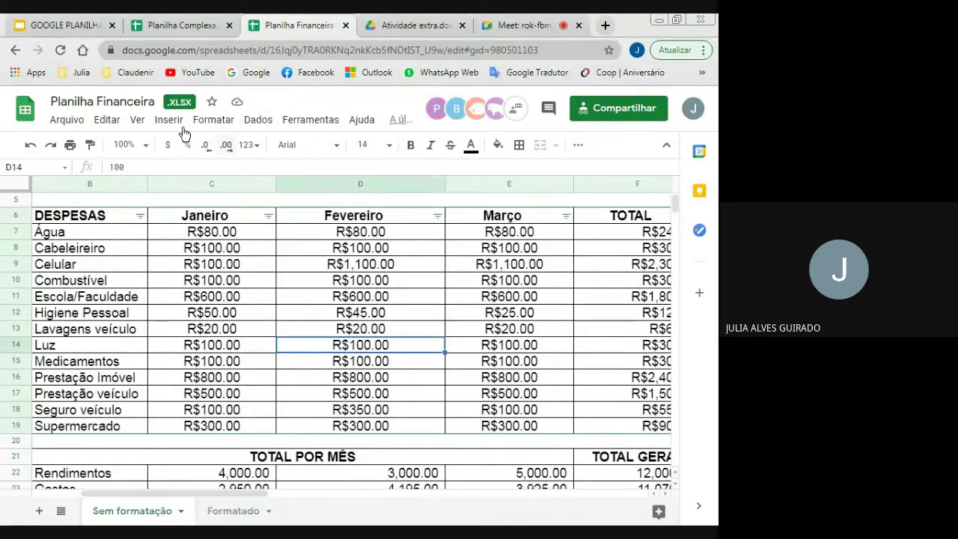
click(113, 167)
key(BackSpace)
text(2)
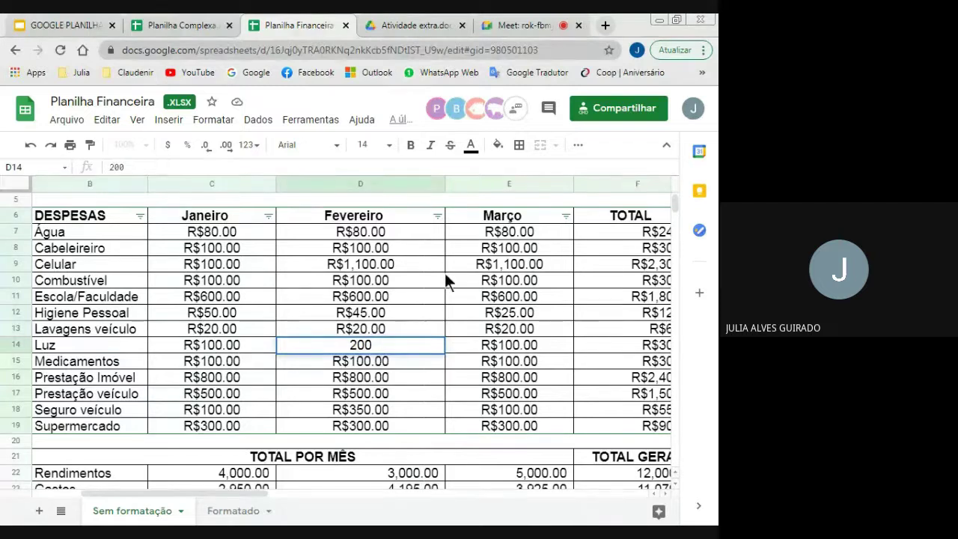
key(Return)
mouse_move(222, 488)
mouse_down()
mouse_move(172, 491)
mouse_move(219, 488)
mouse_up()
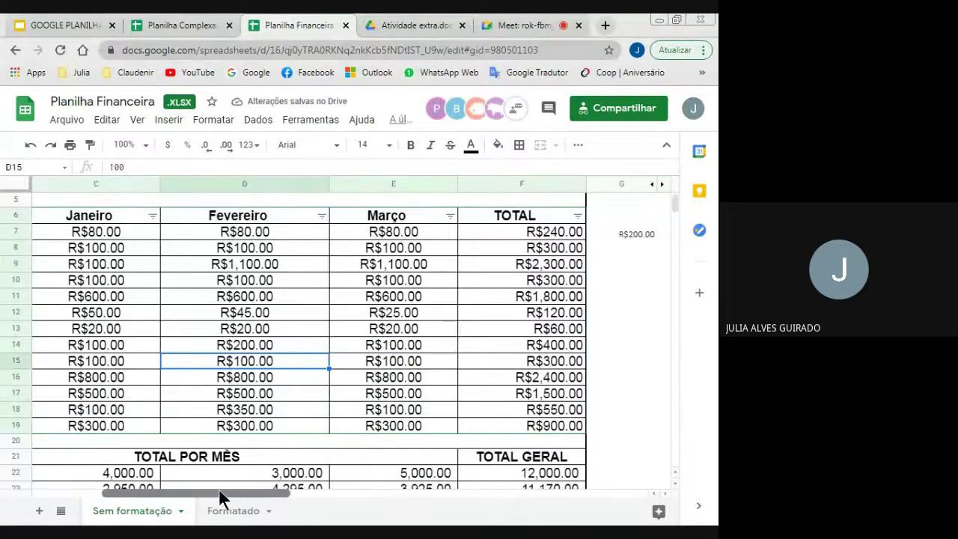
- Enter =PROCH("Fevereiro";B6:F19;10;0) in G8 to look up the February Medicamentos expense
click(634, 244)
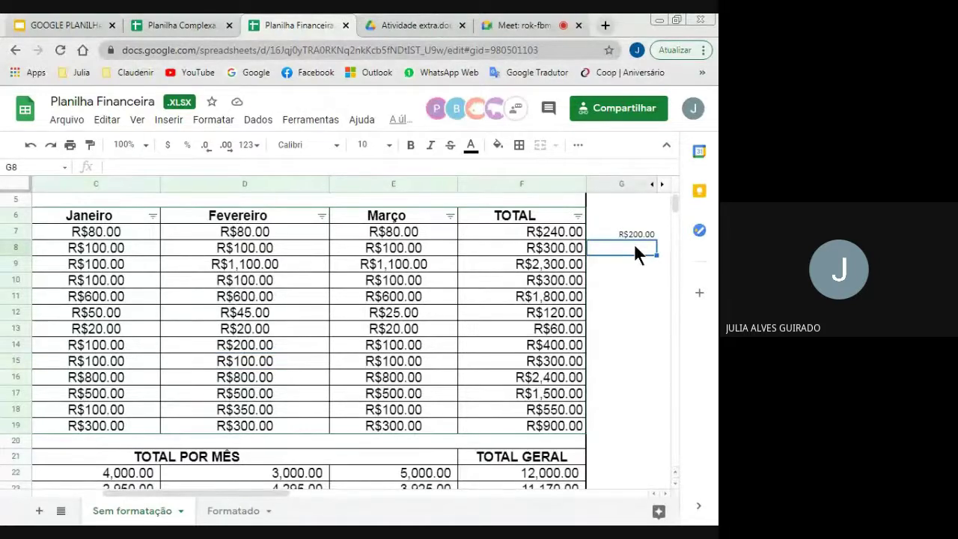
text(=)
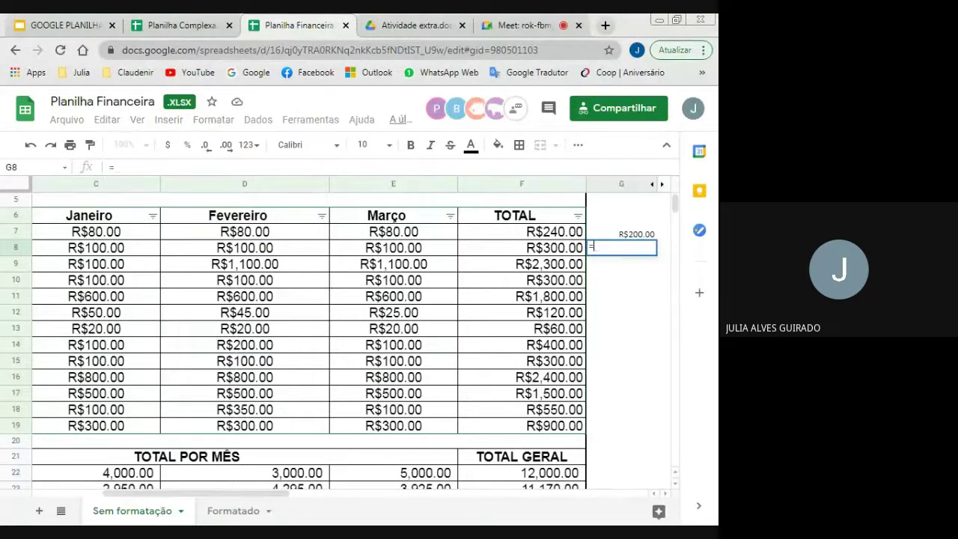
text(Proc)
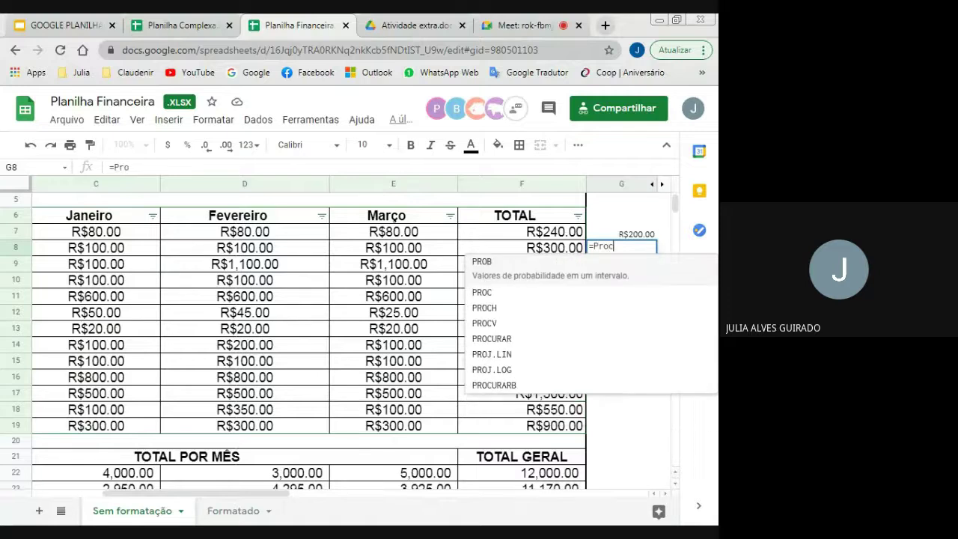
text(h()
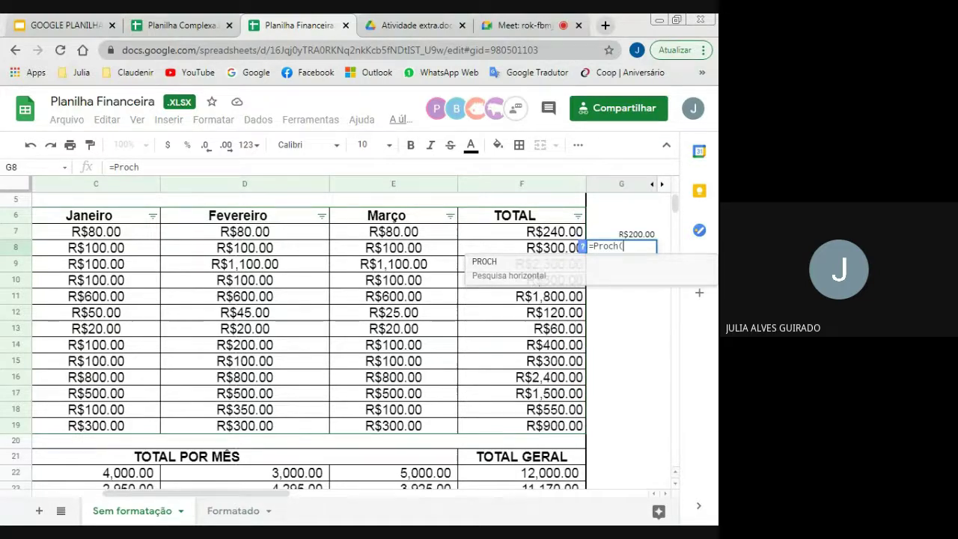
text(")
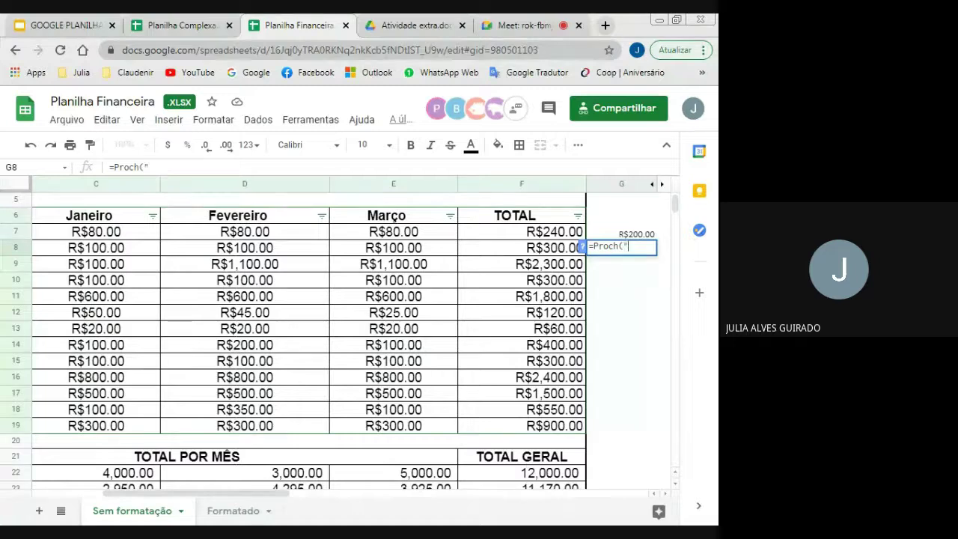
text(Feverei)
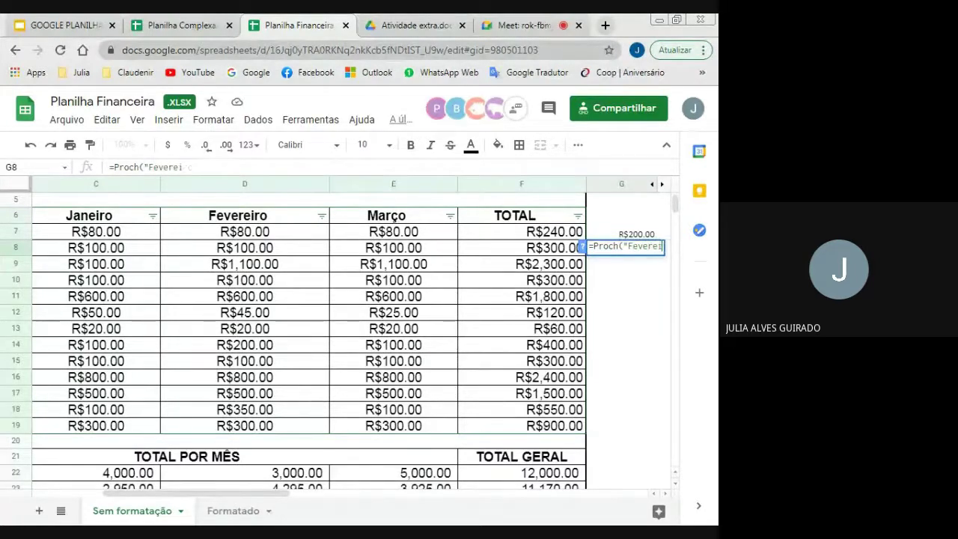
text(ro";)
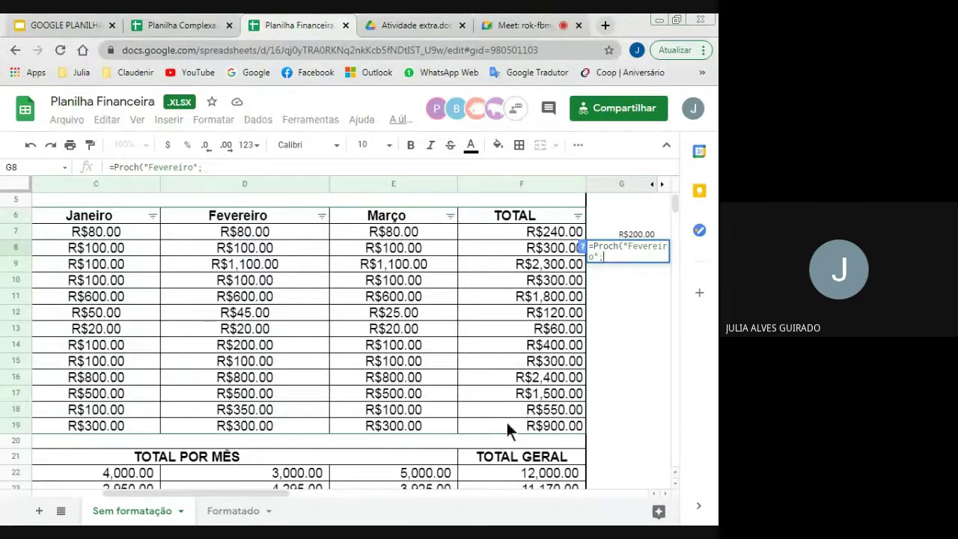
drag(507, 425, 158, 216)
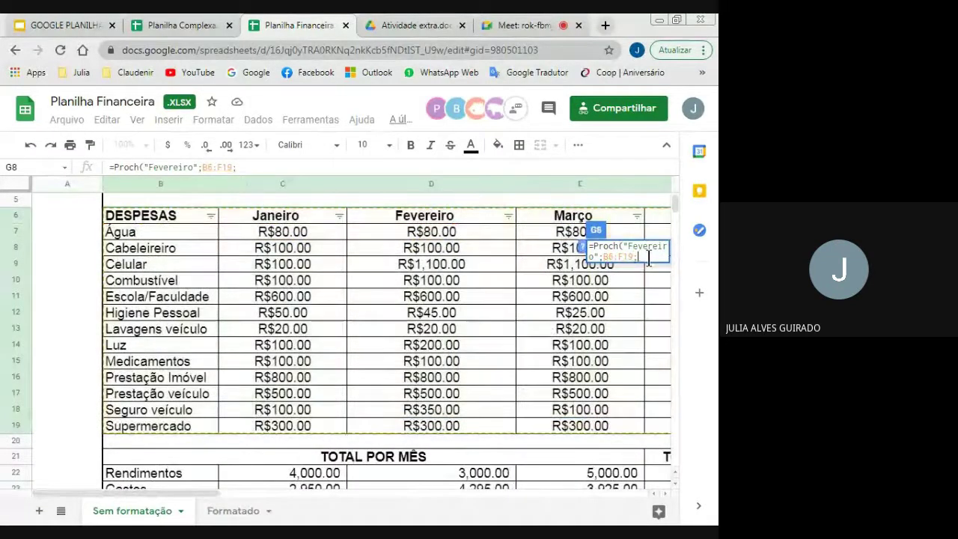
text(;)
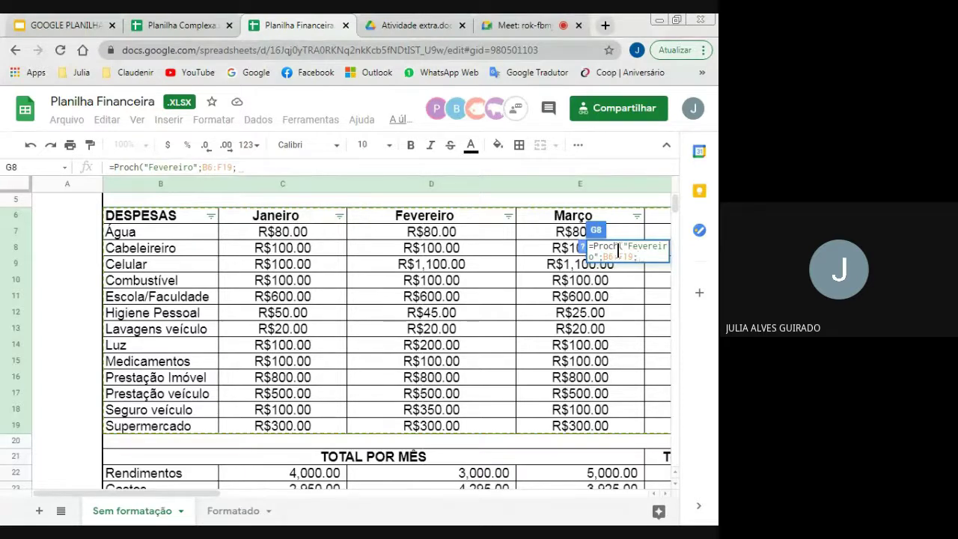
text(10;)
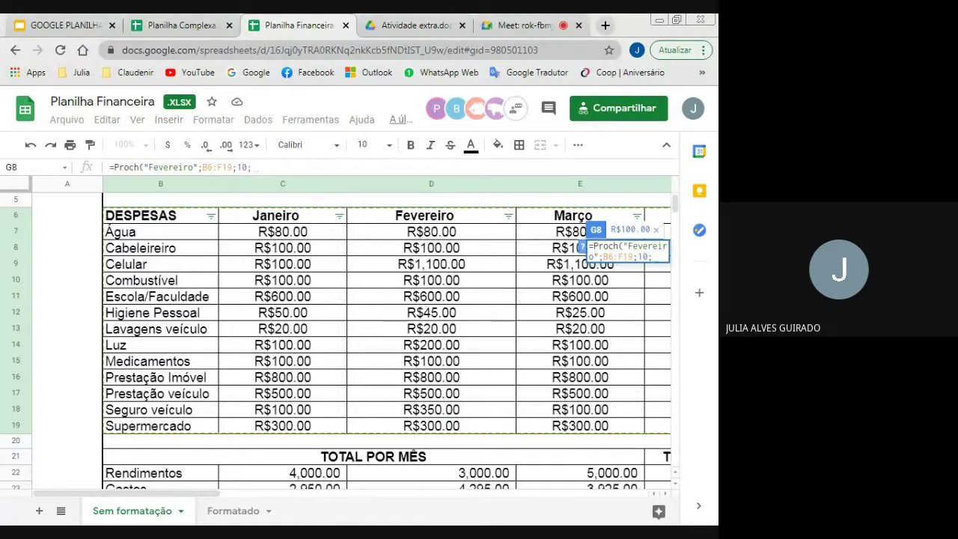
text(0))
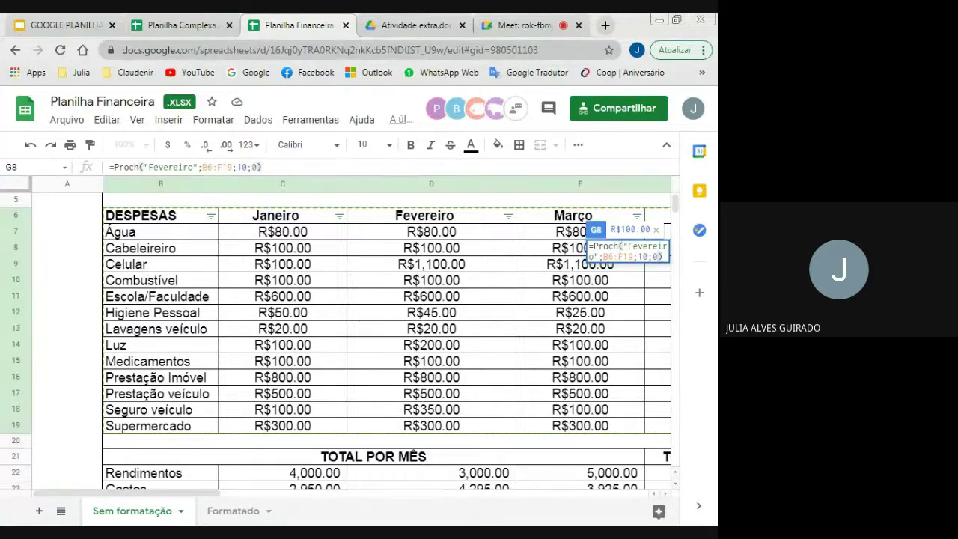
key(Return)
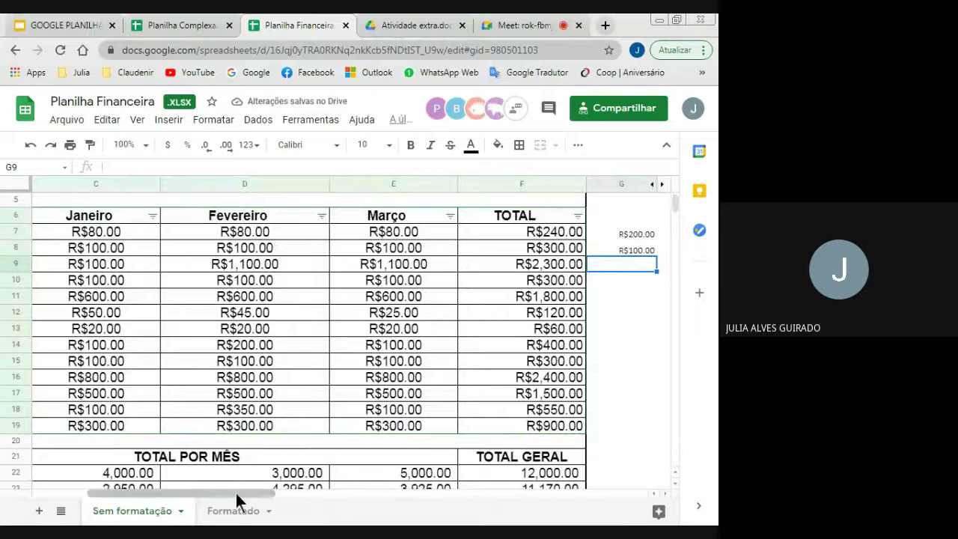
- Set the February Medicamentos expense in D15 to 200 and check the PROCH result in G8
drag(236, 493, 226, 493)
click(366, 362)
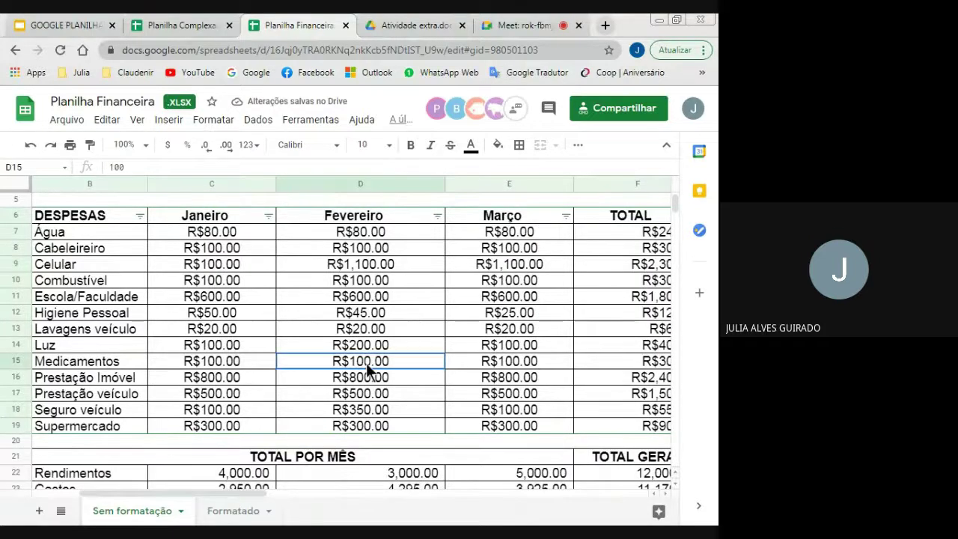
text(200)
key(Return)
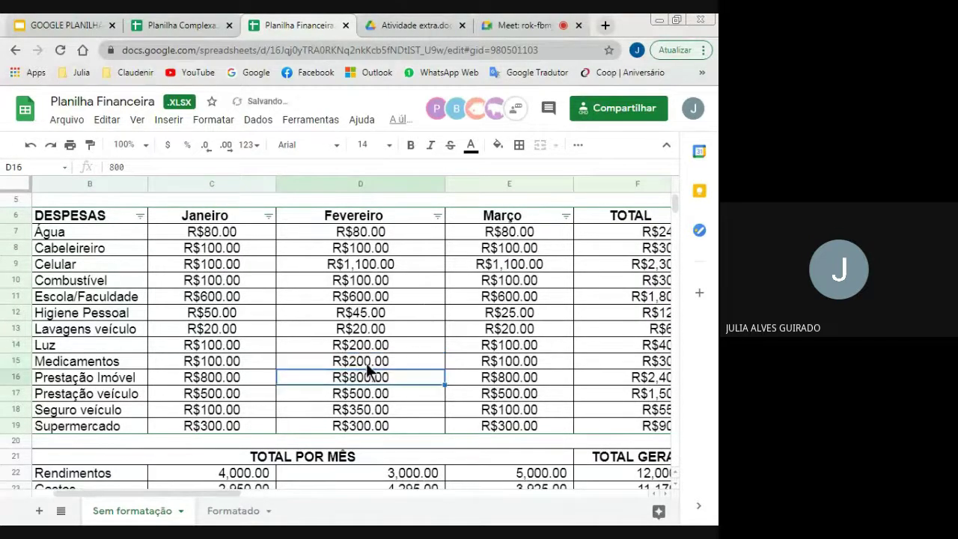
drag(212, 494, 266, 484)
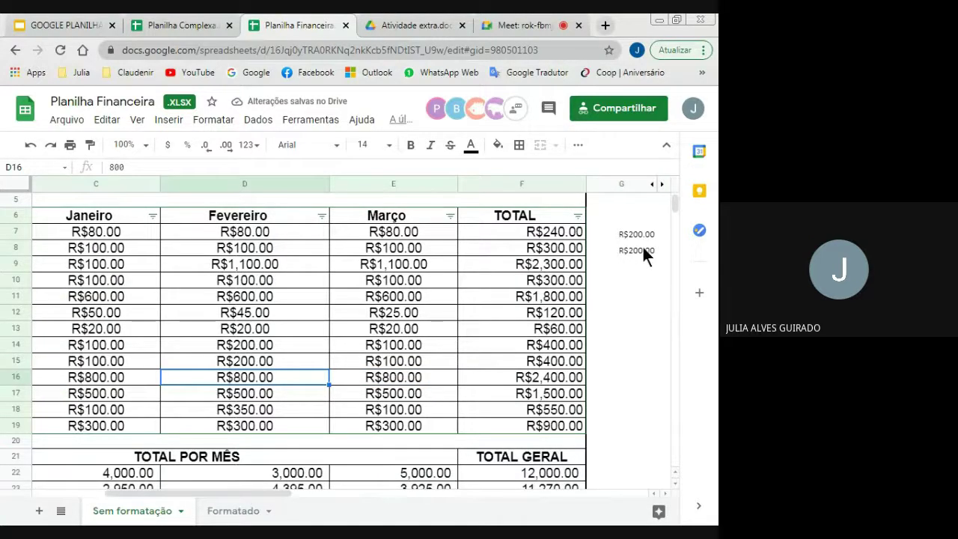
- Switch to the GOOGLE PLANILHAS-Parte 2 slides, present from slide 62 through the "Hora de treinar!" slide, and leave the slideshow
click(47, 23)
click(524, 123)
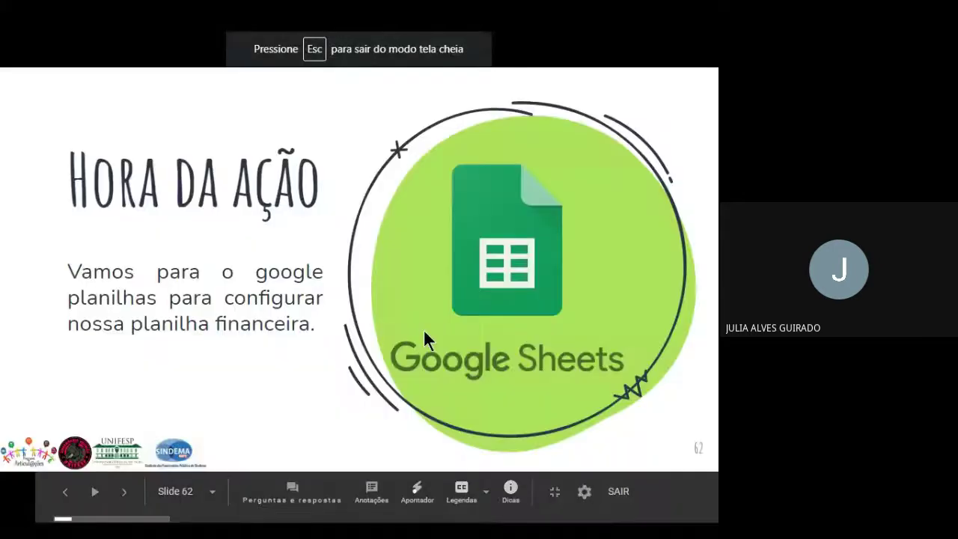
key(Right)
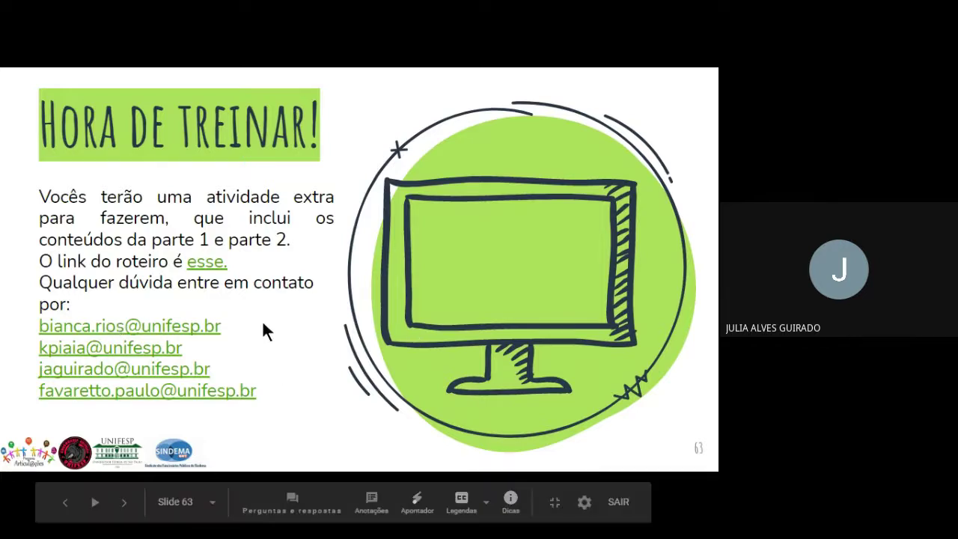
key(Escape)
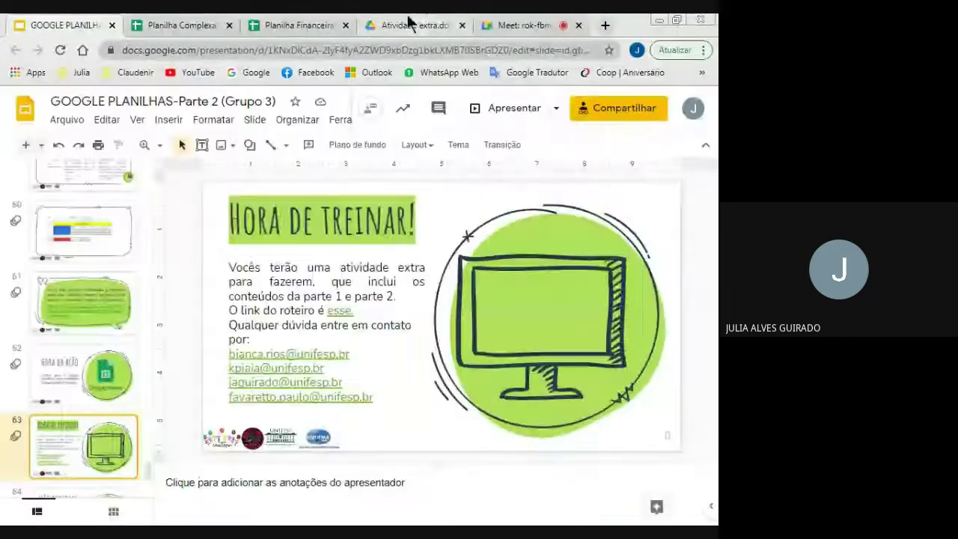
- Switch to Atividade extra.docx in Google Drive and read its instructions, introduction and task topics a to g
click(410, 22)
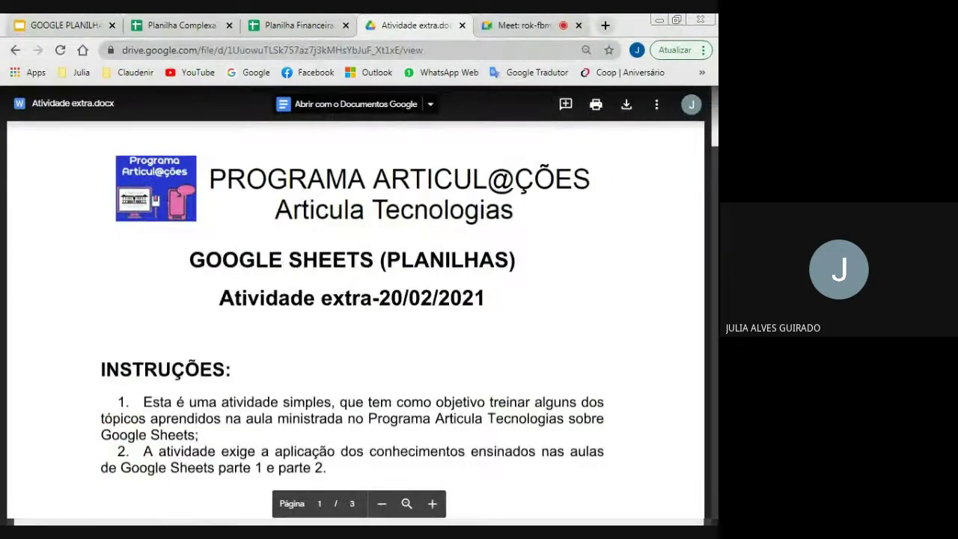
scroll(715, 158, down, 4)
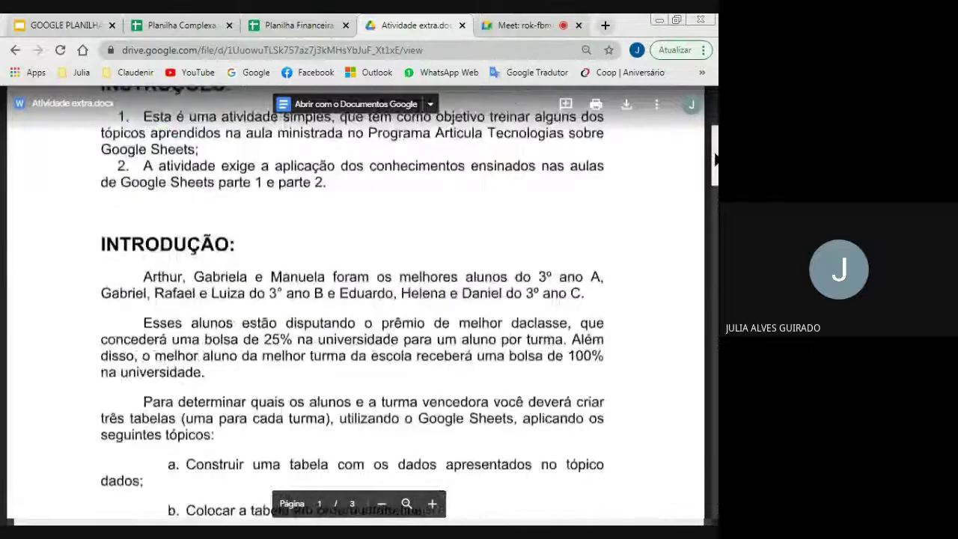
scroll(715, 159, down, 1)
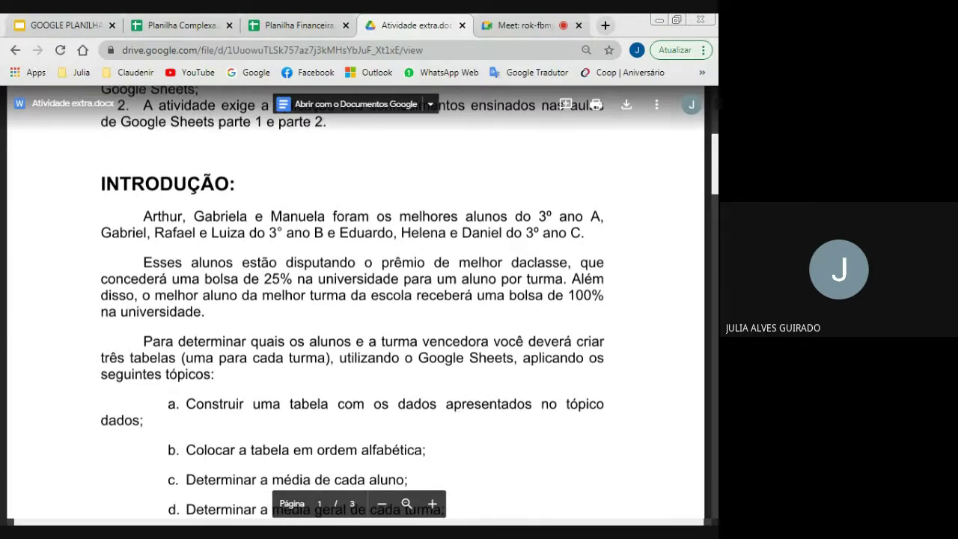
scroll(355, 314, down, 2)
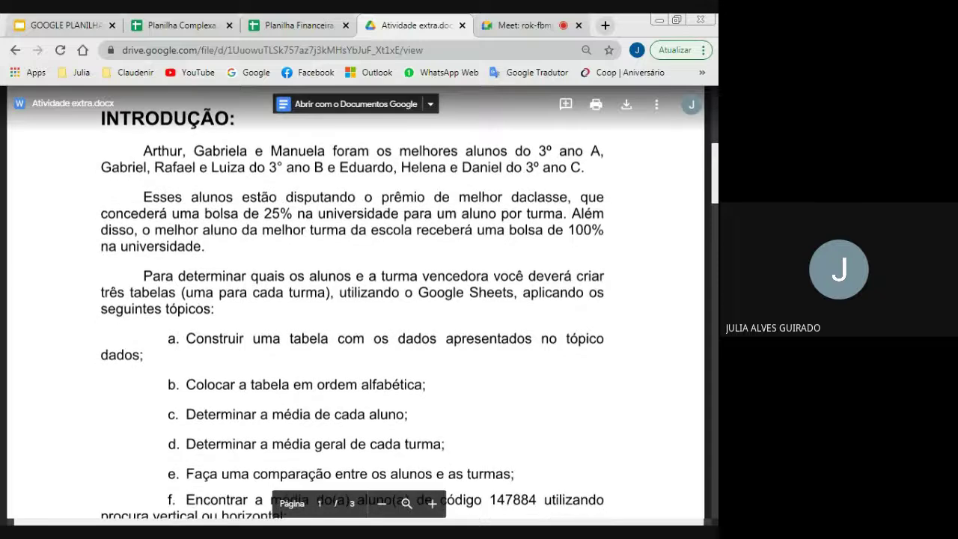
scroll(355, 314, down, 1)
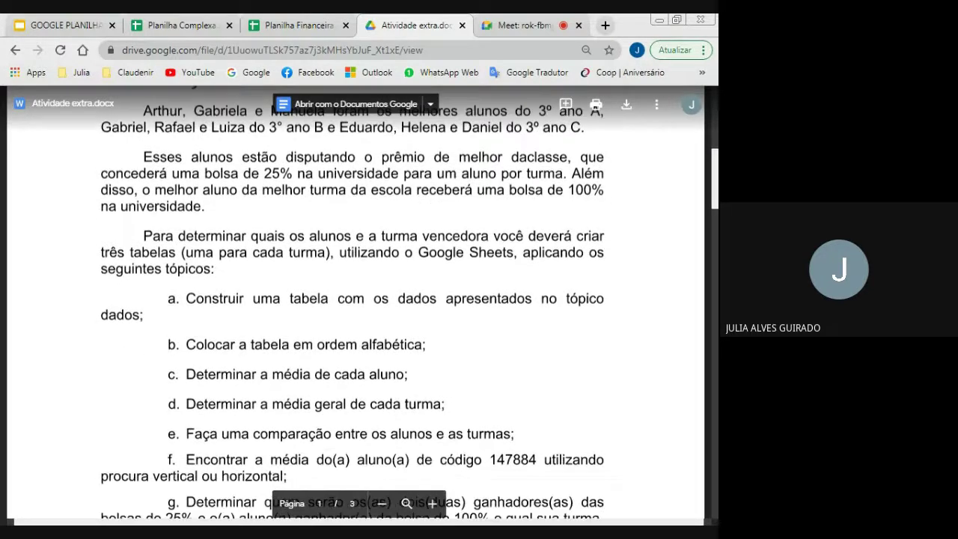
scroll(356, 314, down, 1)
scroll(355, 314, down, 1)
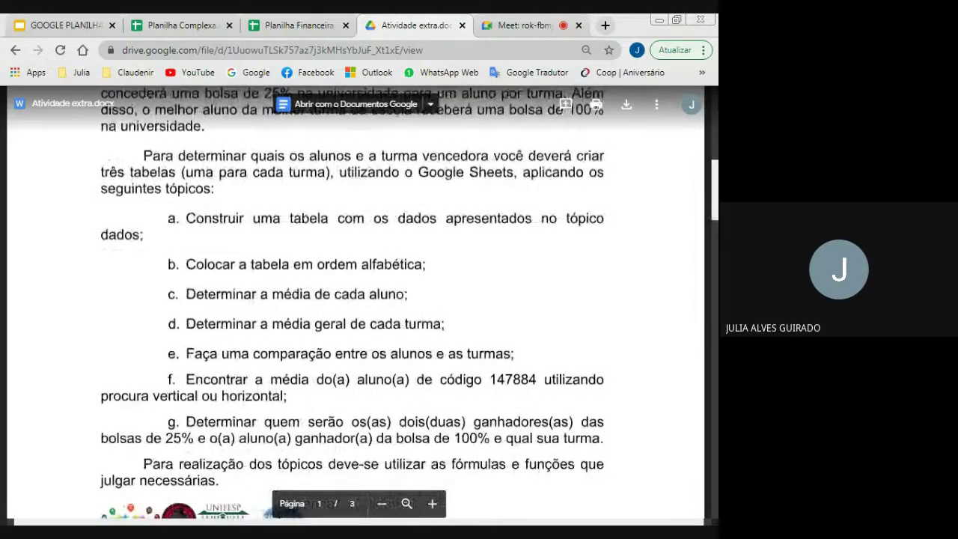
scroll(355, 314, down, 1)
scroll(355, 314, down, 1)
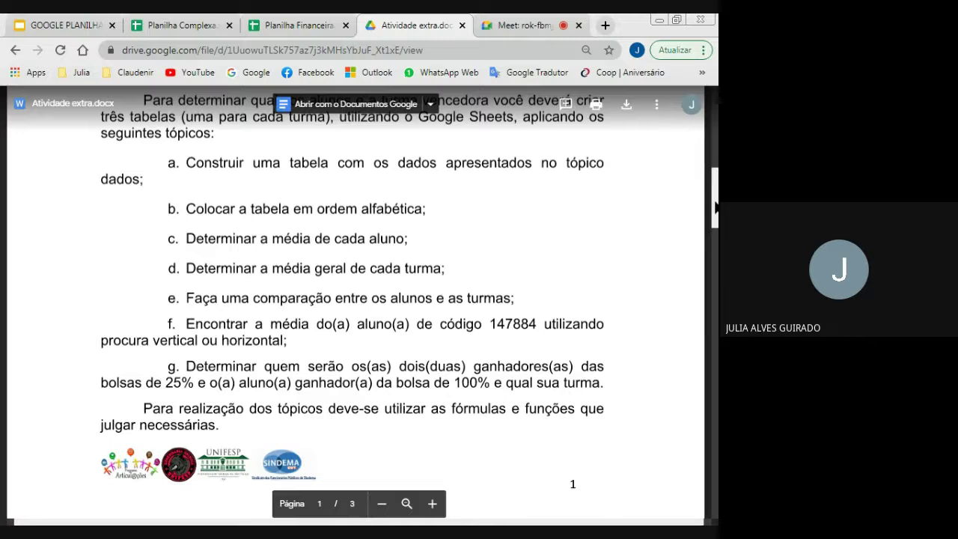
scroll(716, 213, down, 3)
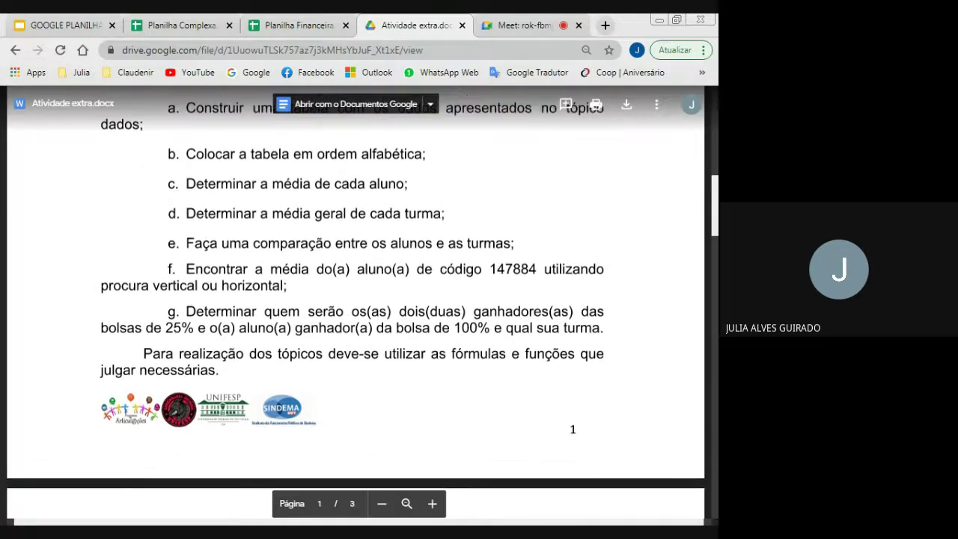
- Review the students' grades in the DADOS section through the closing note, and return to the INTRODUÇÃO section
scroll(716, 213, down, 1)
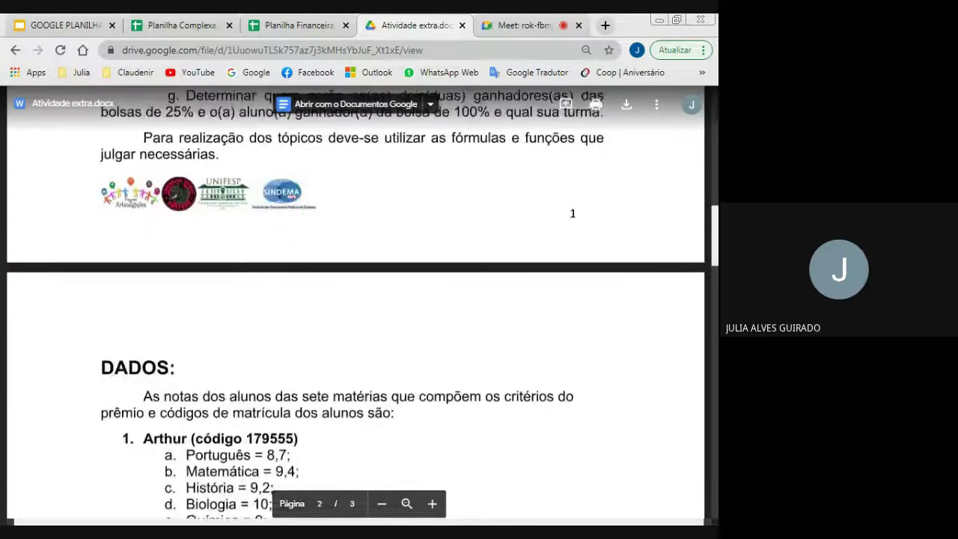
scroll(716, 213, down, 3)
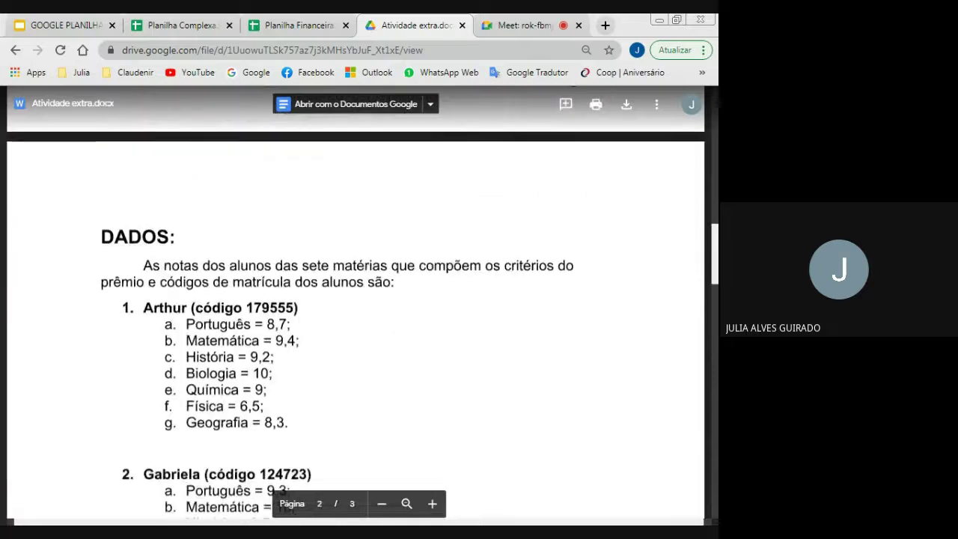
scroll(355, 322, down, 1)
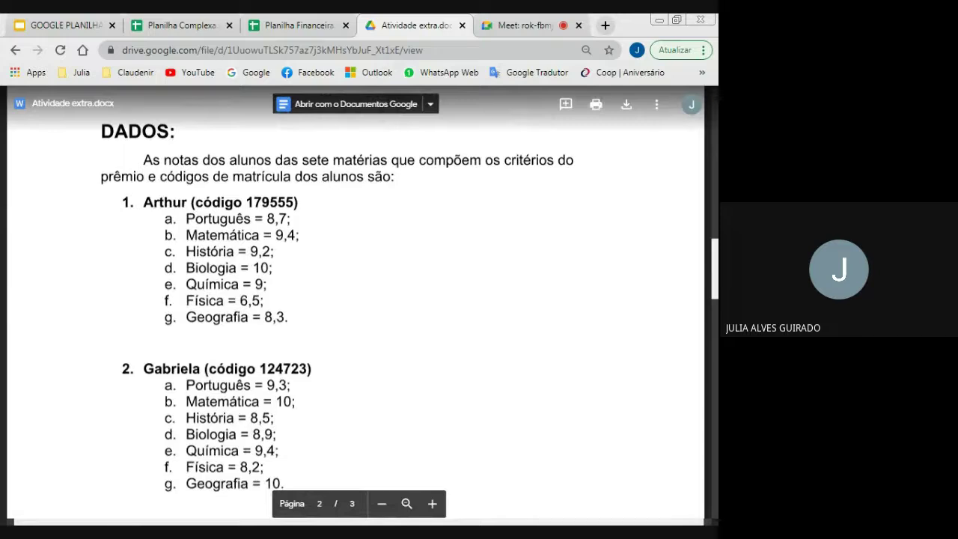
scroll(409, 304, down, 1)
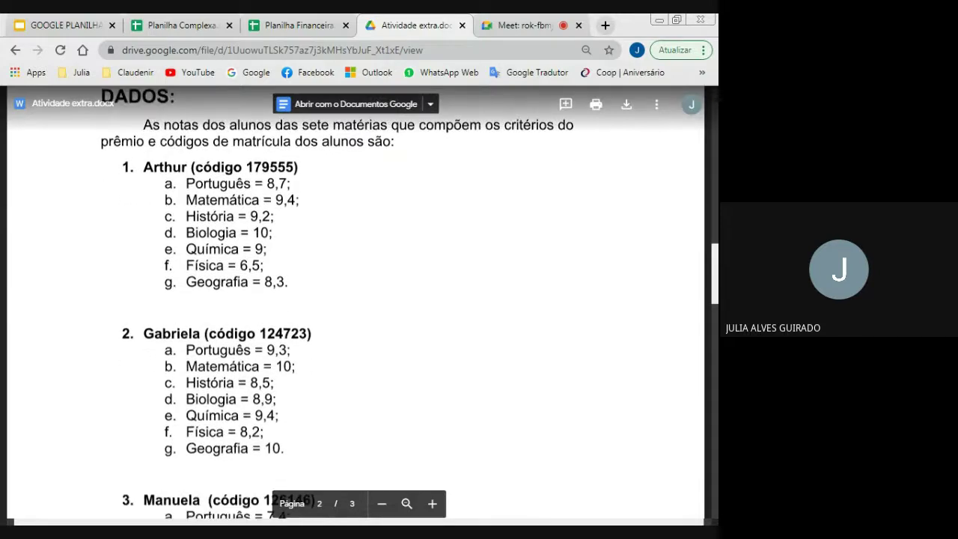
scroll(409, 305, down, 1)
scroll(715, 303, down, 4)
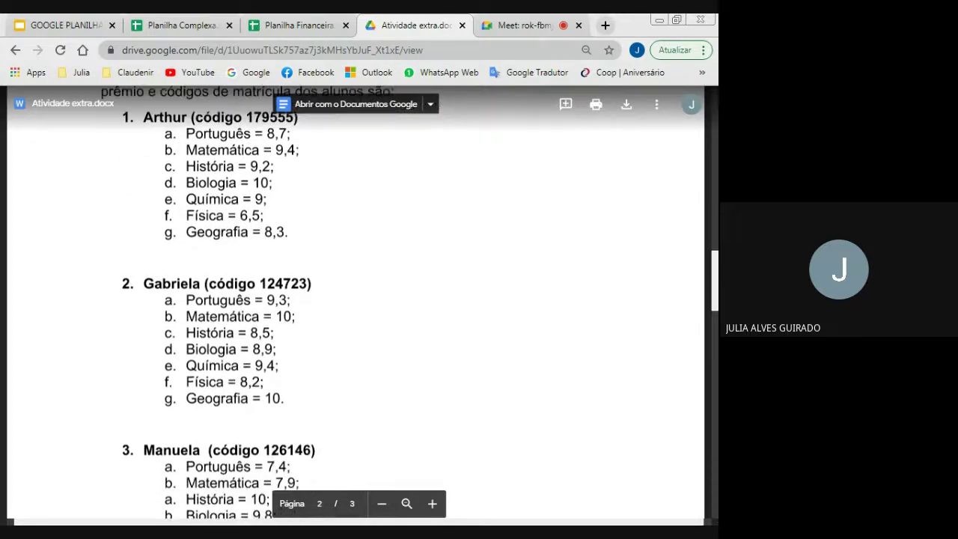
drag(716, 303, 714, 494)
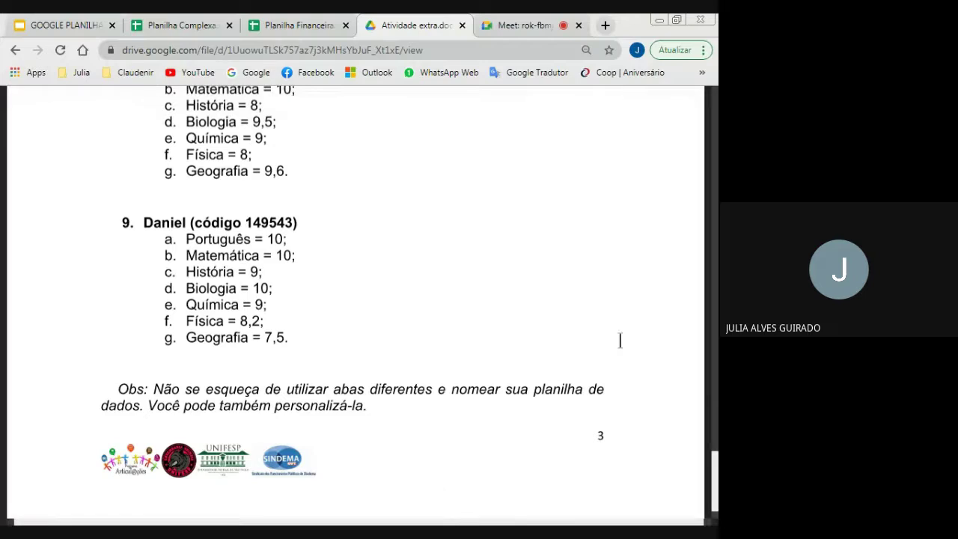
drag(713, 475, 683, 151)
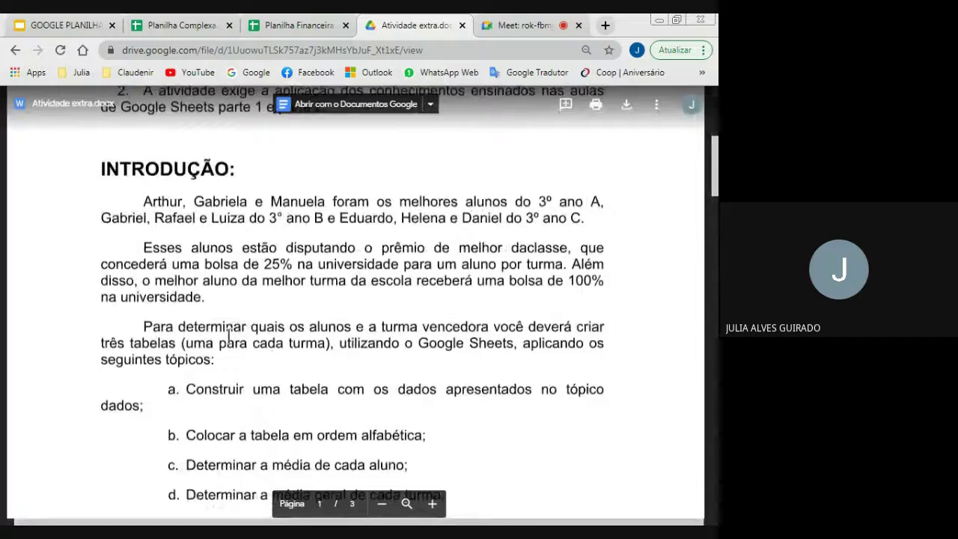
- Check the chat messages in Google Meet and return to the GOOGLE PLANILHAS-Parte 2 presentation
click(528, 23)
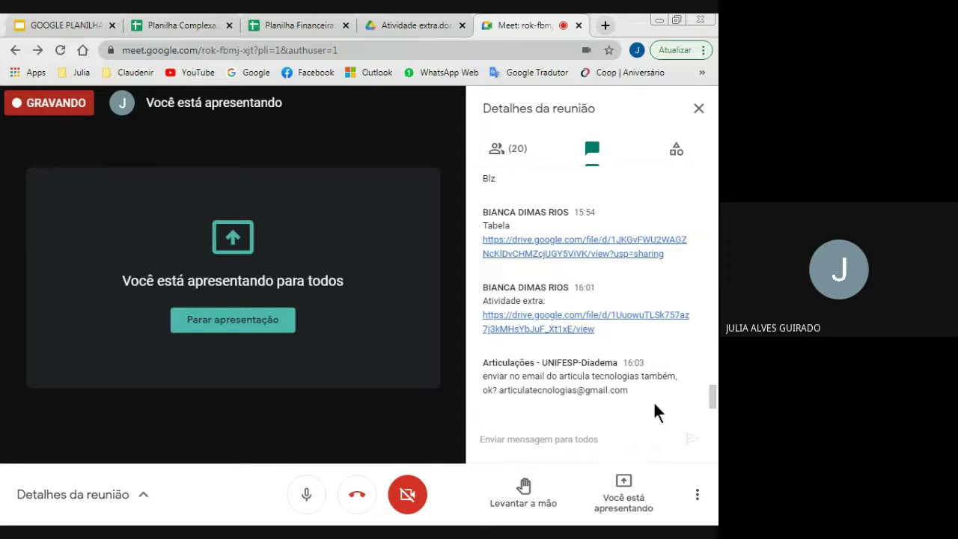
click(50, 23)
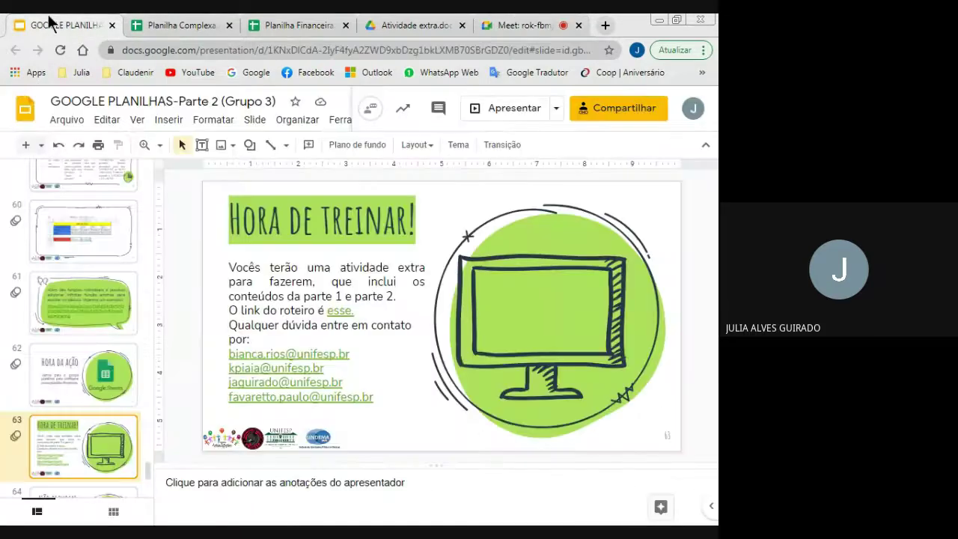
- Present from slide 63 through the submission reminder and references to the closing "Obrigada pela atenção!" slide, and leave the slideshow
click(507, 108)
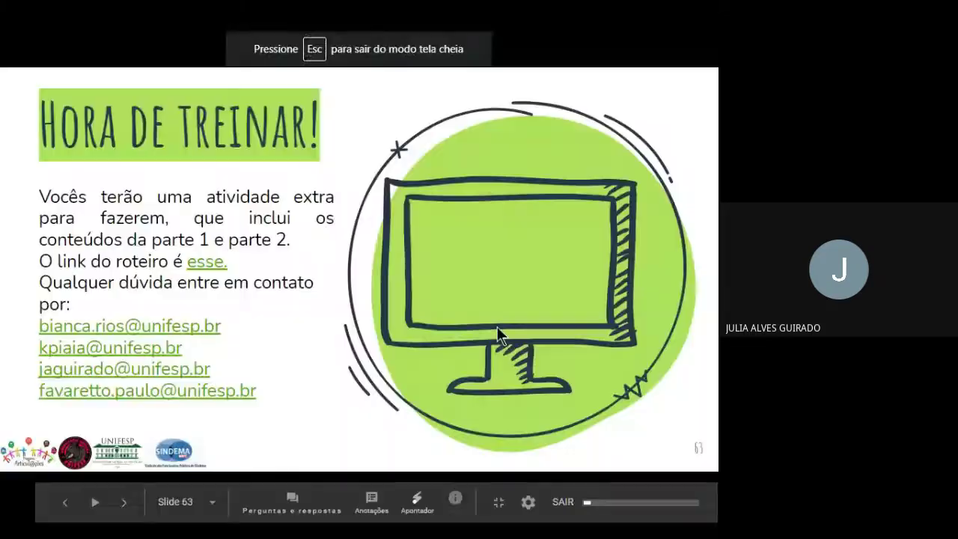
click(497, 326)
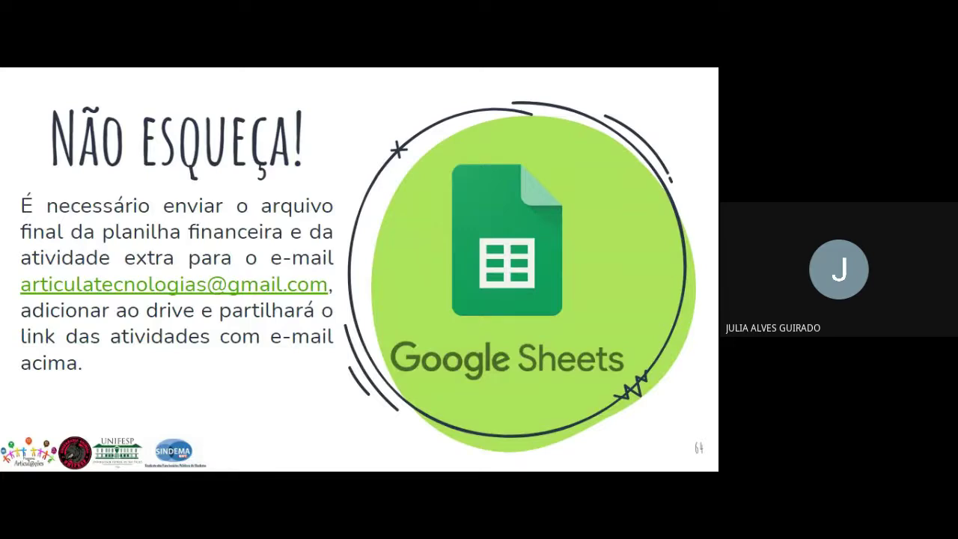
key(Right)
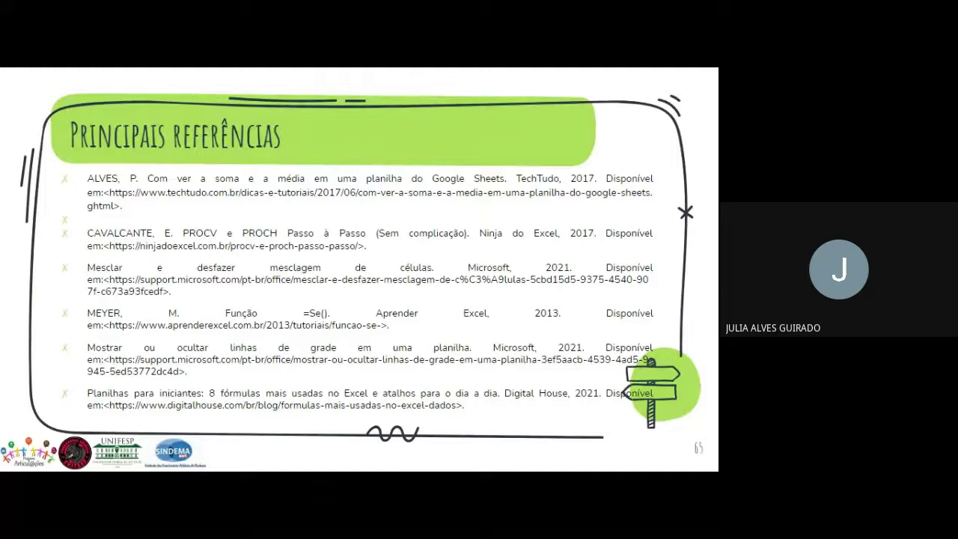
key(Right)
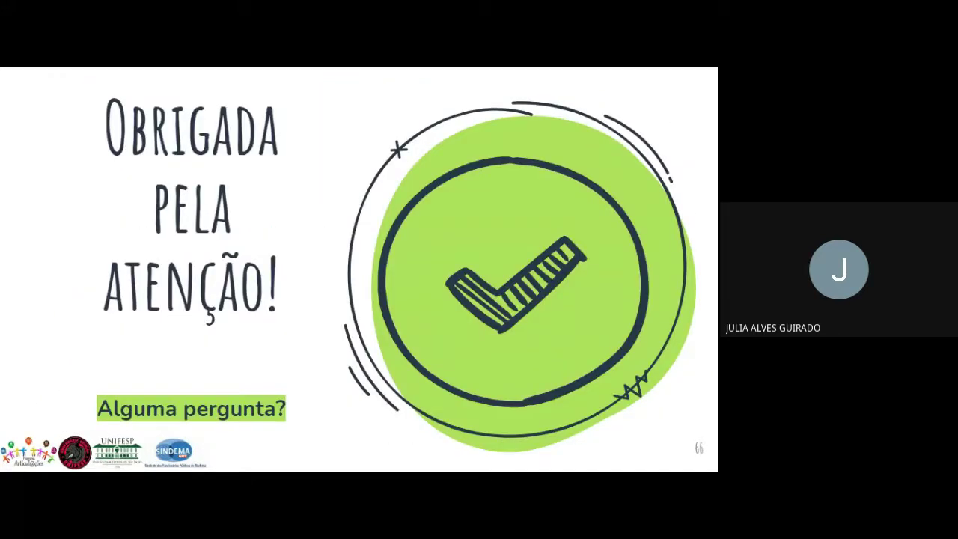
key(Escape)
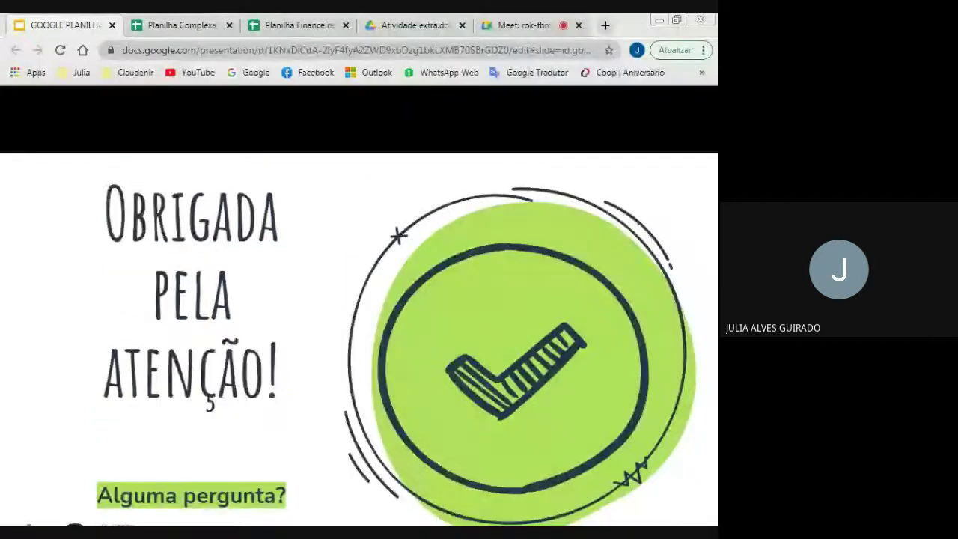
- Switch to the Google Meet call and stop presenting the screen
click(528, 27)
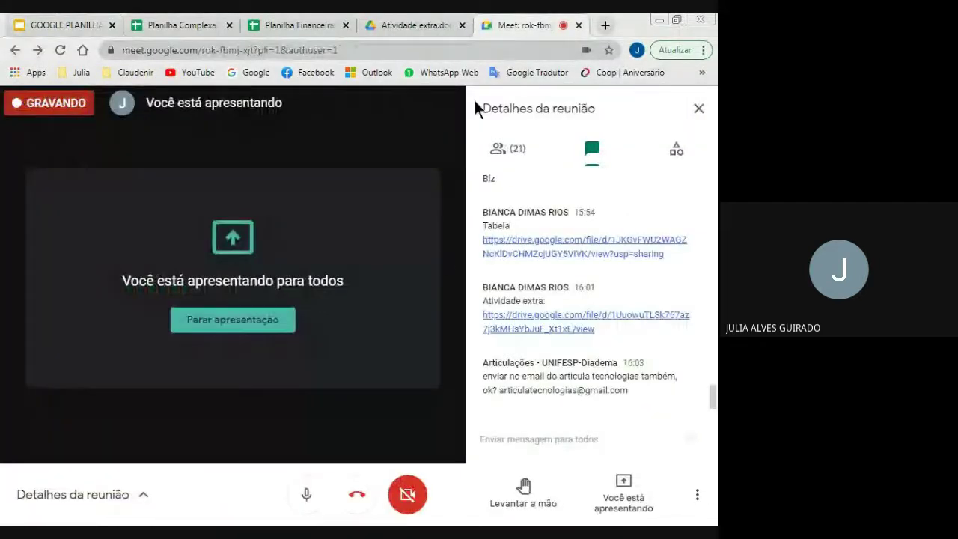
click(620, 500)
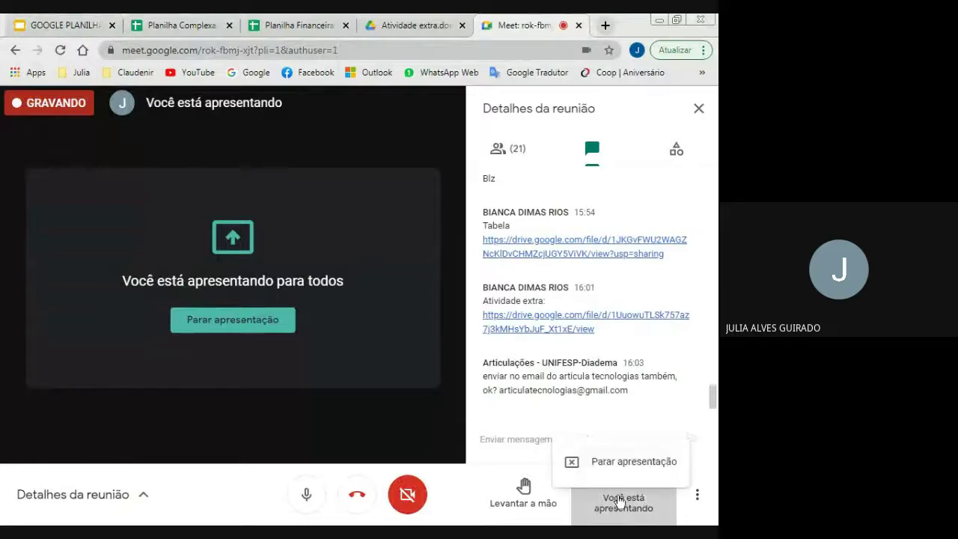
click(599, 438)
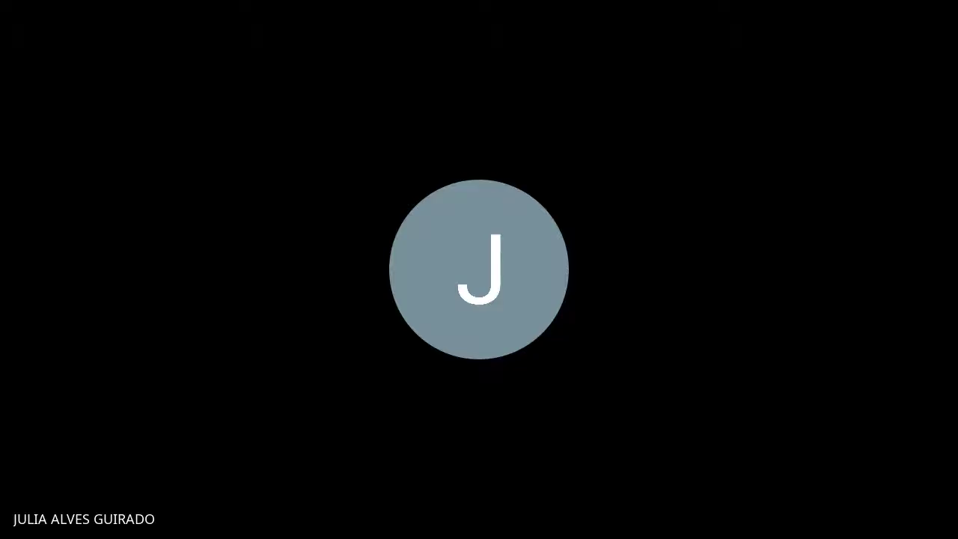